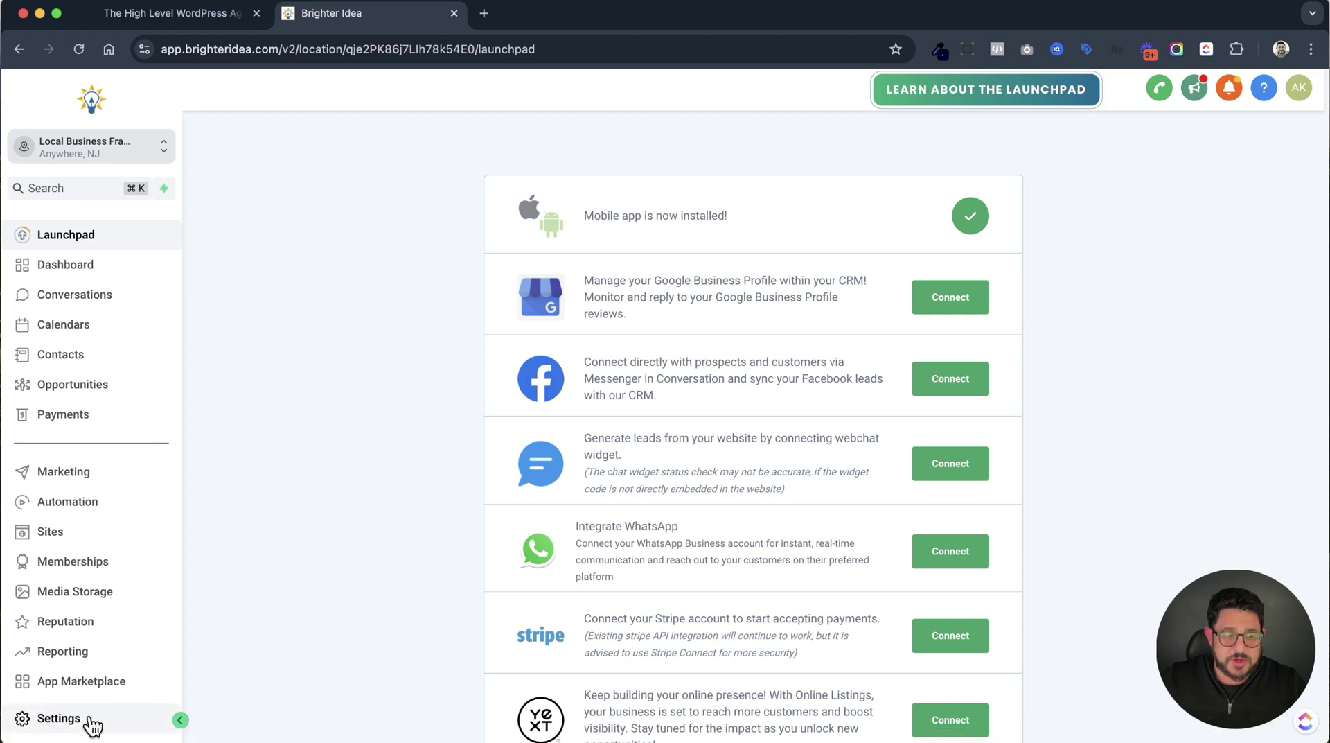
Open Settings and scroll the Business Profile down to the General compliance checkboxes.
{"action": "left_click", "coordinate": [89, 721]}
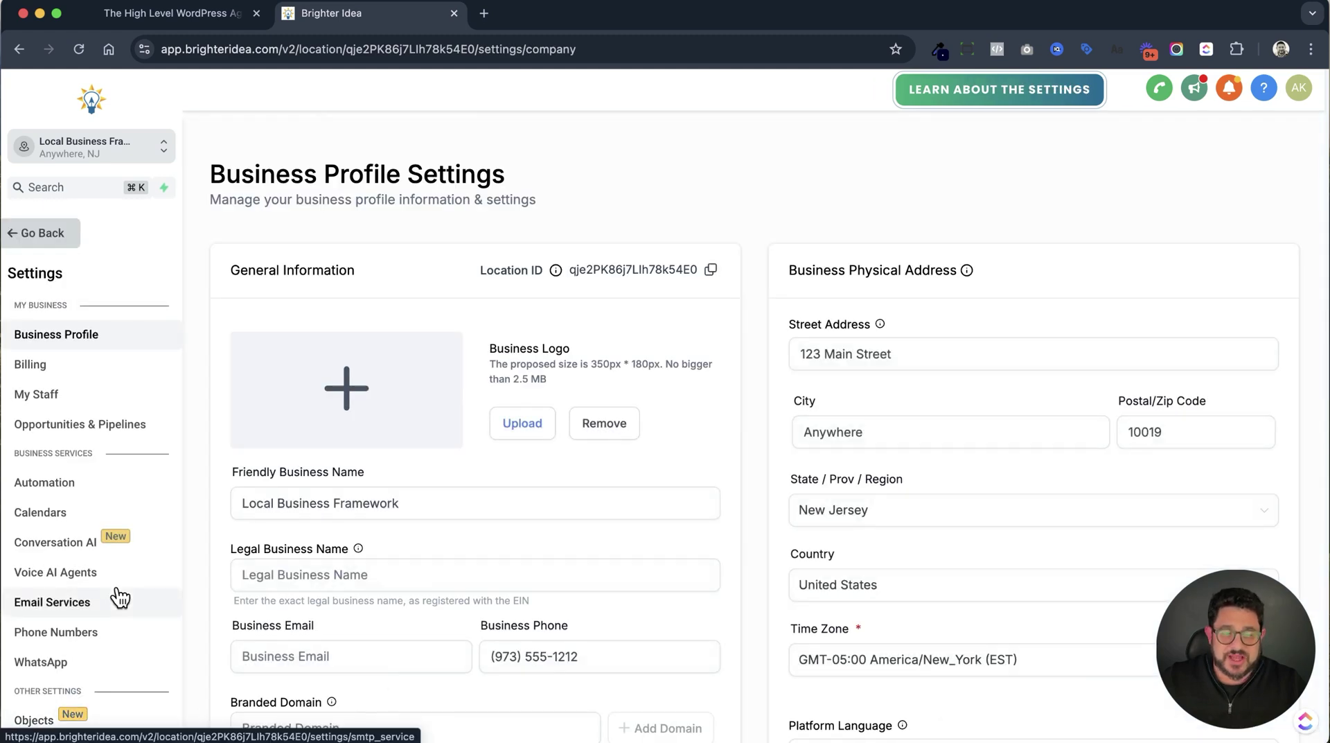
{"action": "scroll", "coordinate": [119, 596], "scroll_direction": "down", "scroll_amount": 5}
{"action": "scroll", "coordinate": [122, 595], "scroll_direction": "down", "scroll_amount": 4}
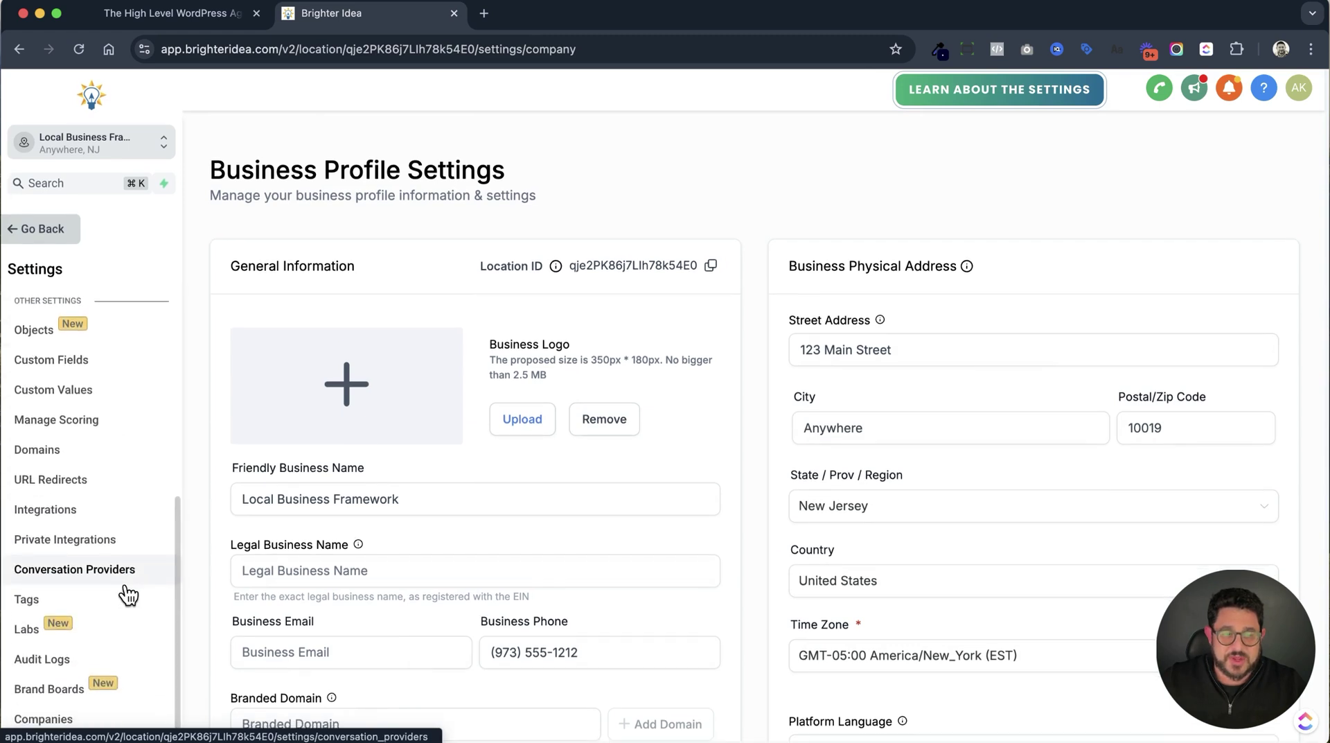
{"action": "scroll", "coordinate": [125, 593], "scroll_direction": "up", "scroll_amount": 8}
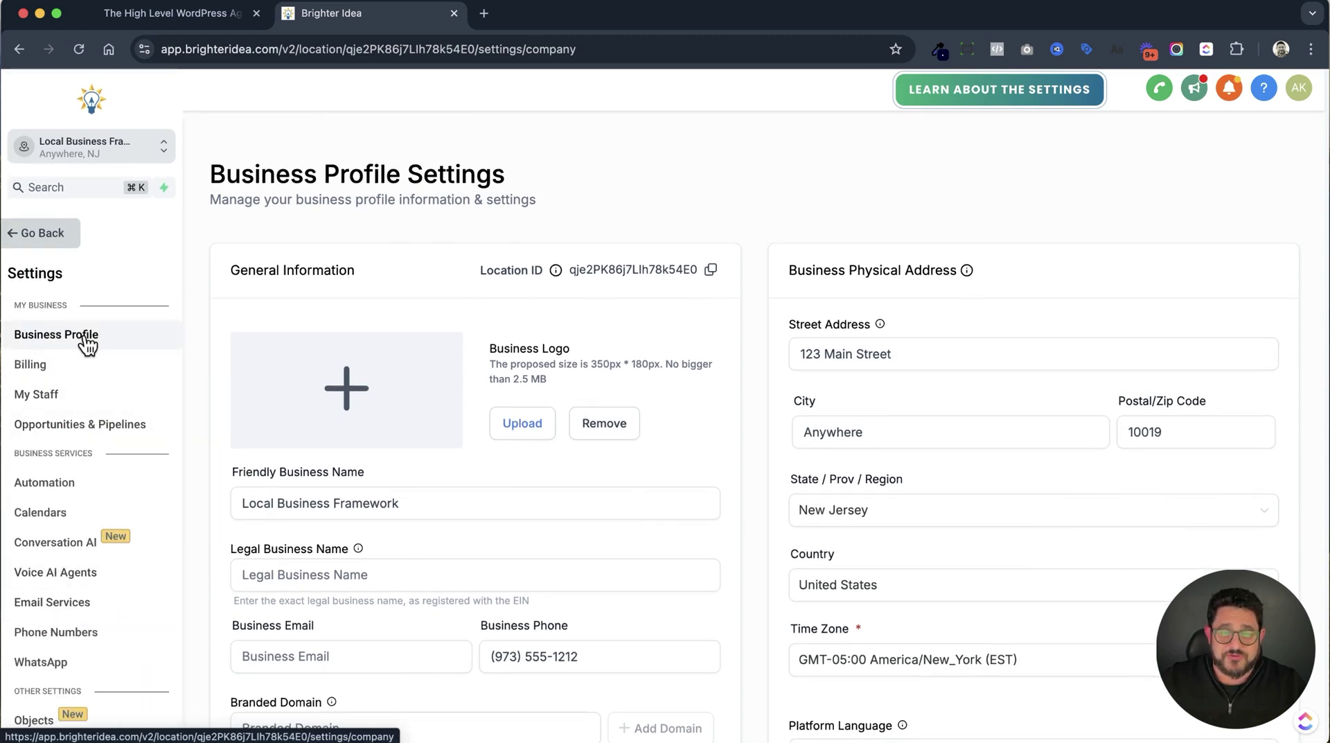
{"action": "scroll", "coordinate": [767, 380], "scroll_direction": "down", "scroll_amount": 10}
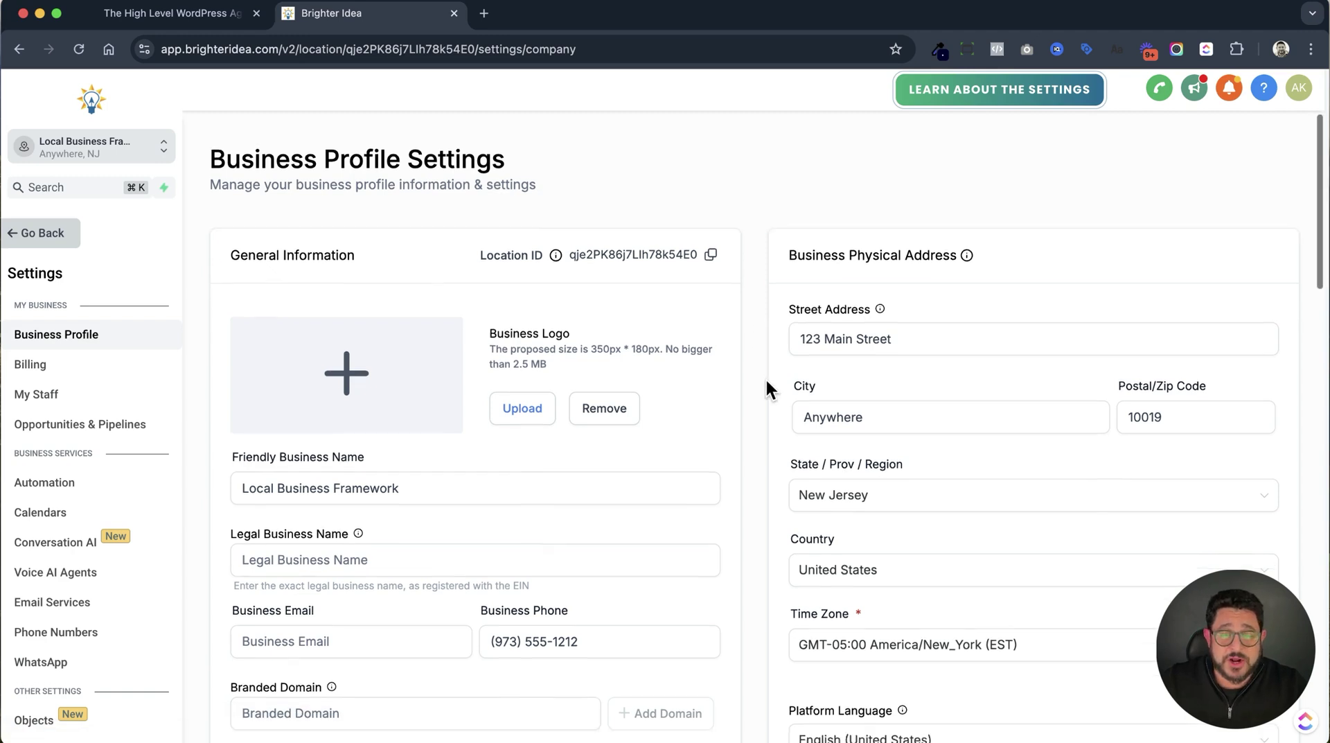
{"action": "scroll", "coordinate": [765, 385], "scroll_direction": "down", "scroll_amount": 8}
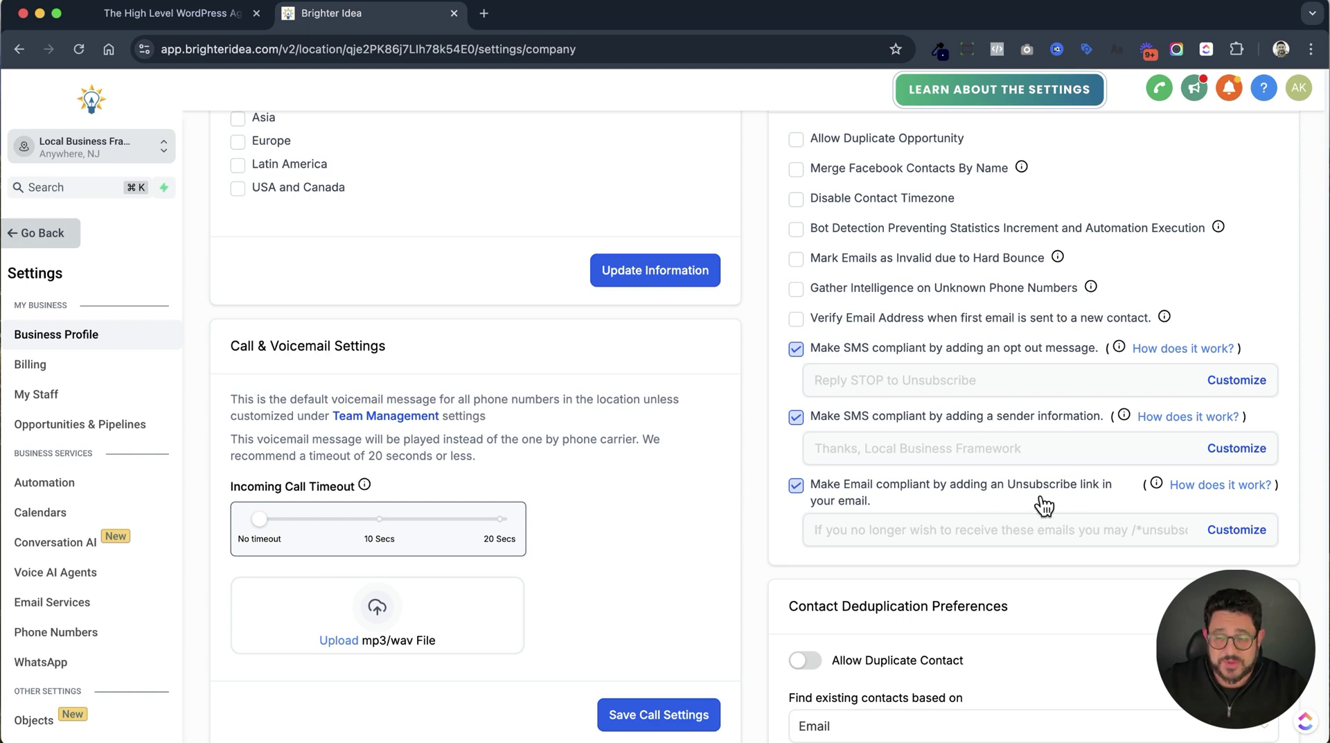
Read the 'How does it work?' article on unsubscribe links, then close it.
{"action": "left_click", "coordinate": [1224, 485]}
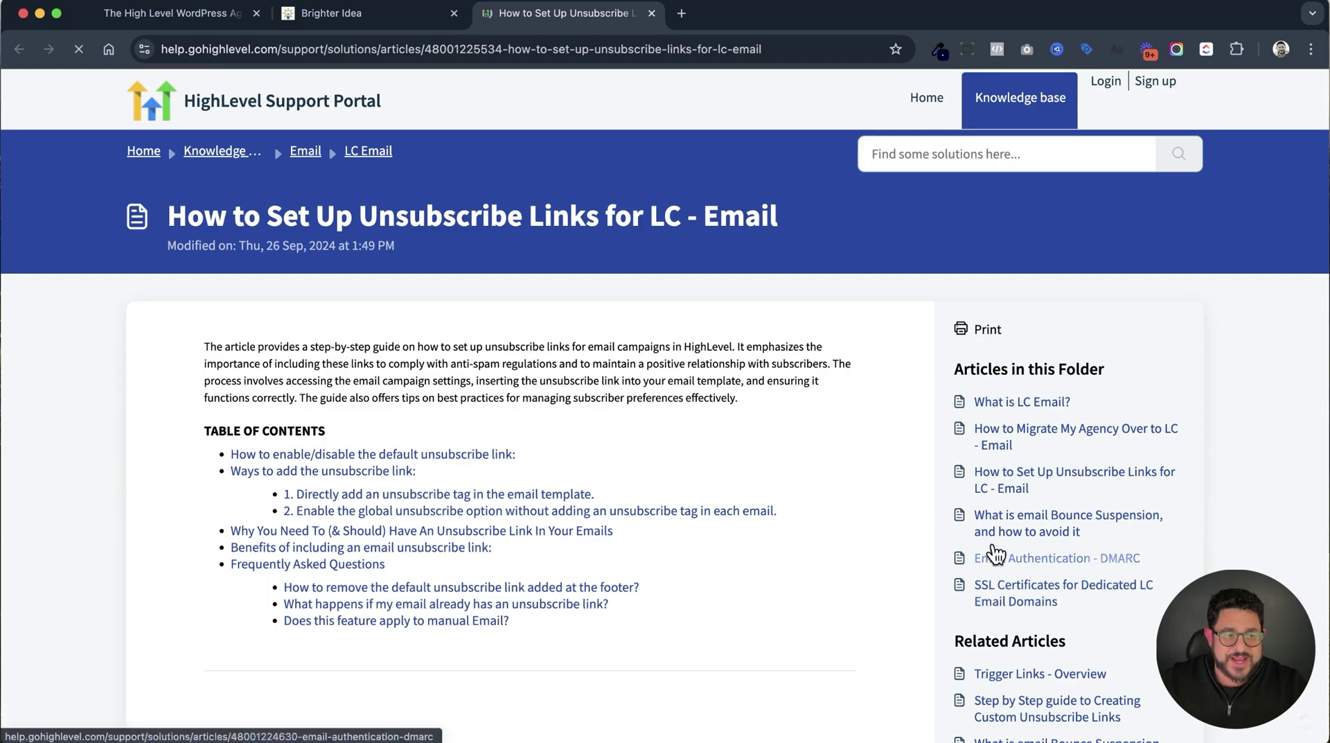
{"action": "scroll", "coordinate": [863, 533], "scroll_direction": "down", "scroll_amount": 3}
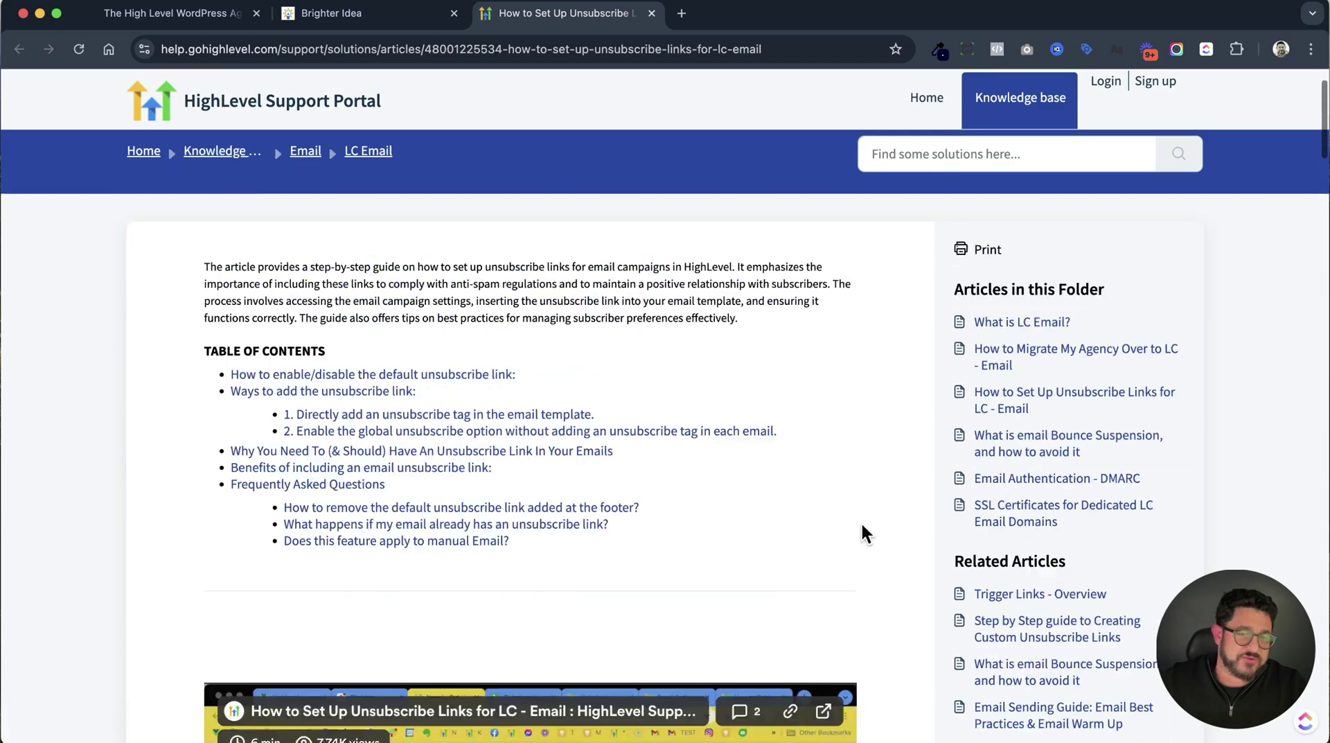
{"action": "left_click", "coordinate": [651, 13]}
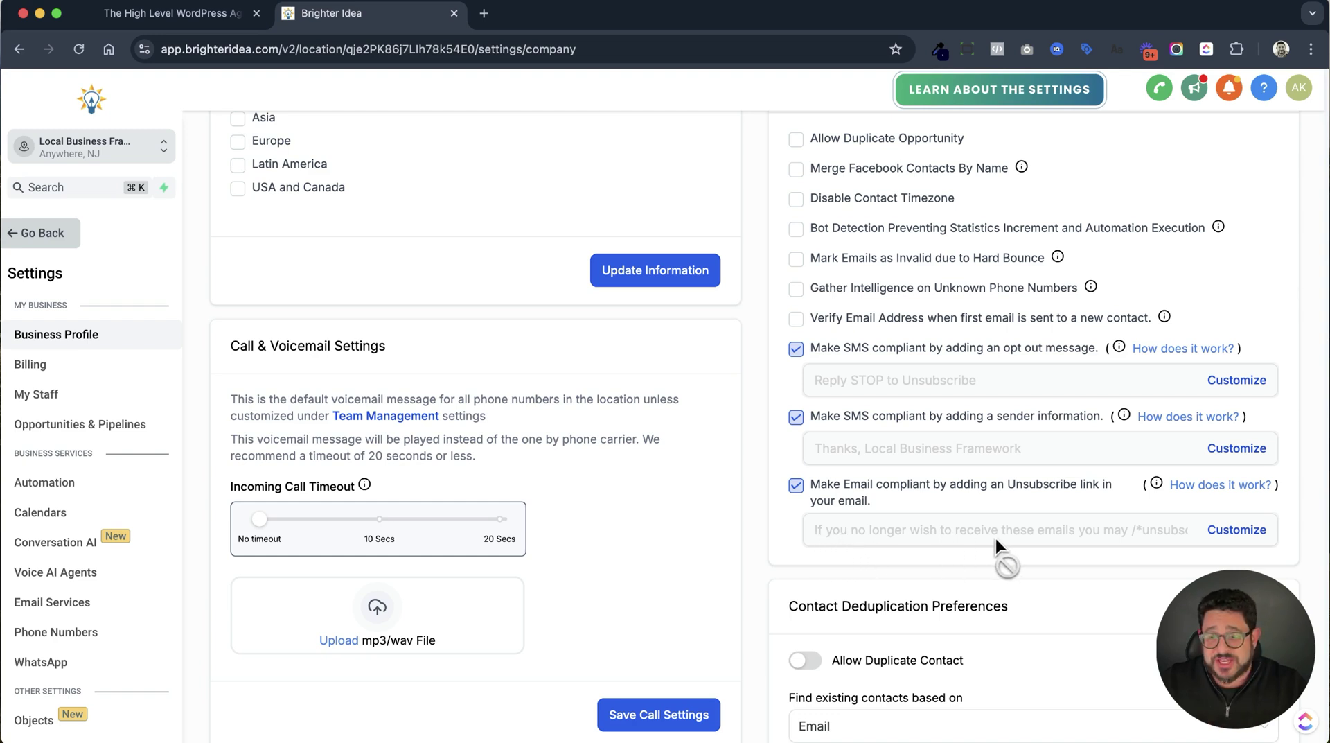
Open Customize for the email unsubscribe footer and inspect the /*unsubscribe*/ tag, leaving sub-account sync off.
{"action": "left_click", "coordinate": [1236, 530]}
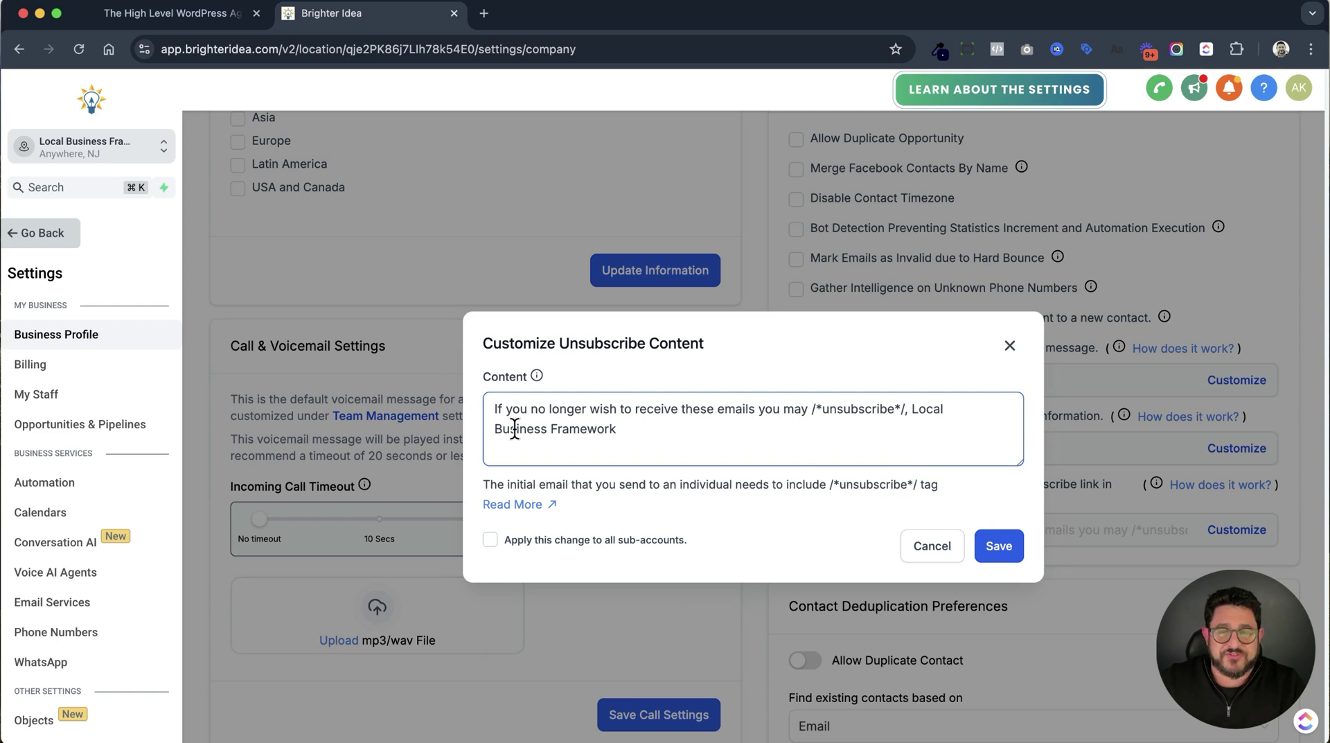
{"action": "left_click_drag", "start_coordinate": [812, 409], "coordinate": [905, 409]}
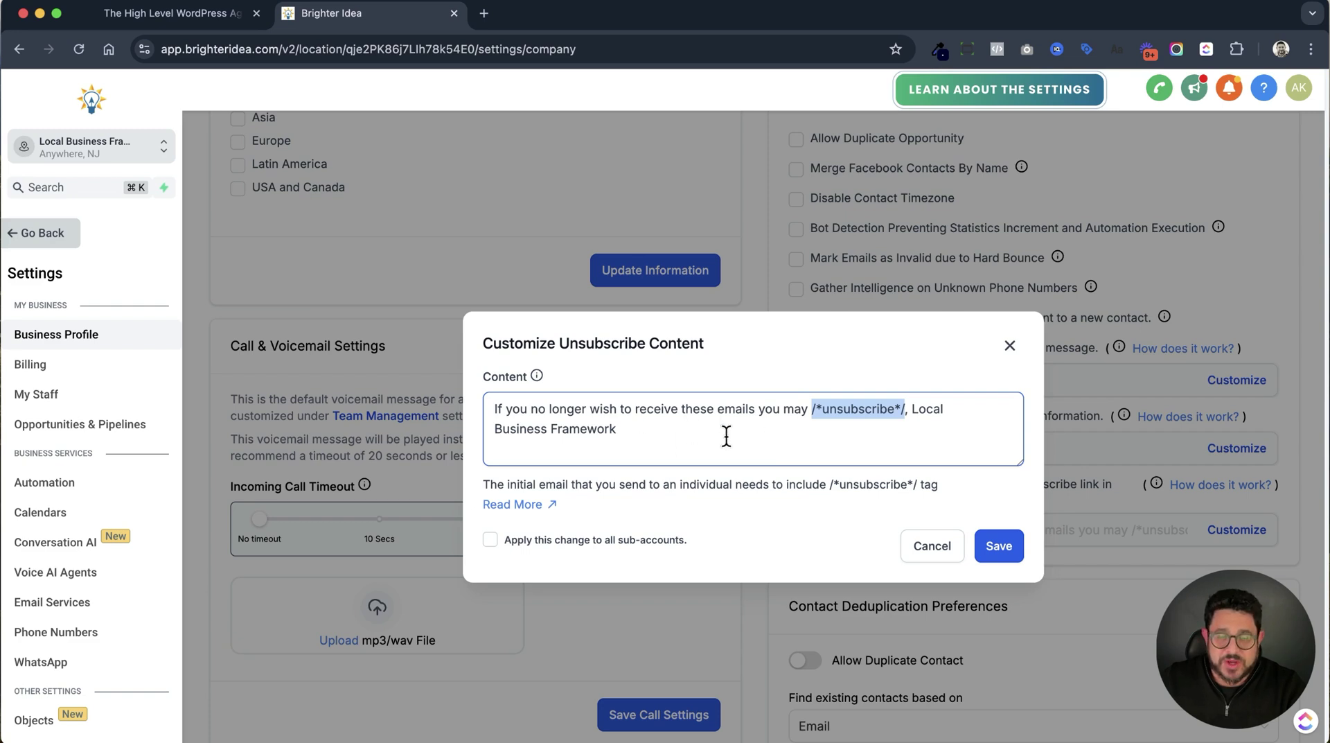
{"action": "left_click", "coordinate": [541, 552]}
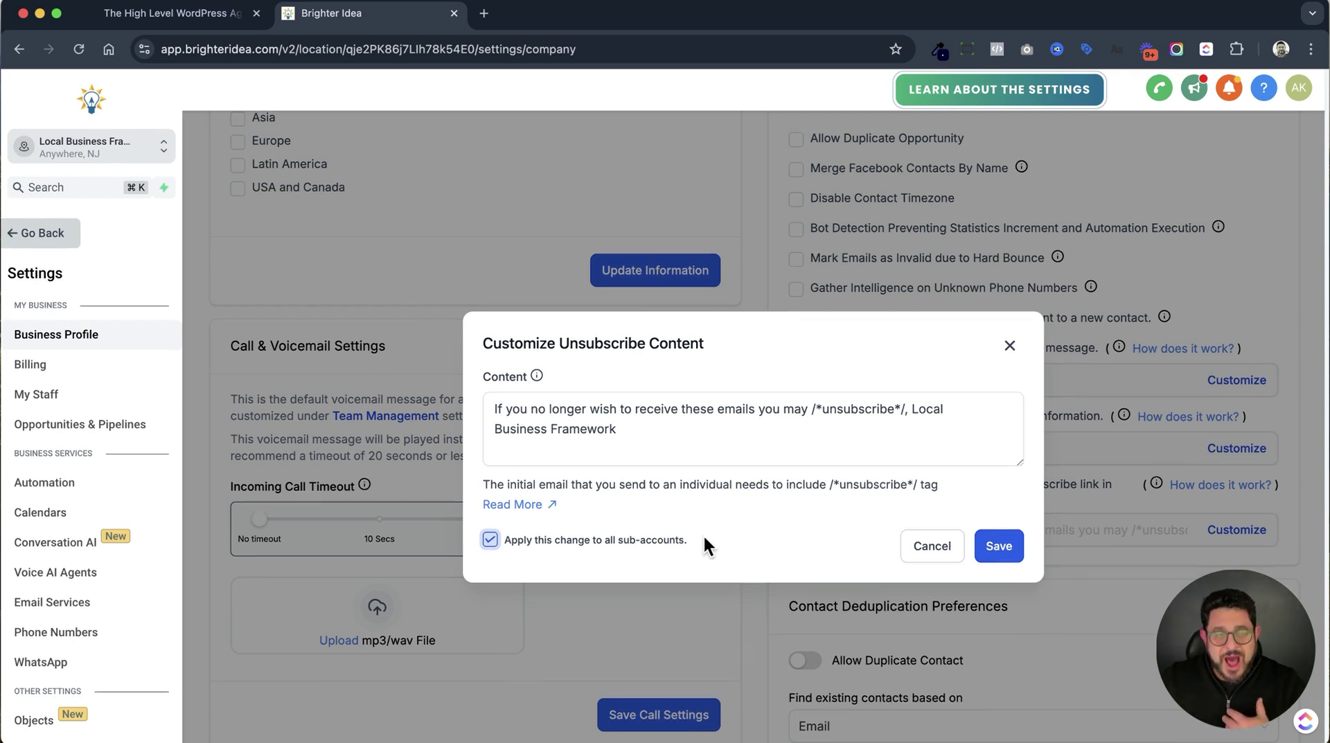
{"action": "left_click", "coordinate": [672, 548]}
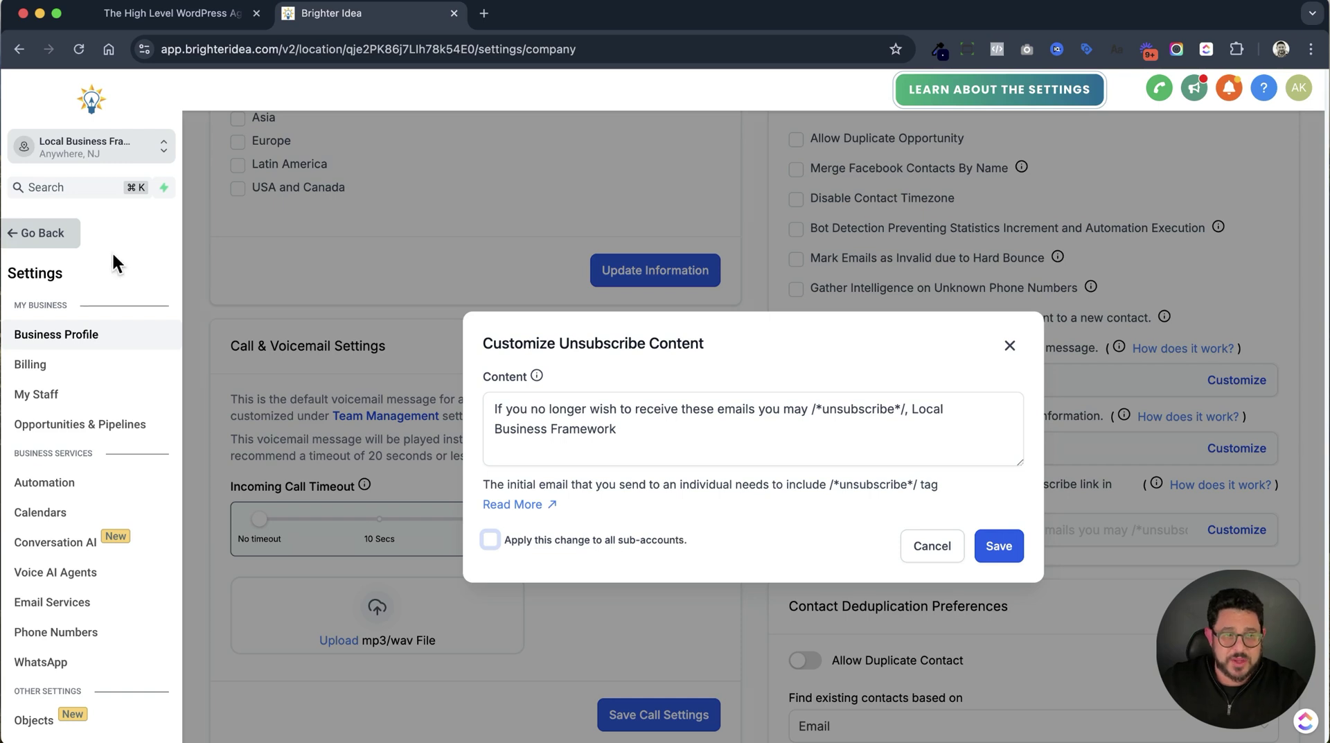
Leave settings and go to the Marketing > Emails Templates list.
{"action": "left_click", "coordinate": [68, 240]}
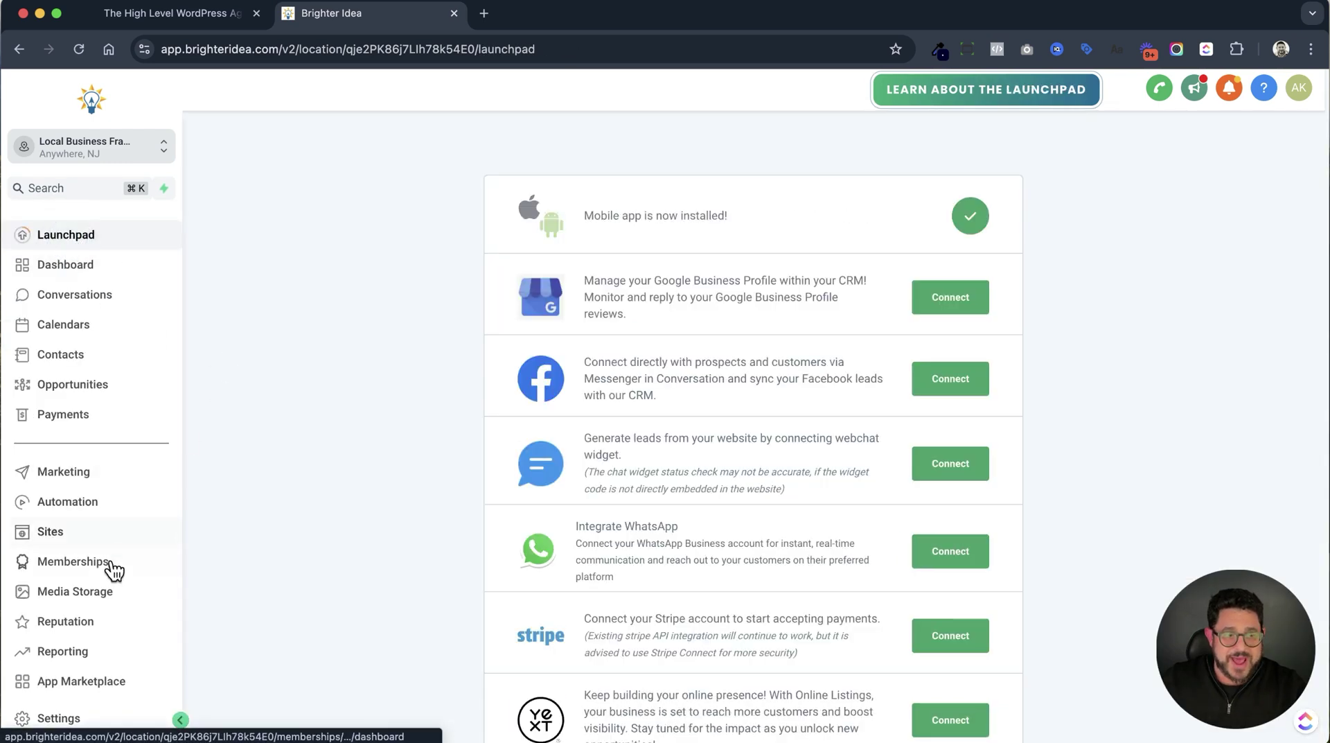
{"action": "left_click", "coordinate": [102, 479]}
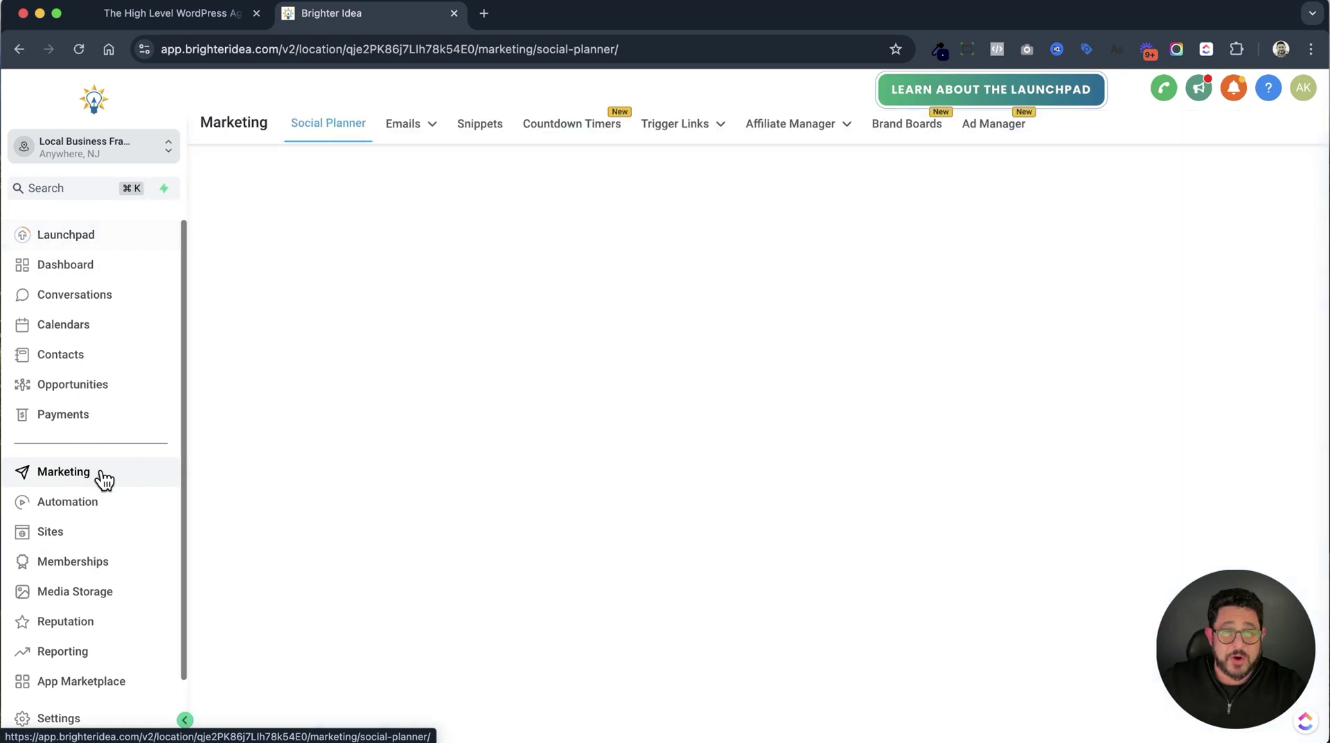
{"action": "mouse_move", "coordinate": [431, 123]}
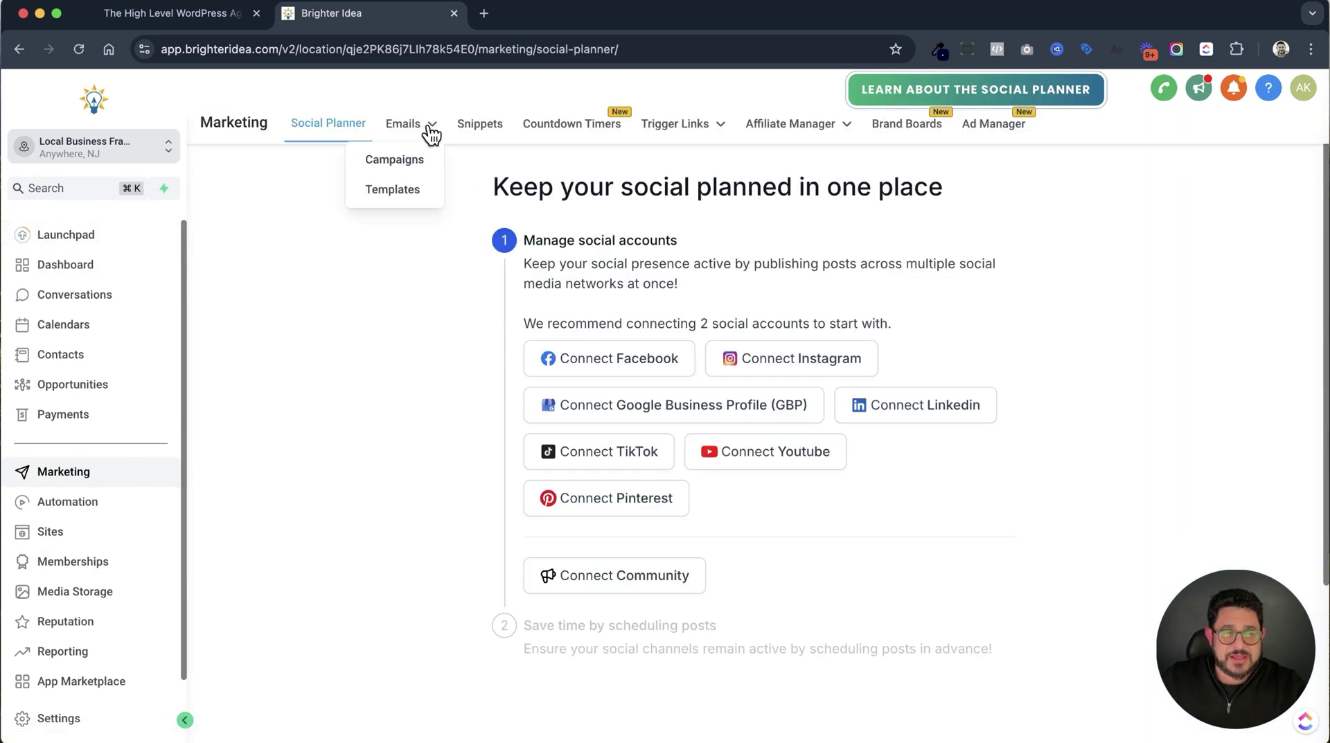
{"action": "left_click", "coordinate": [416, 167]}
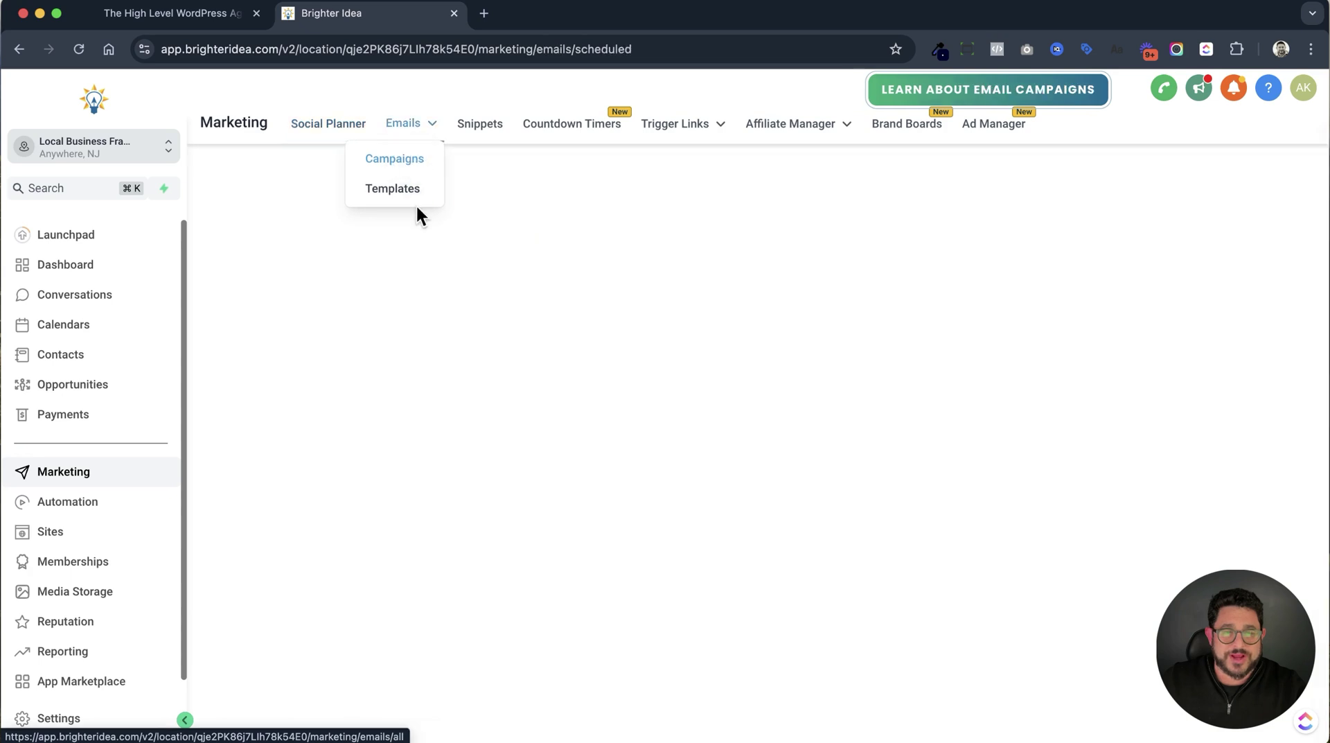
{"action": "left_click", "coordinate": [378, 251]}
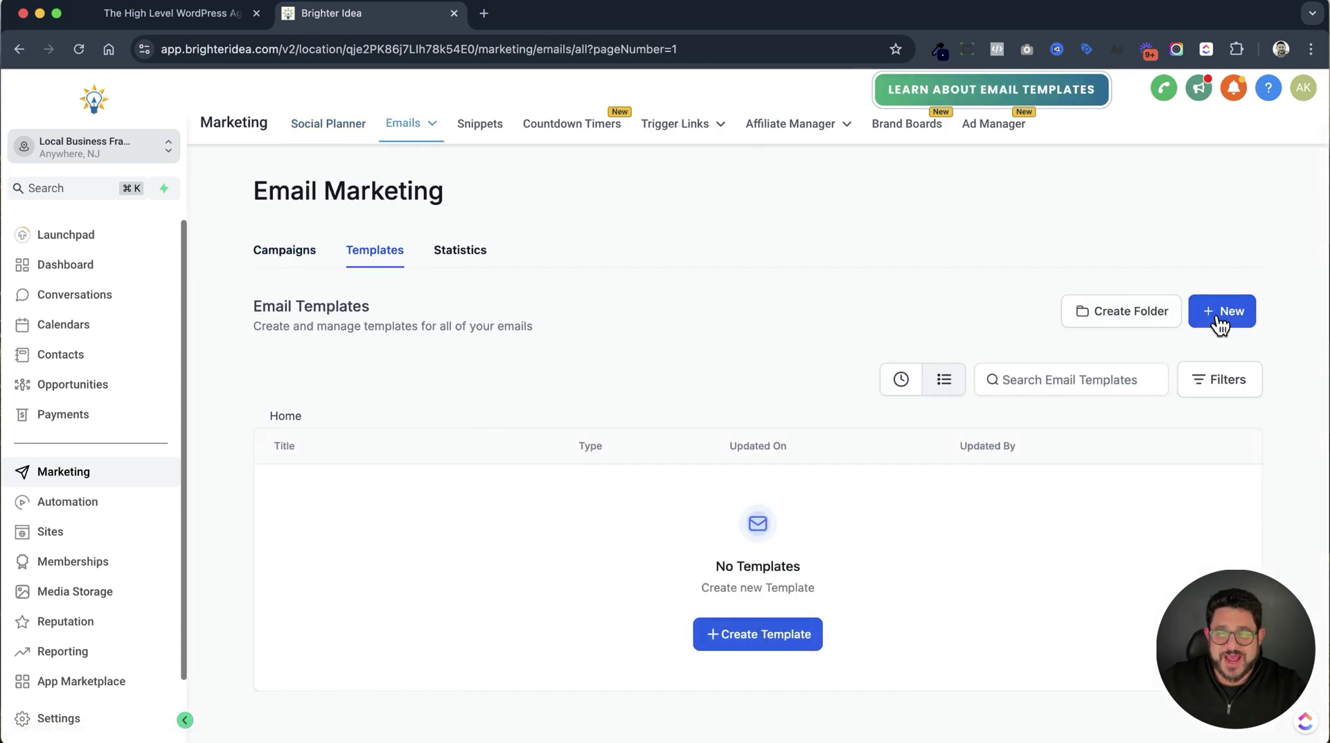
Create a new Blank Template using the Design Editor.
{"action": "left_click", "coordinate": [1217, 313]}
{"action": "left_click", "coordinate": [1081, 248]}
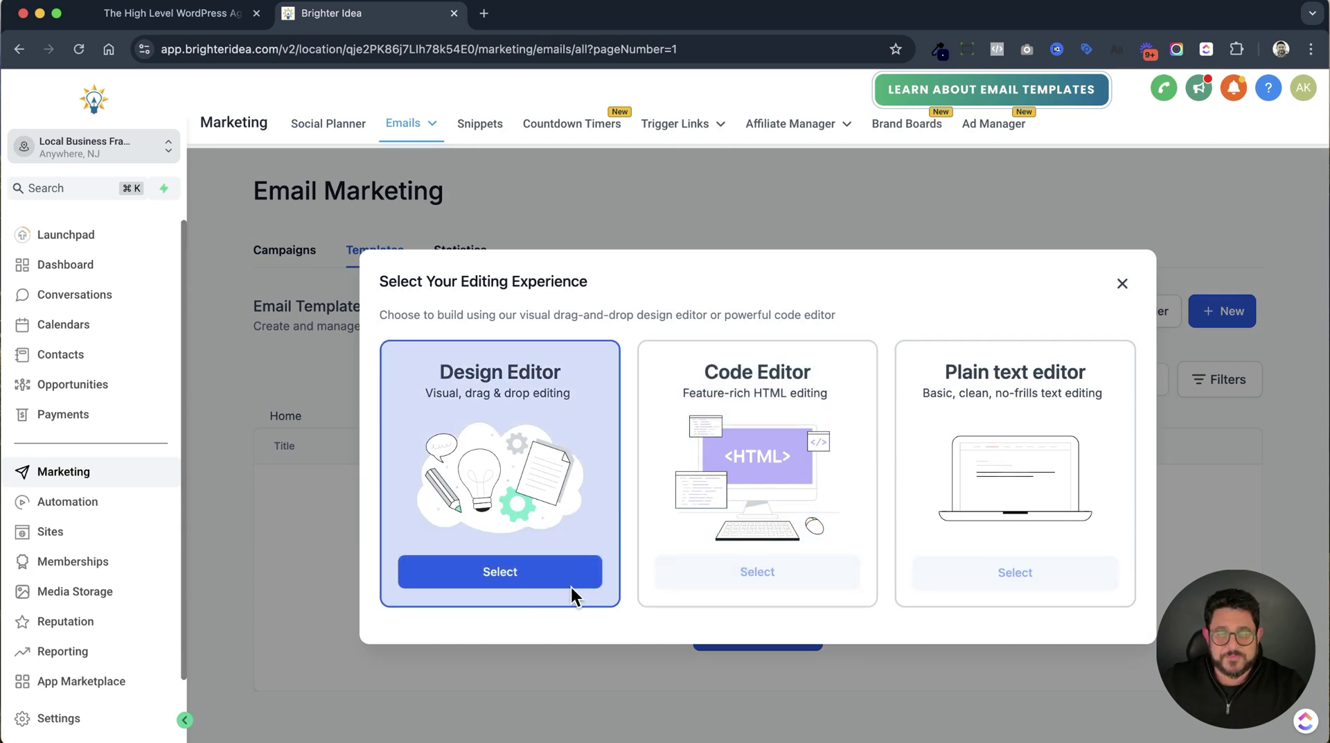
{"action": "left_click", "coordinate": [500, 572]}
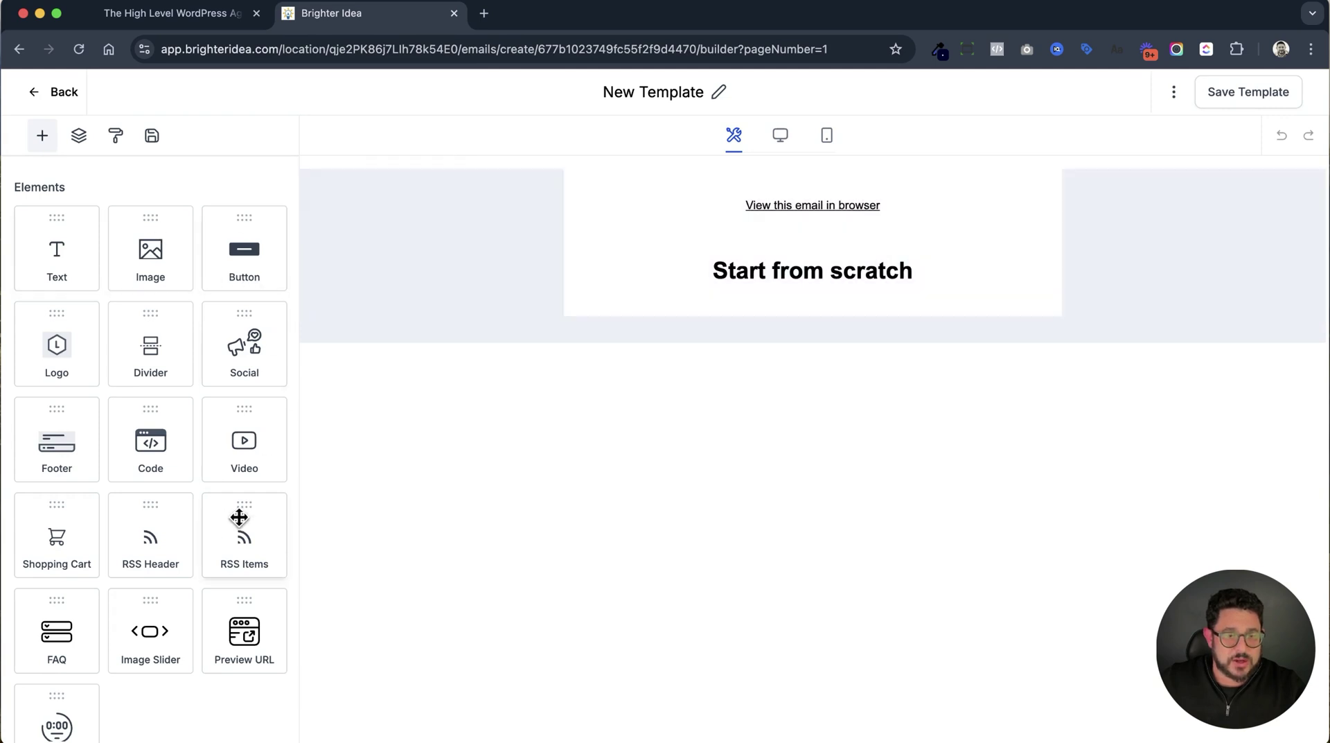
Add an image block at the top and fill it with the 1.png logo from Media Storage.
{"action": "scroll", "coordinate": [236, 547], "scroll_direction": "down", "scroll_amount": 1}
{"action": "scroll", "coordinate": [232, 539], "scroll_direction": "up", "scroll_amount": 1}
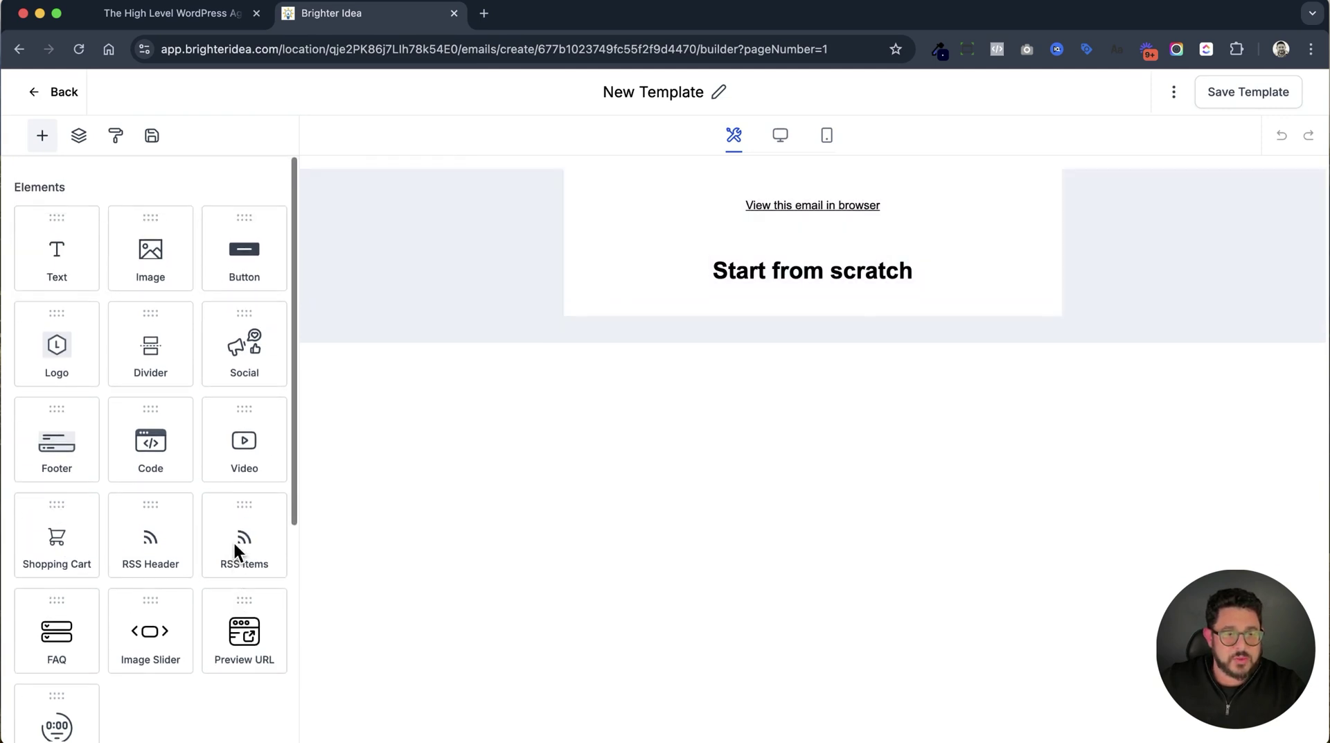
{"action": "left_click_drag", "start_coordinate": [148, 250], "coordinate": [776, 196]}
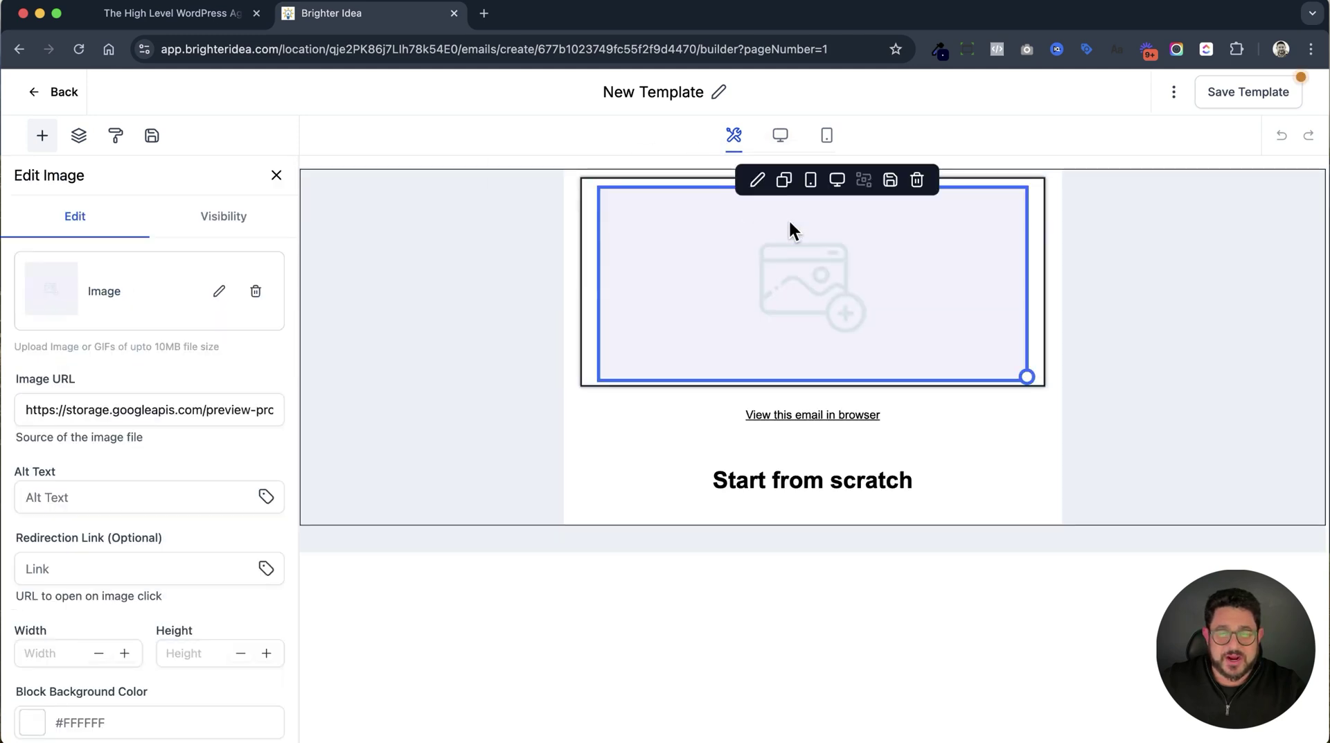
{"action": "left_click", "coordinate": [789, 282]}
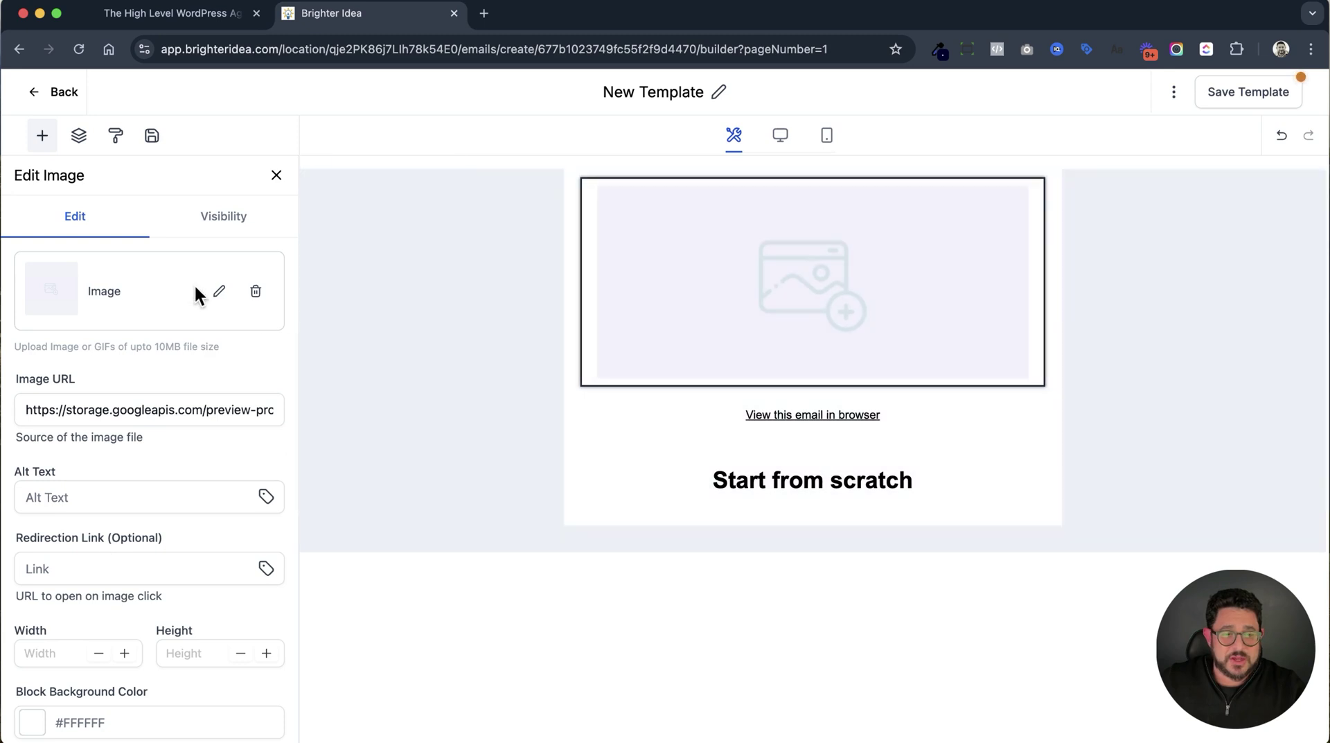
{"action": "left_click", "coordinate": [218, 294]}
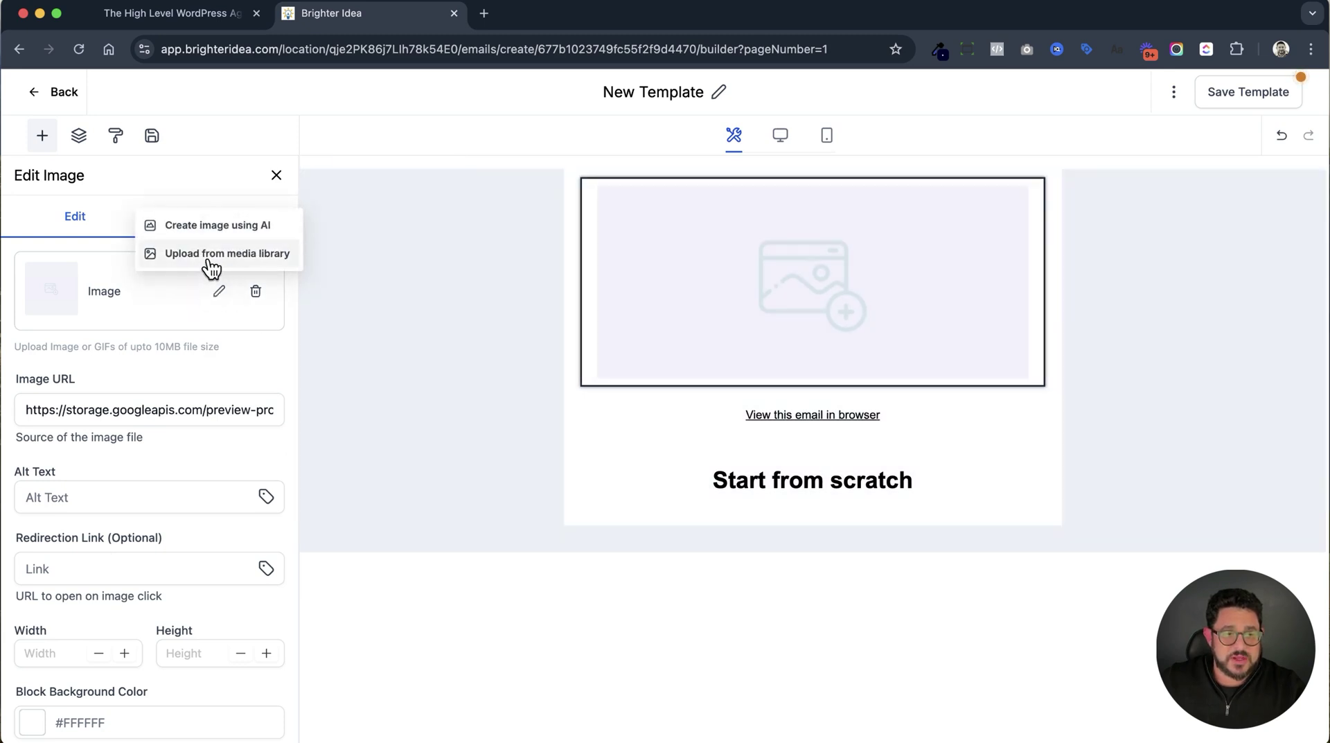
{"action": "left_click", "coordinate": [214, 257]}
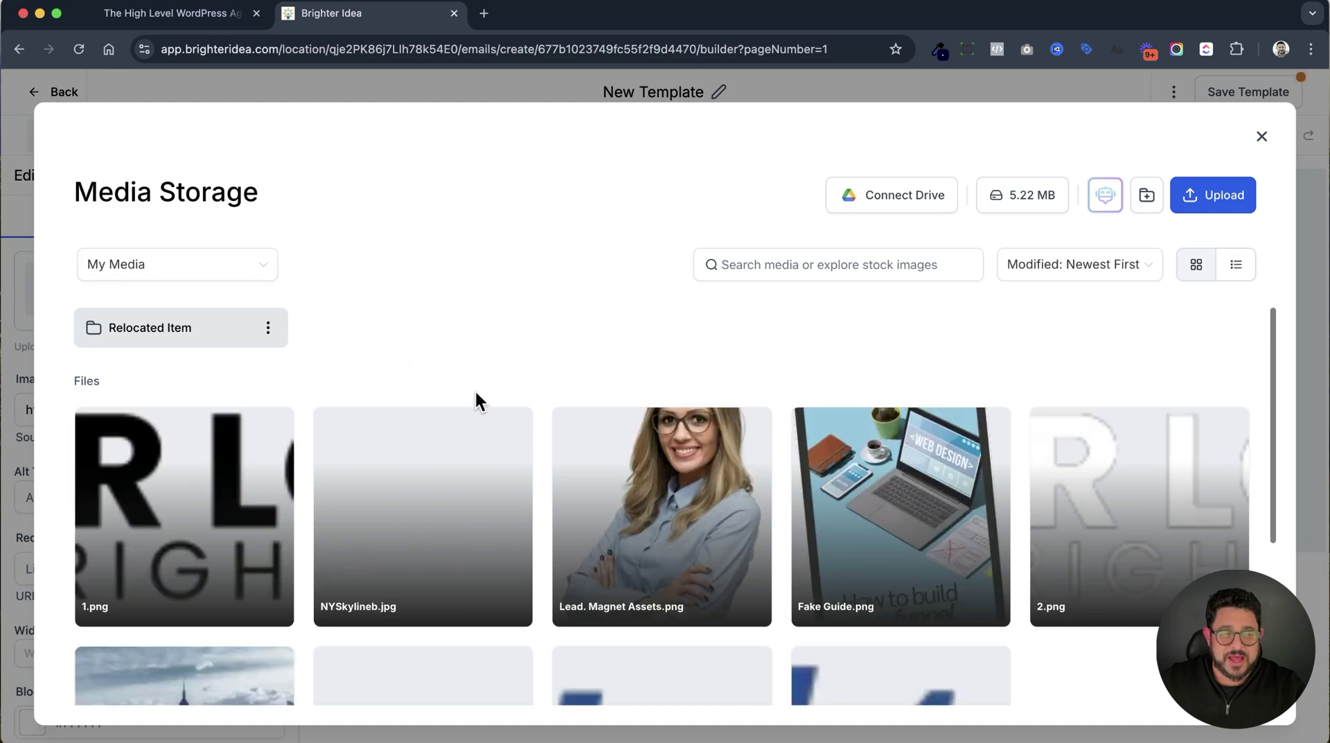
{"action": "scroll", "coordinate": [476, 400], "scroll_direction": "down", "scroll_amount": 2}
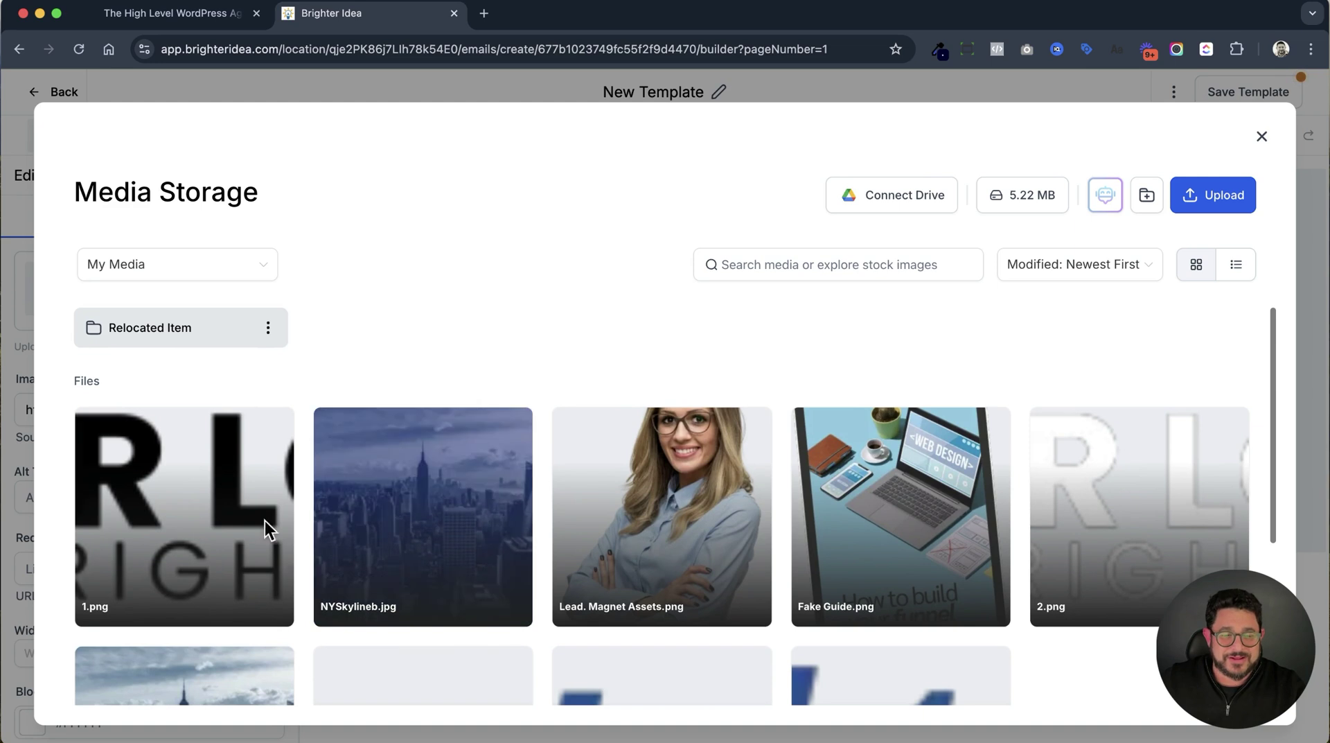
{"action": "left_click", "coordinate": [255, 527]}
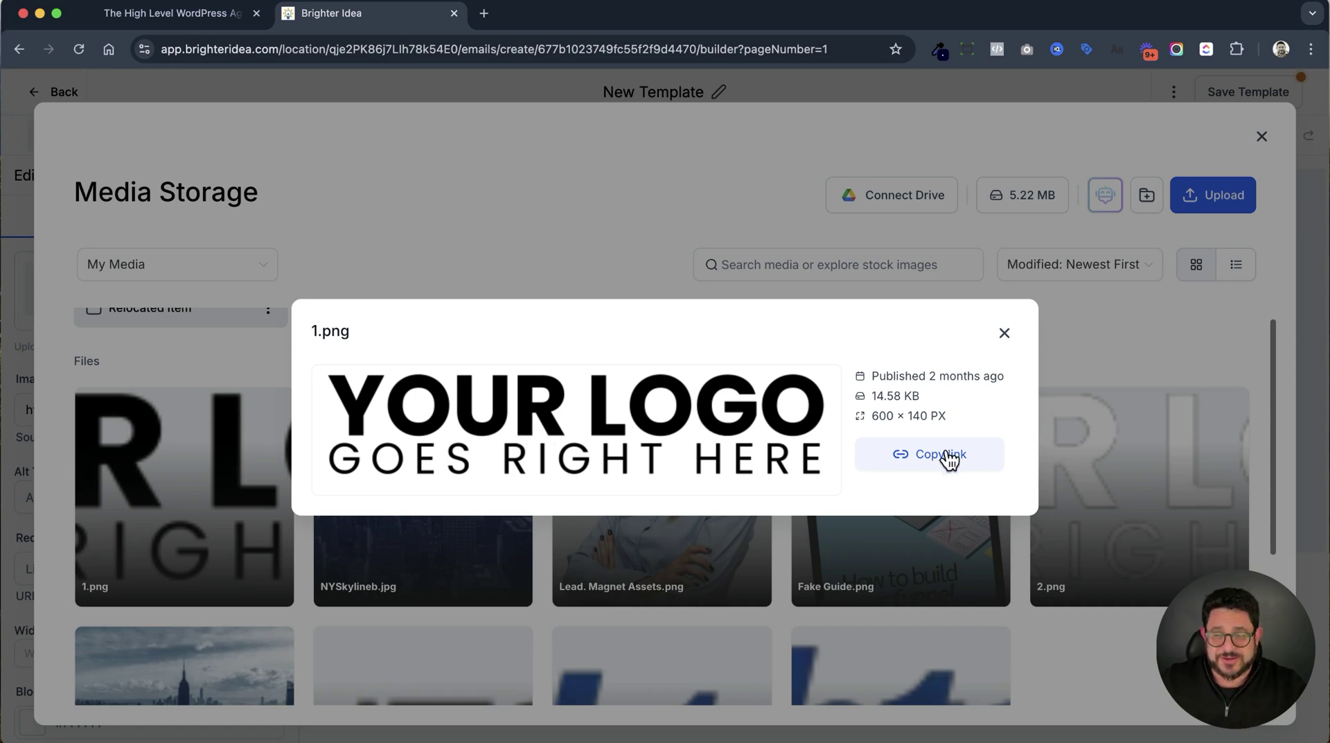
{"action": "left_click", "coordinate": [171, 463]}
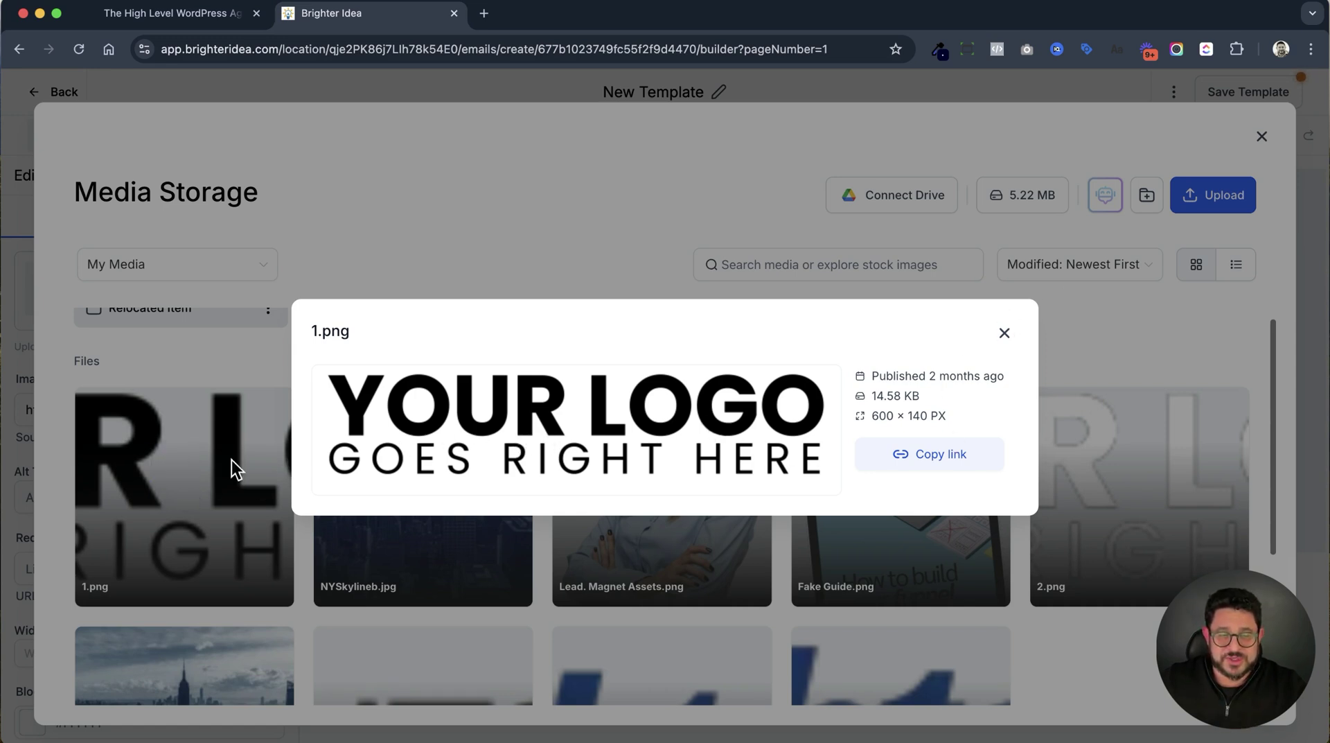
{"action": "left_click", "coordinate": [1004, 333]}
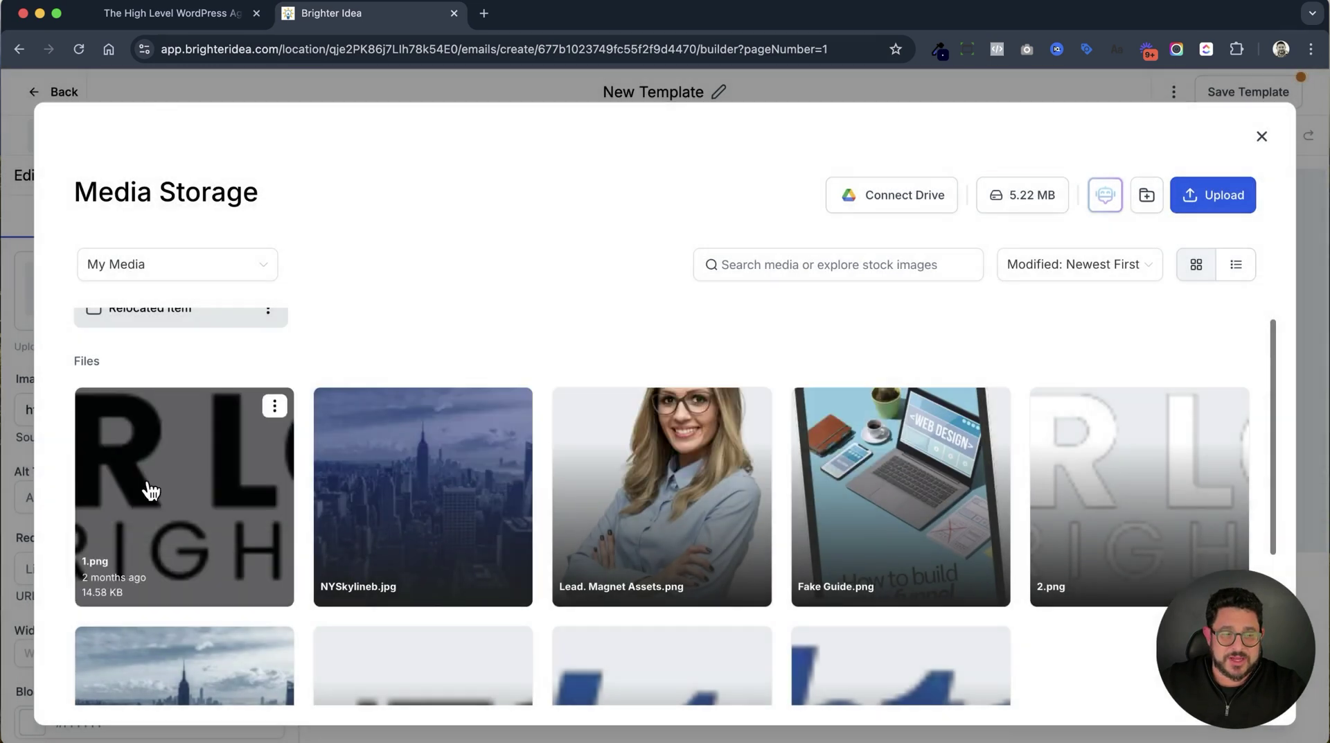
{"action": "left_click", "coordinate": [150, 490]}
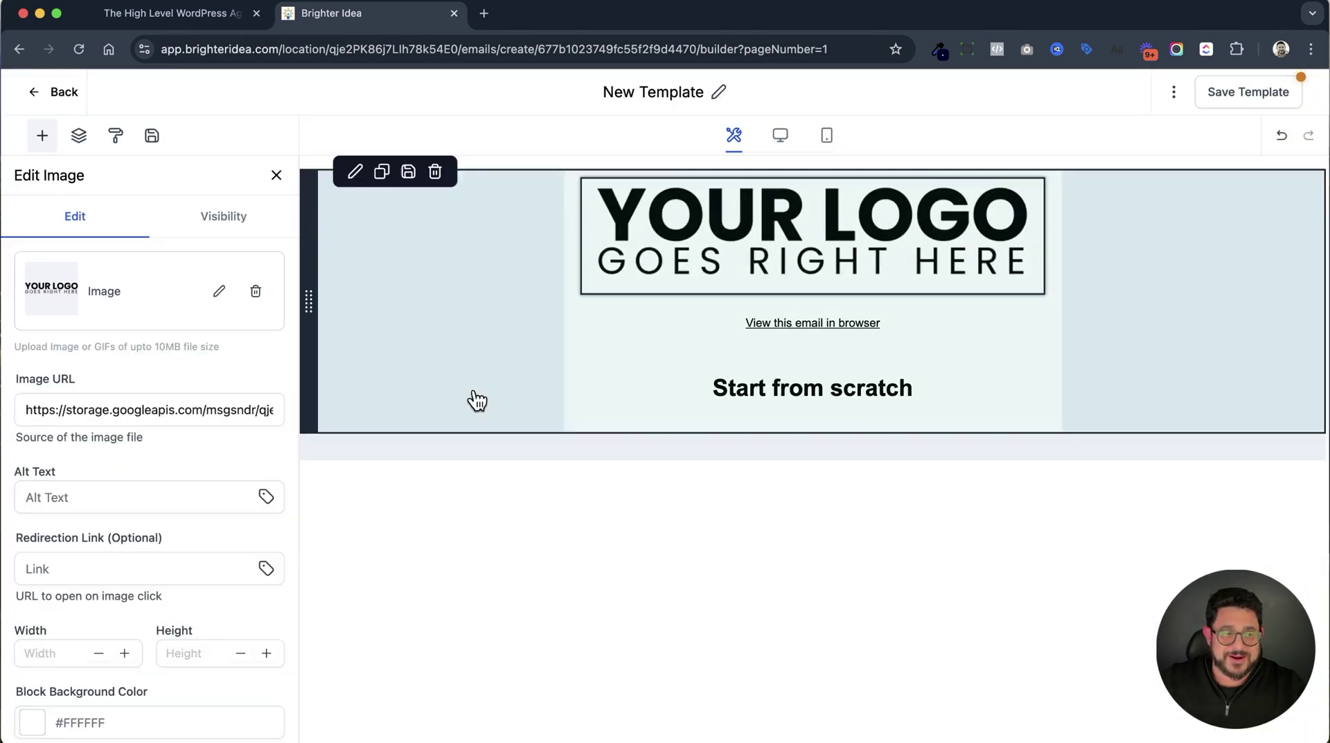
Stay in the editor and add a Text block below the logo.
{"action": "left_click", "coordinate": [43, 95]}
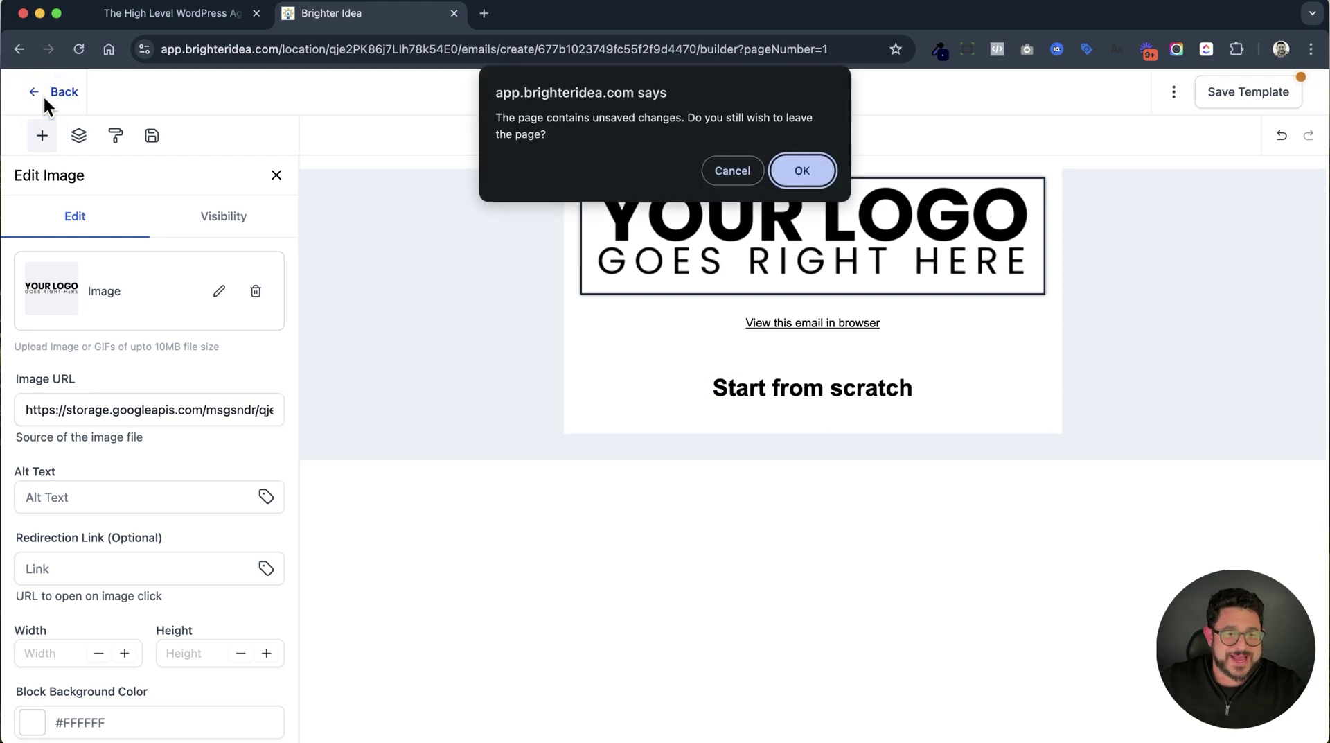
{"action": "key", "text": "Escape"}
{"action": "left_click_drag", "start_coordinate": [59, 262], "coordinate": [746, 305]}
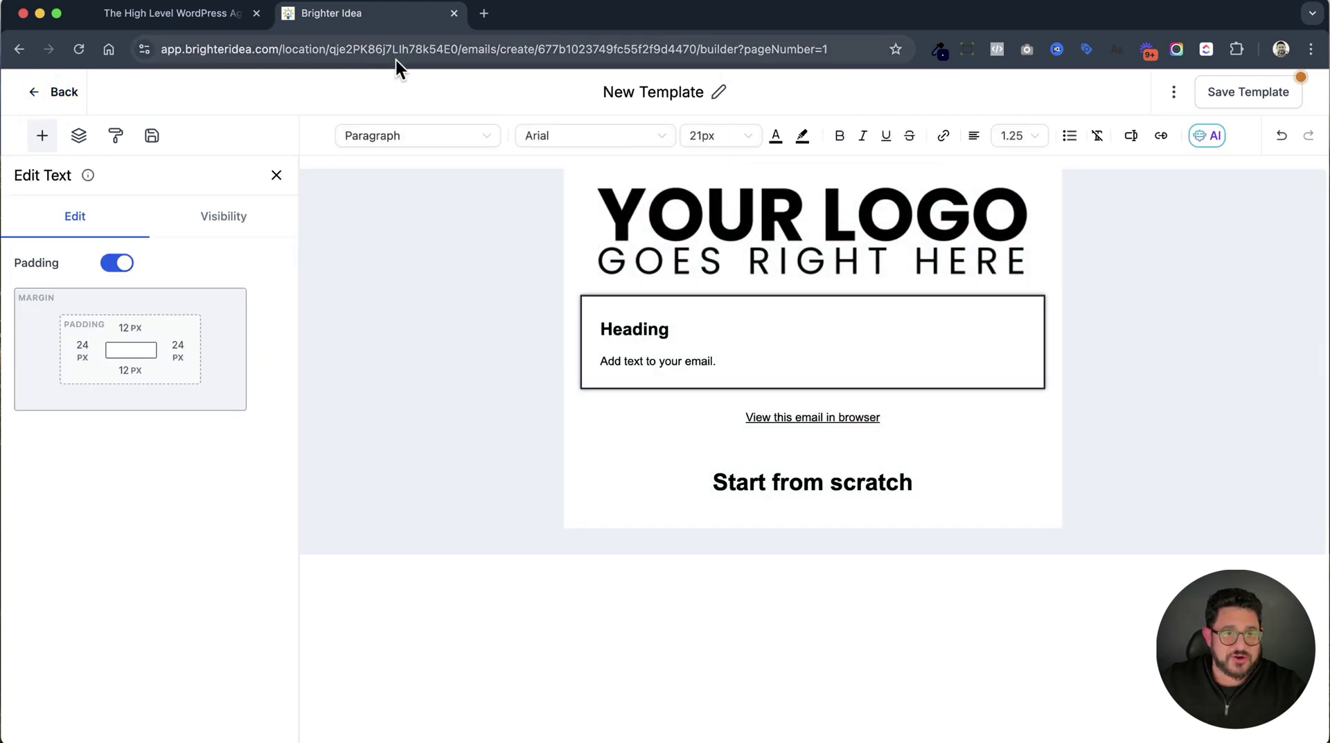
Copy generated Lorem ipsum text from loremipsum.io in a new tab.
{"action": "left_click", "coordinate": [487, 14]}
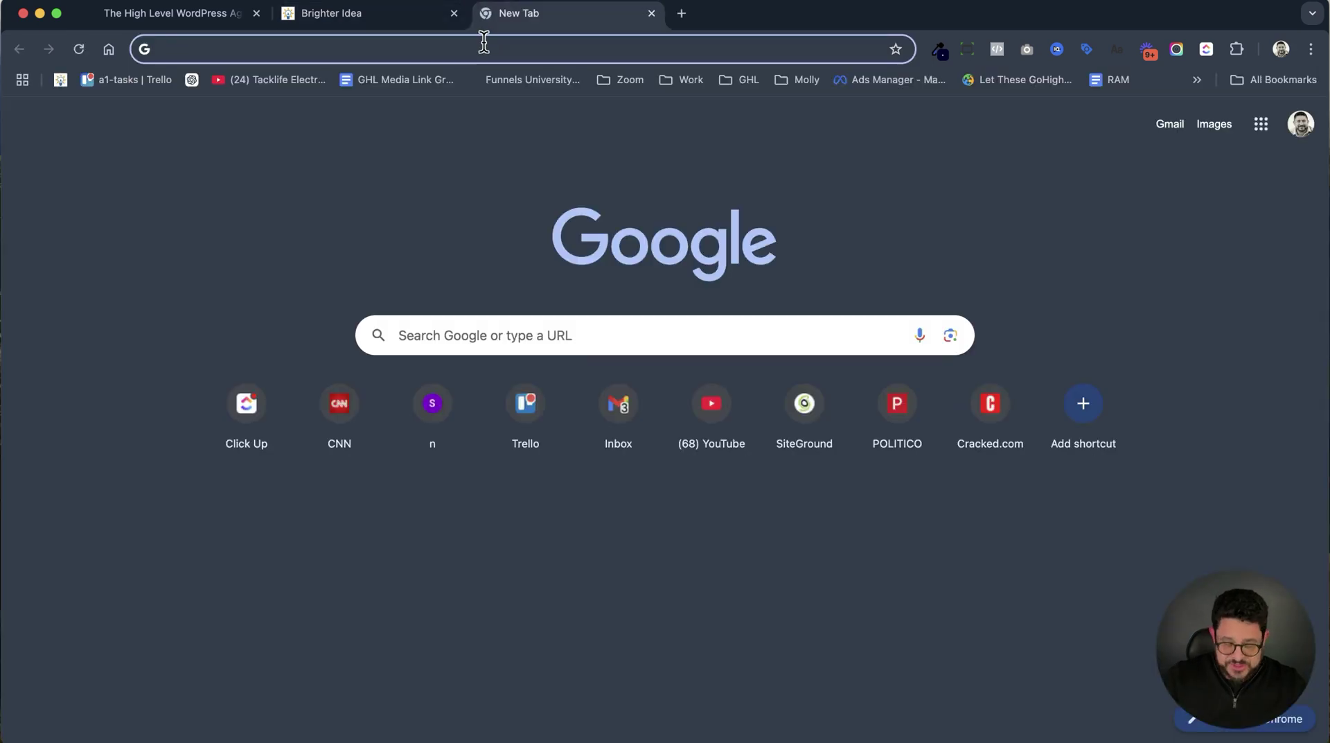
{"action": "type", "text": "lorem"}
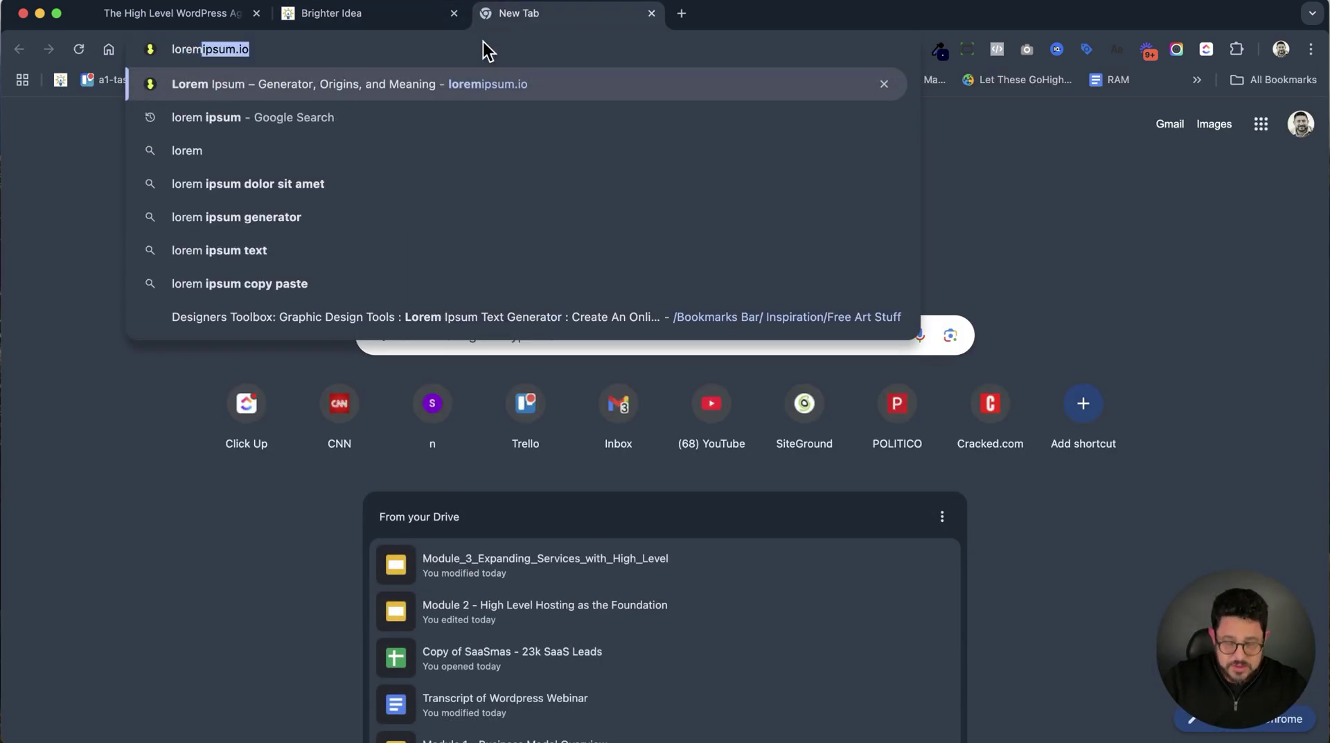
{"action": "key", "text": "Return"}
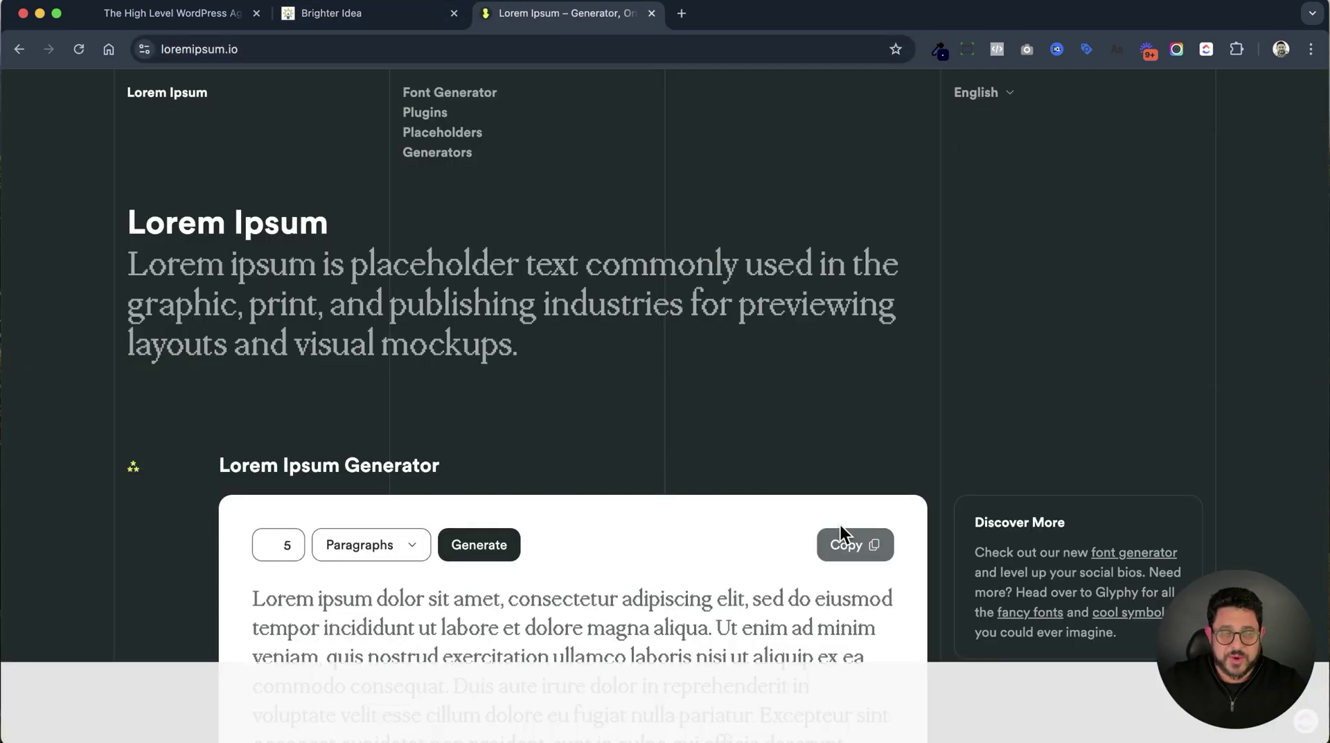
{"action": "left_click", "coordinate": [842, 533]}
{"action": "left_click", "coordinate": [351, 17]}
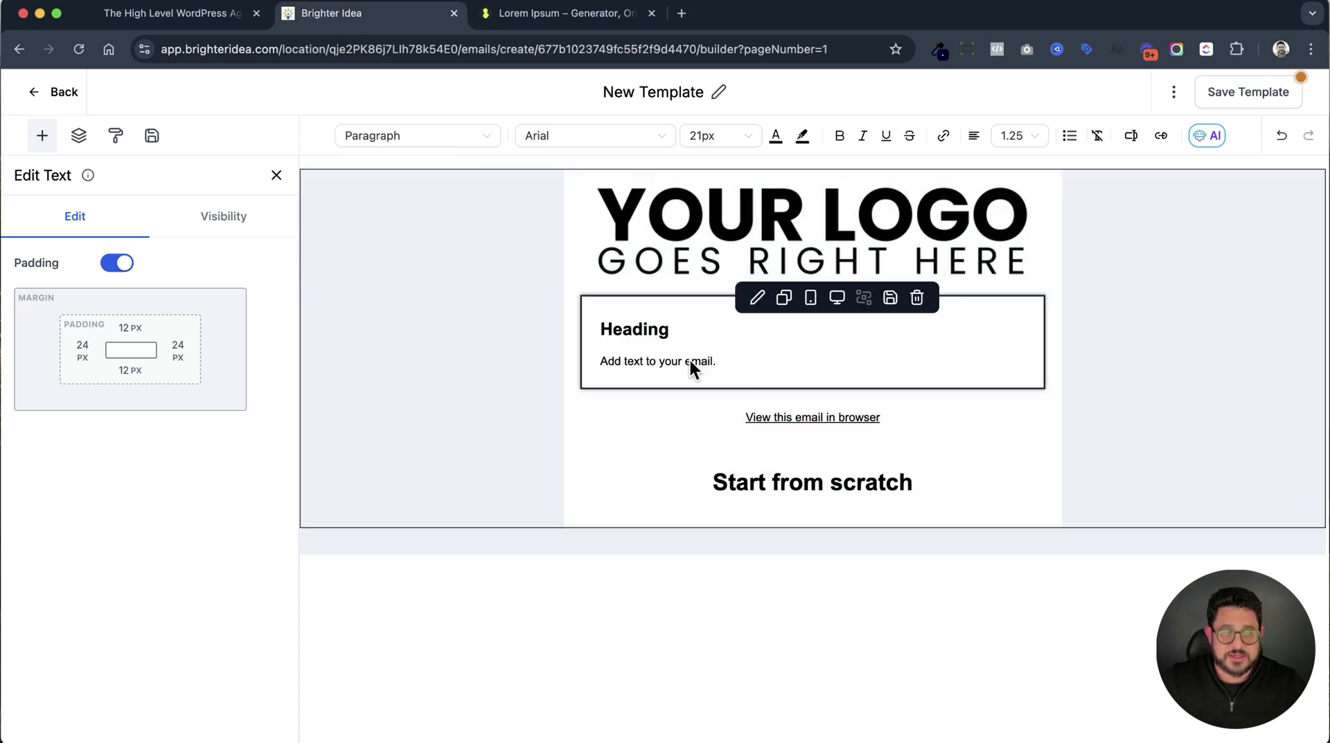
Replace 'Add text to your email.' with the Lorem ipsum paragraph and delete the Start from scratch block.
{"action": "triple_click", "coordinate": [690, 360]}
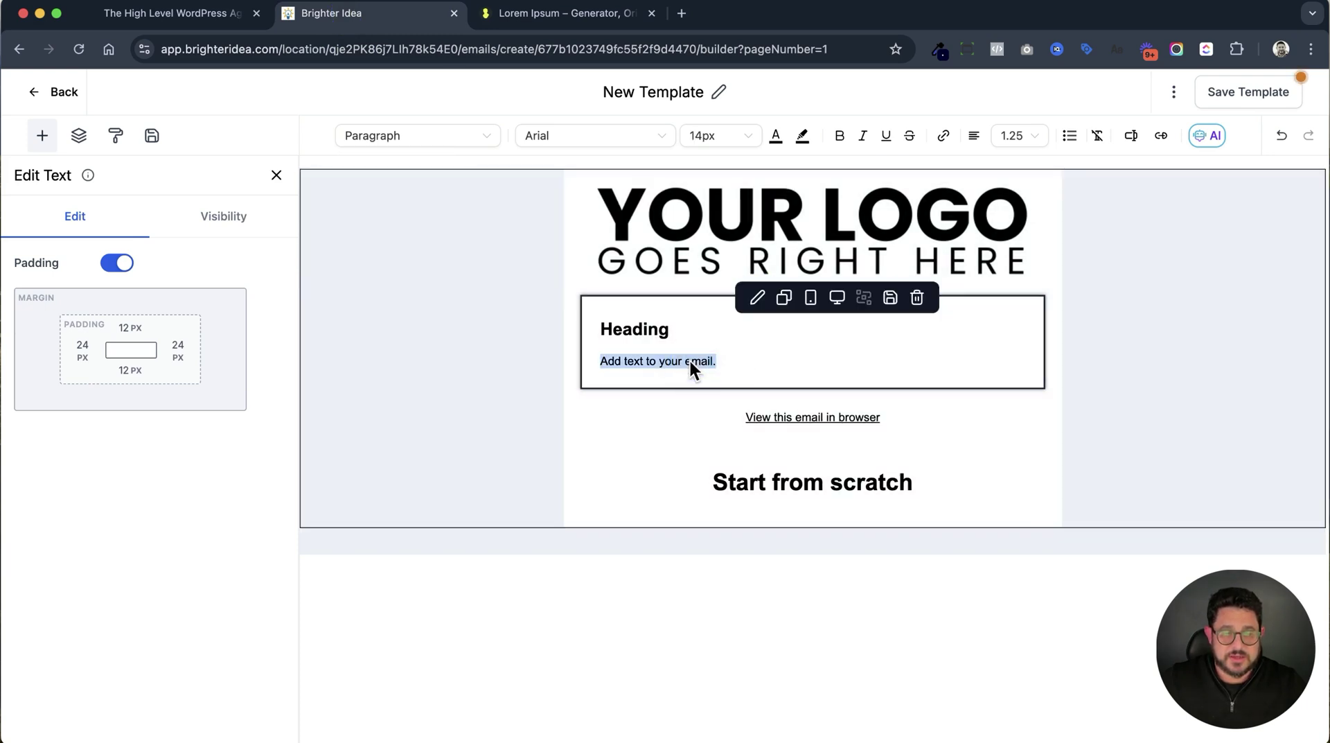
{"action": "key", "text": "super+v"}
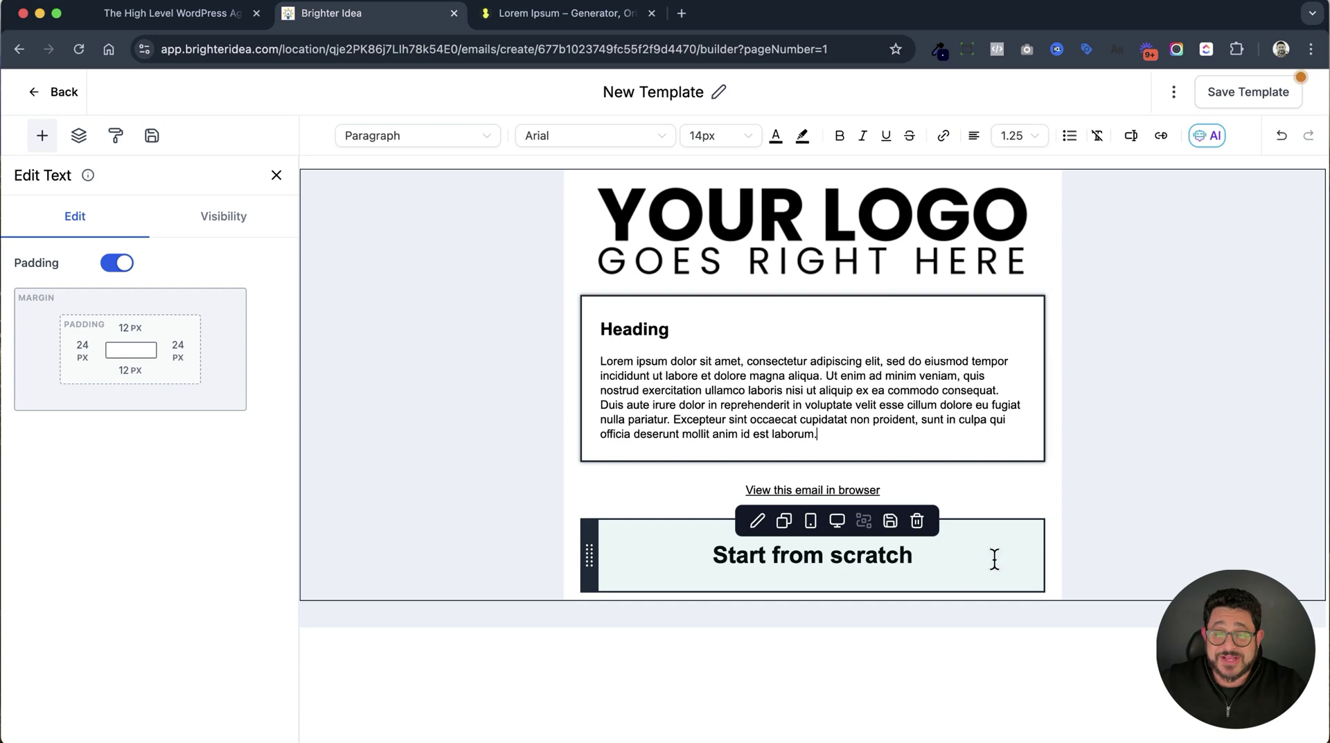
{"action": "left_click", "coordinate": [918, 522]}
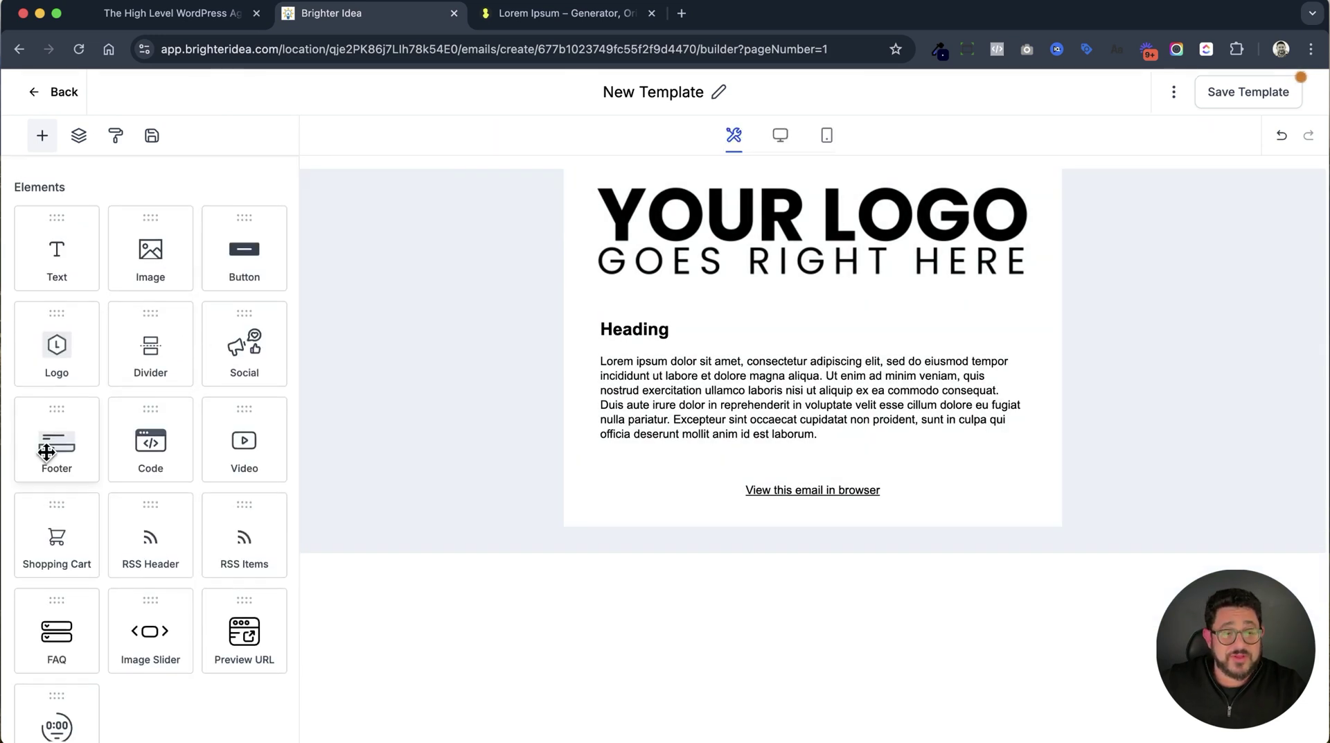
Add a Footer below 'View this email in browser' and a blank line after the paragraph.
{"action": "left_click_drag", "start_coordinate": [46, 445], "coordinate": [767, 528]}
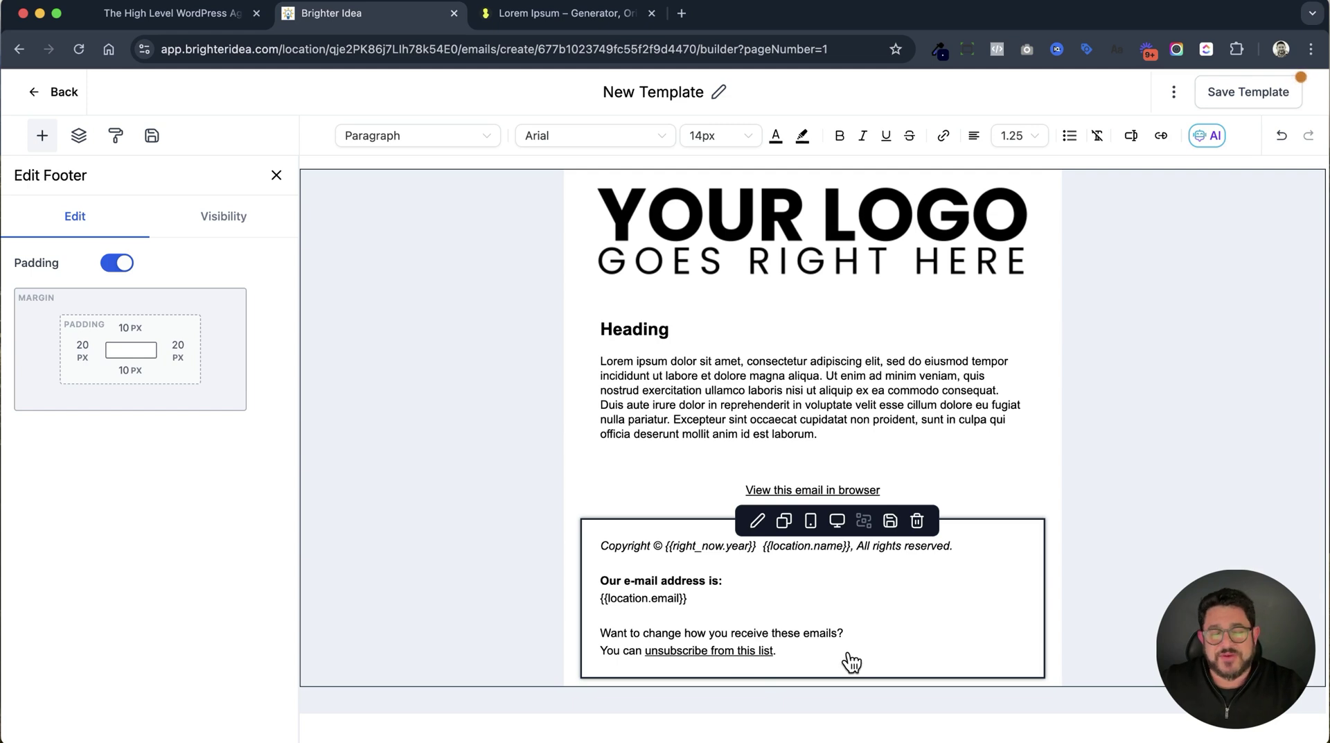
{"action": "left_click", "coordinate": [835, 434]}
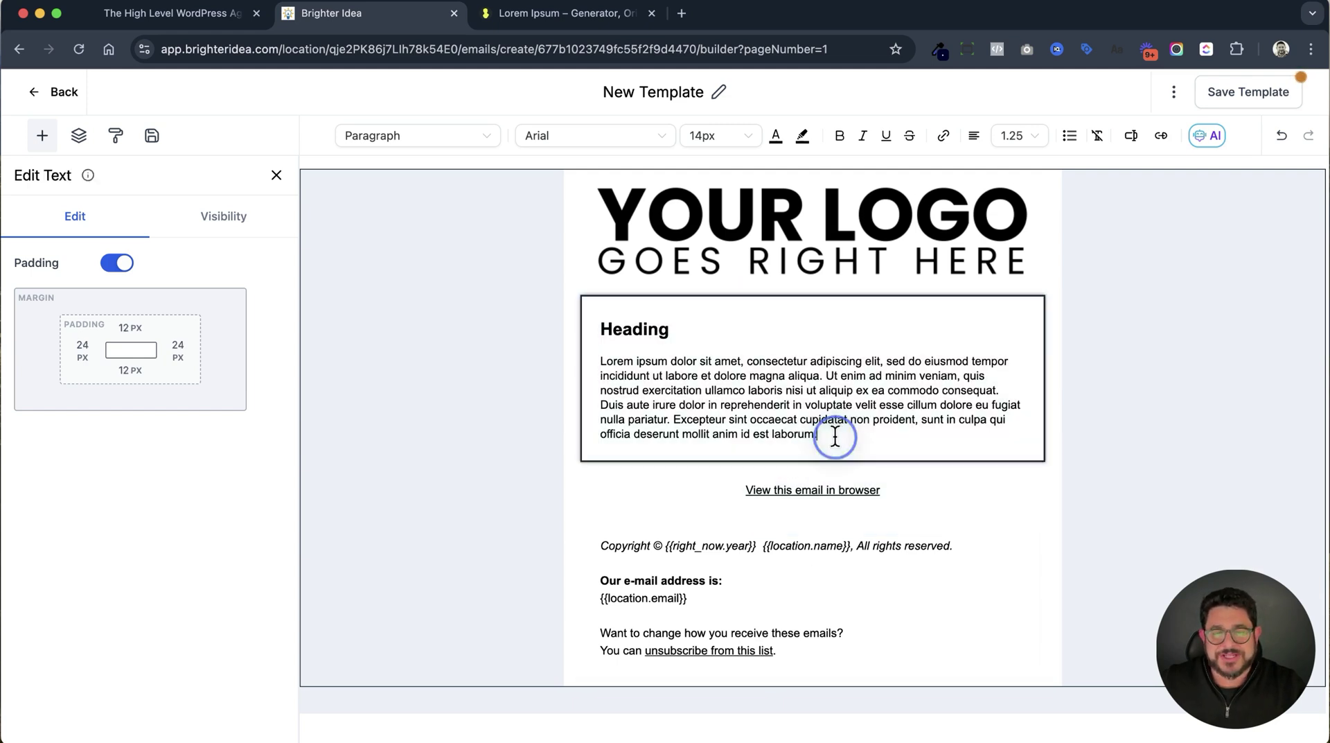
{"action": "key", "text": "Return"}
{"action": "key", "text": "Return"}
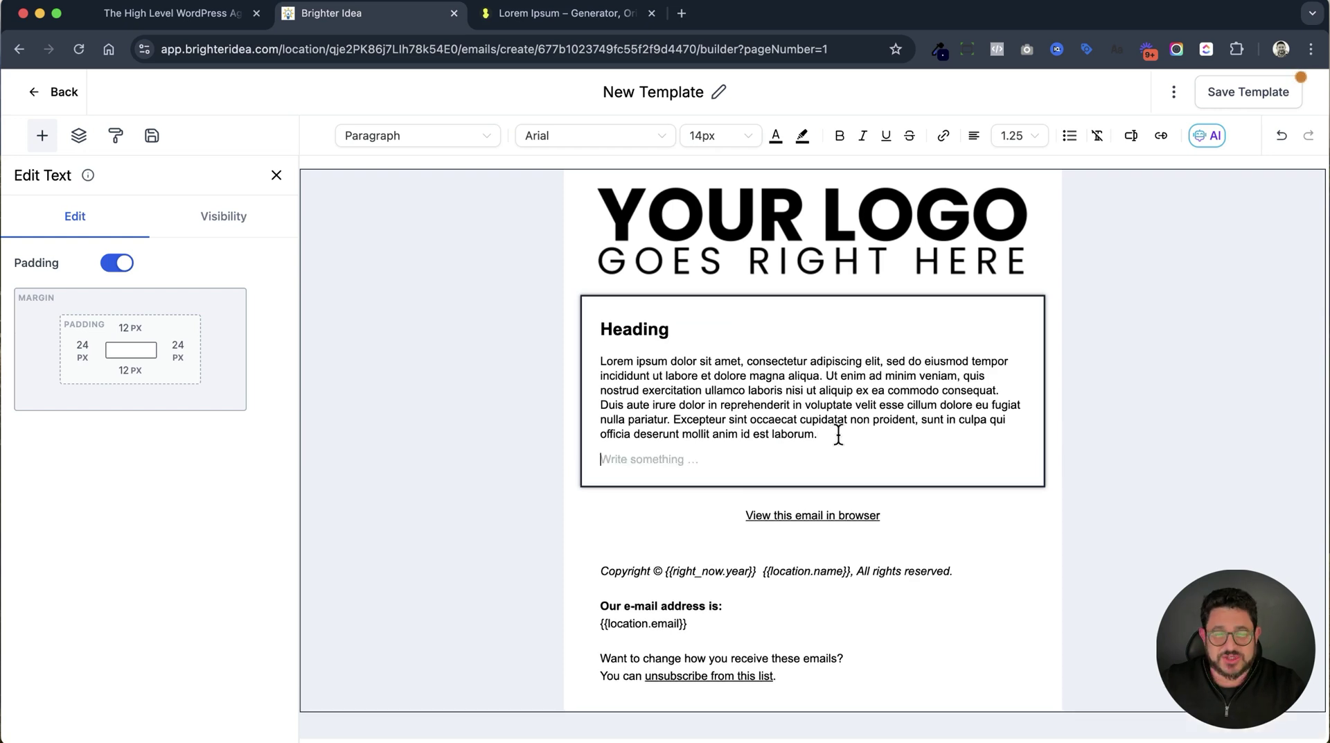
{"action": "left_click", "coordinate": [757, 485]}
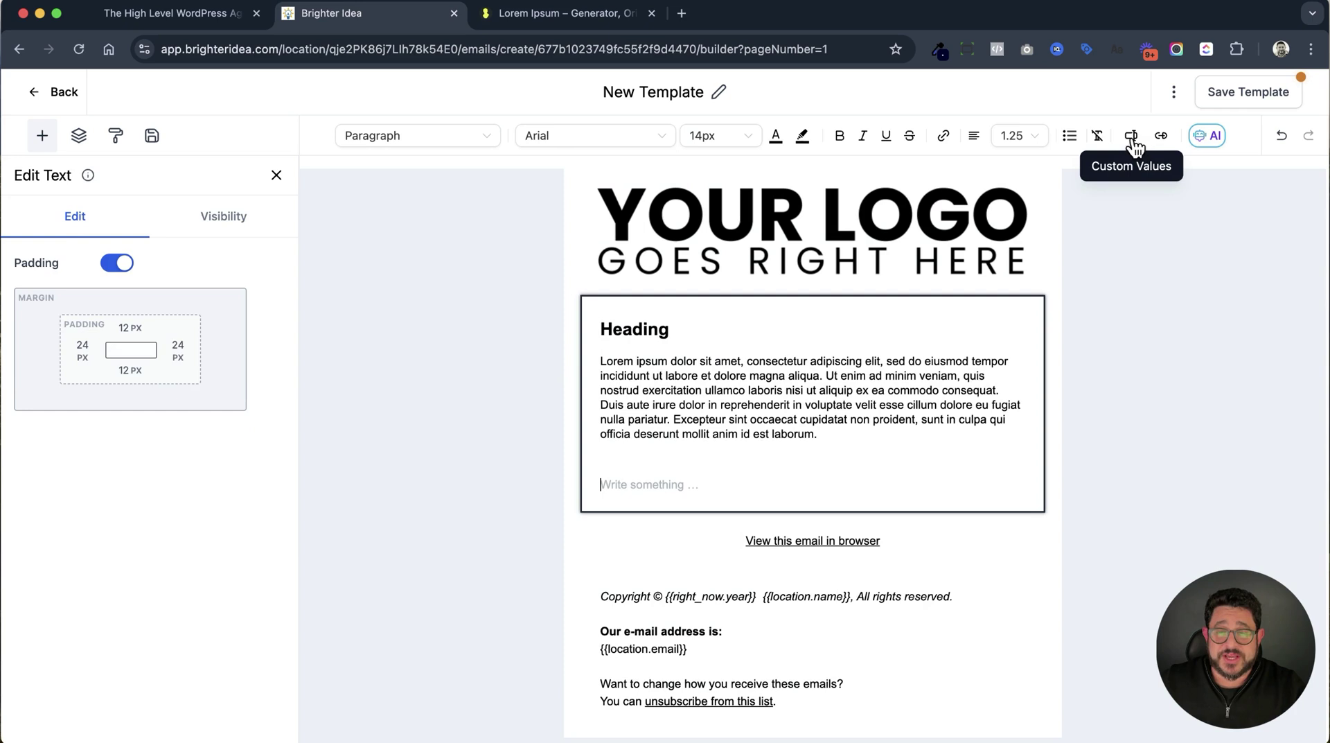
Insert the Email > Unsubscribe link custom value on the new empty line.
{"action": "left_click", "coordinate": [1133, 137]}
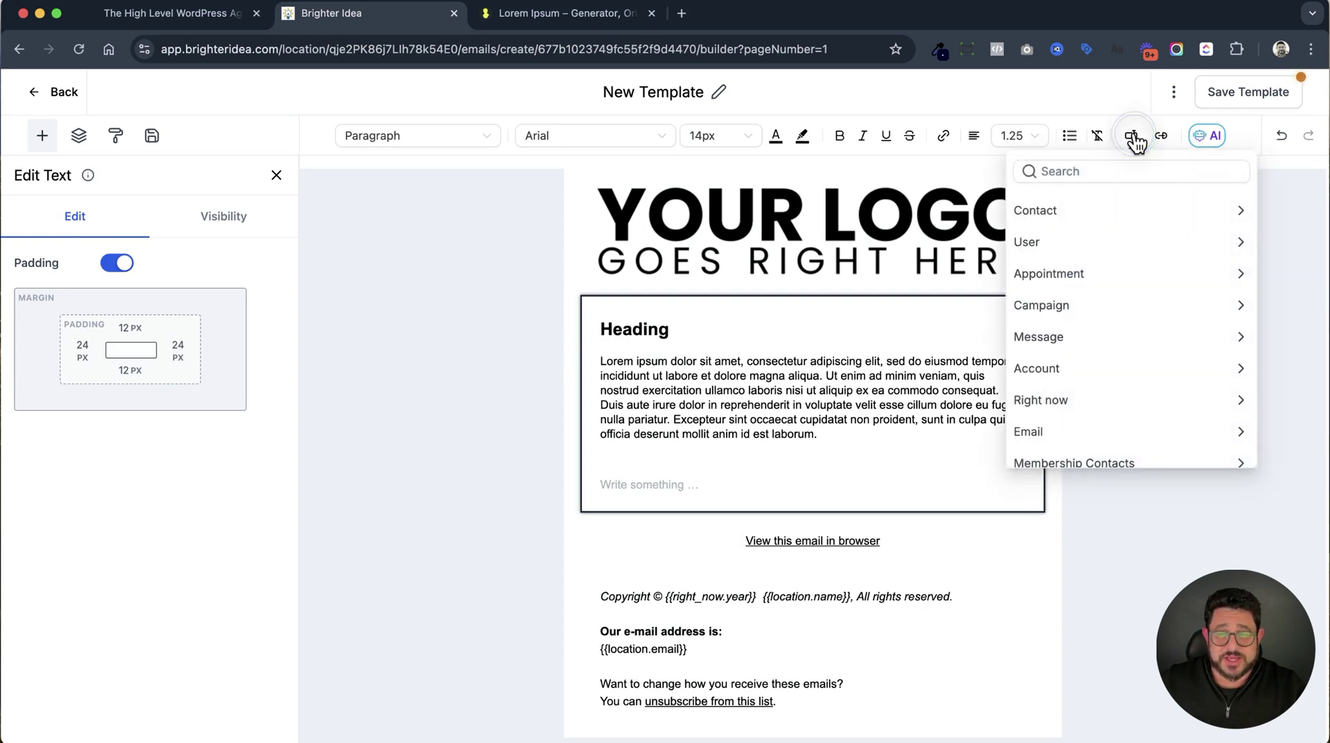
{"action": "scroll", "coordinate": [1109, 311], "scroll_direction": "down", "scroll_amount": 2}
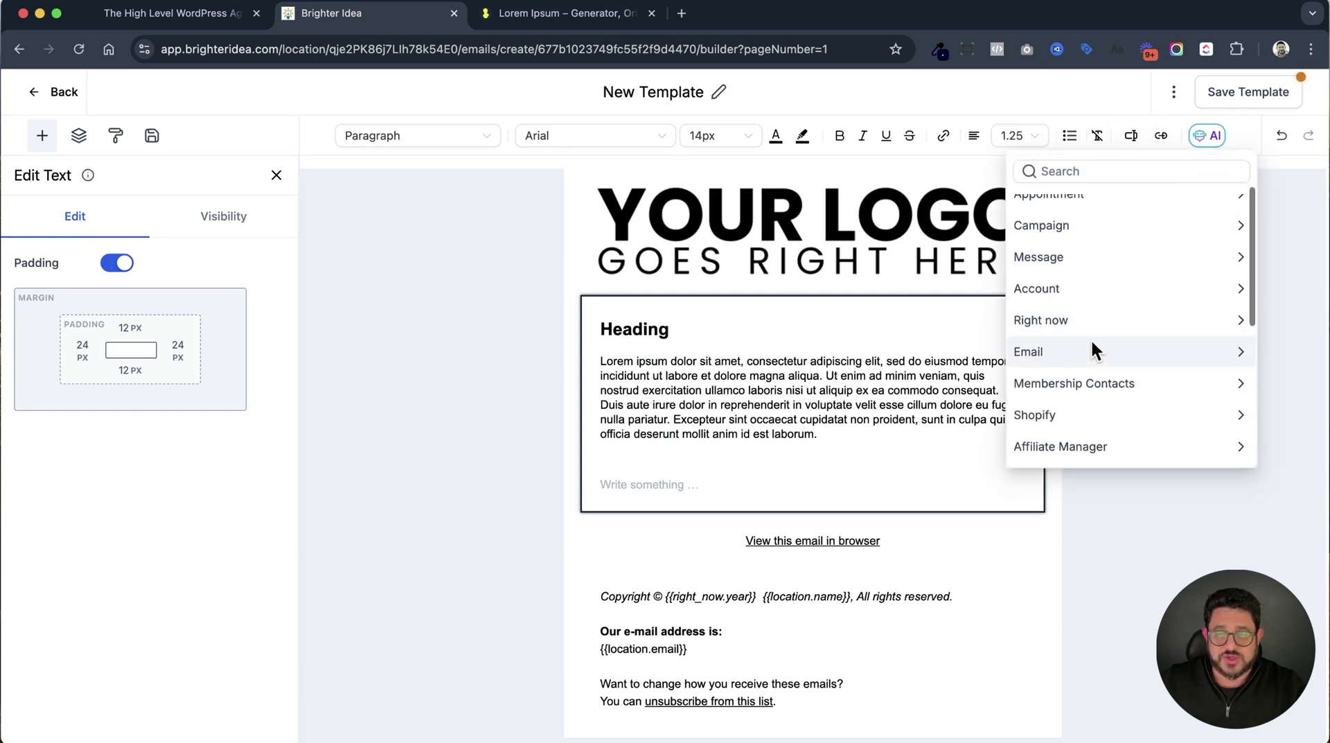
{"action": "left_click", "coordinate": [1242, 354]}
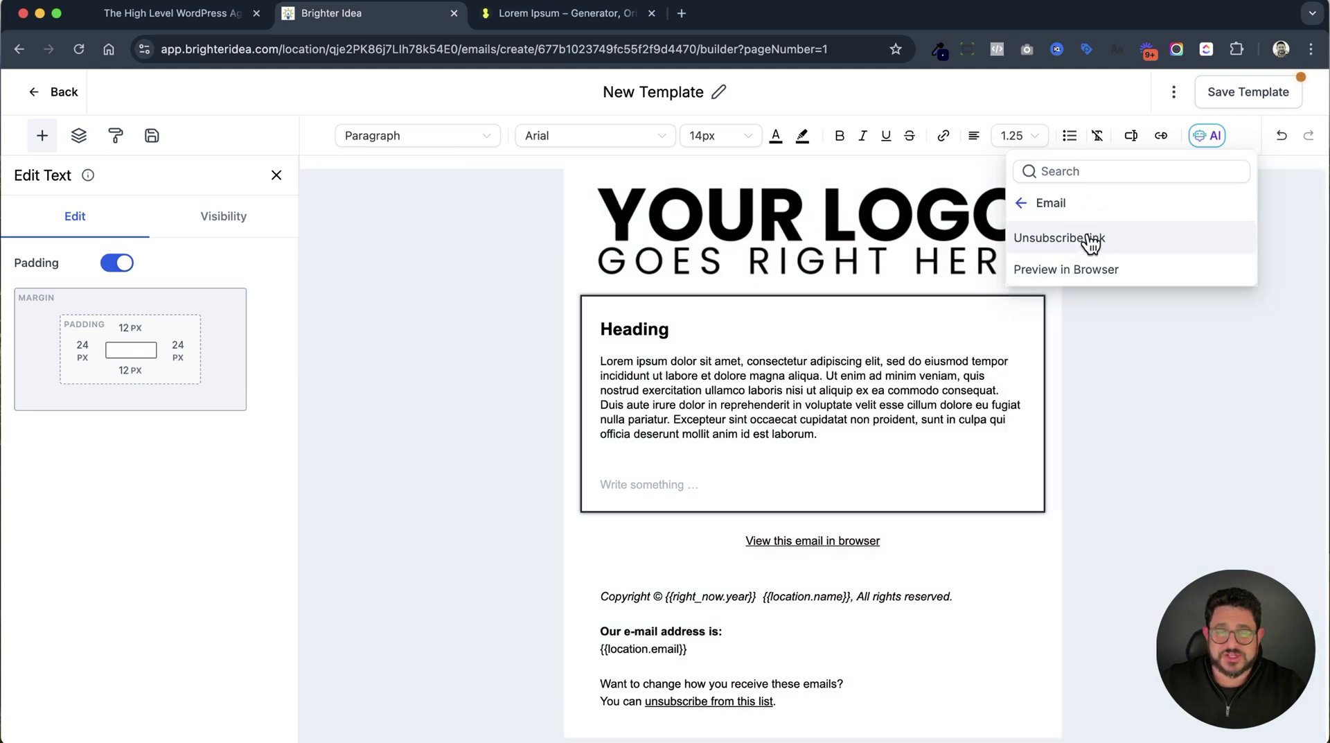
{"action": "left_click", "coordinate": [1091, 239]}
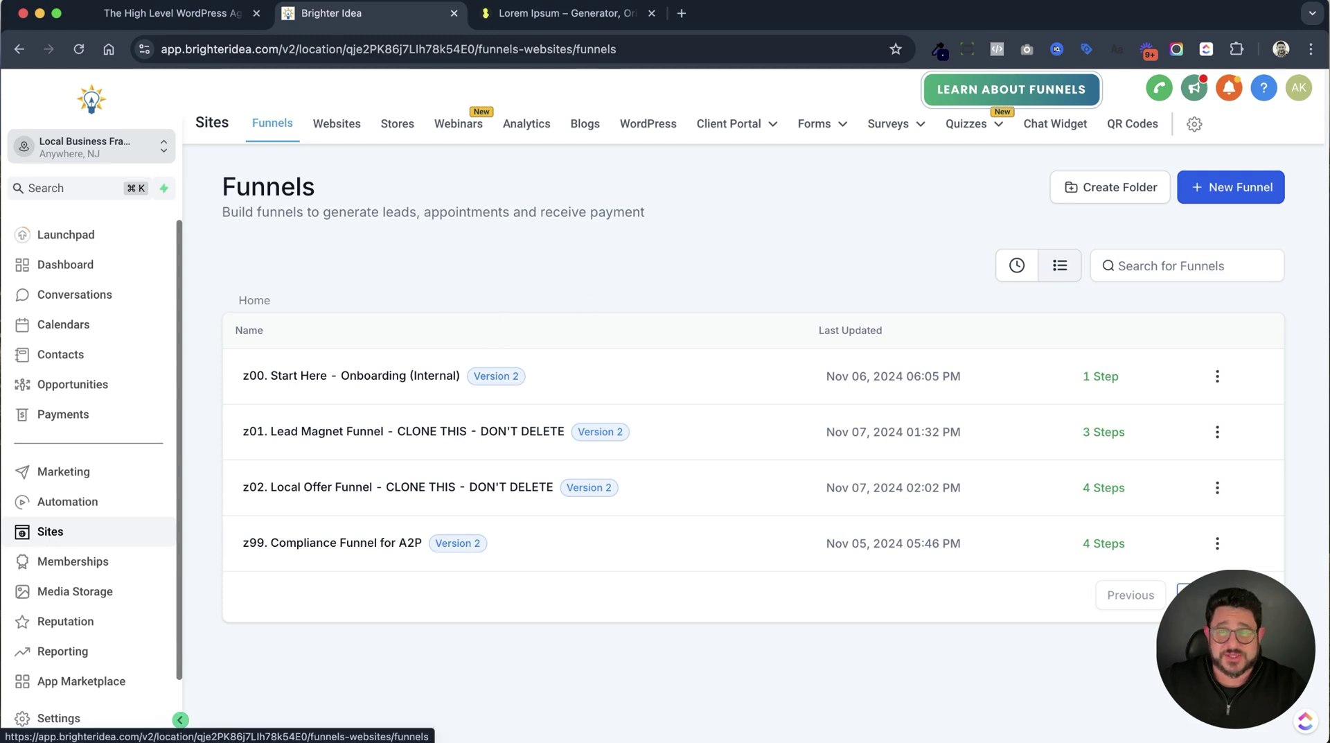
Create a new funnel from blank with the name 'Unsubscribe'.
{"action": "left_click", "coordinate": [1244, 195]}
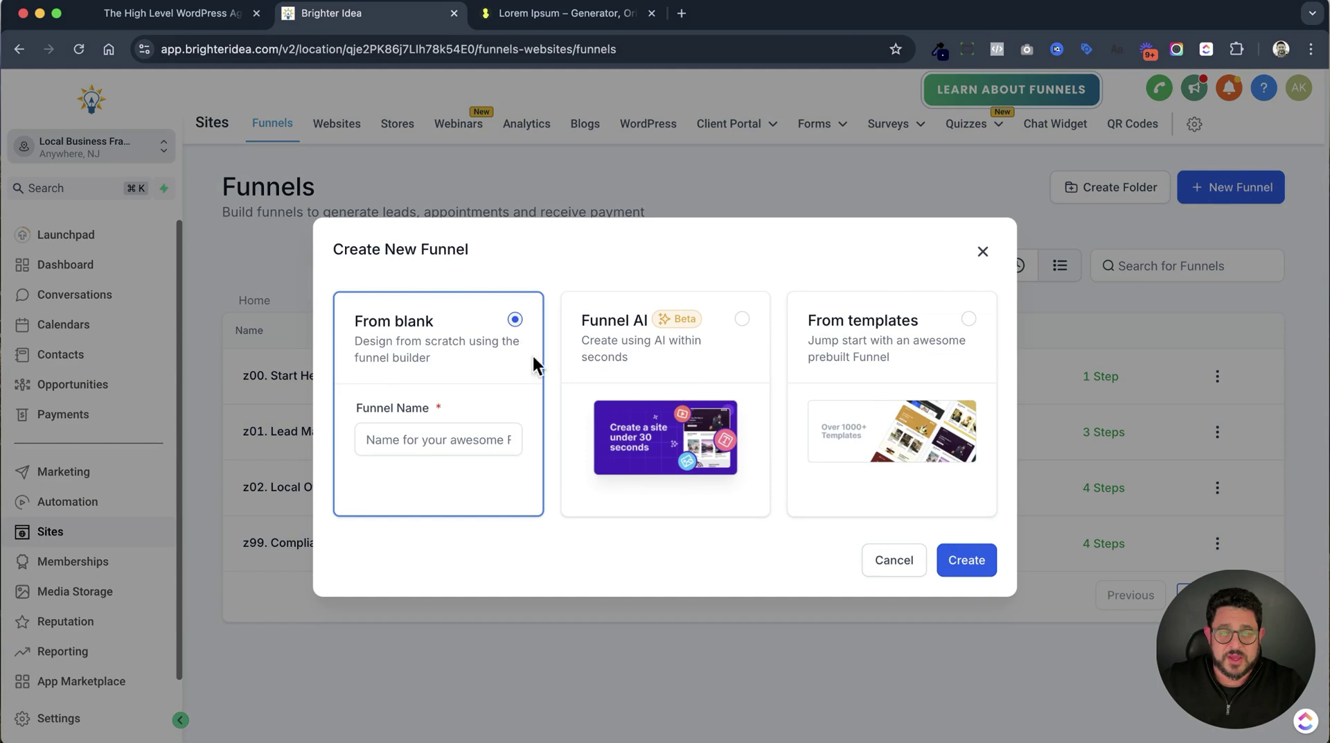
{"action": "left_click", "coordinate": [435, 439]}
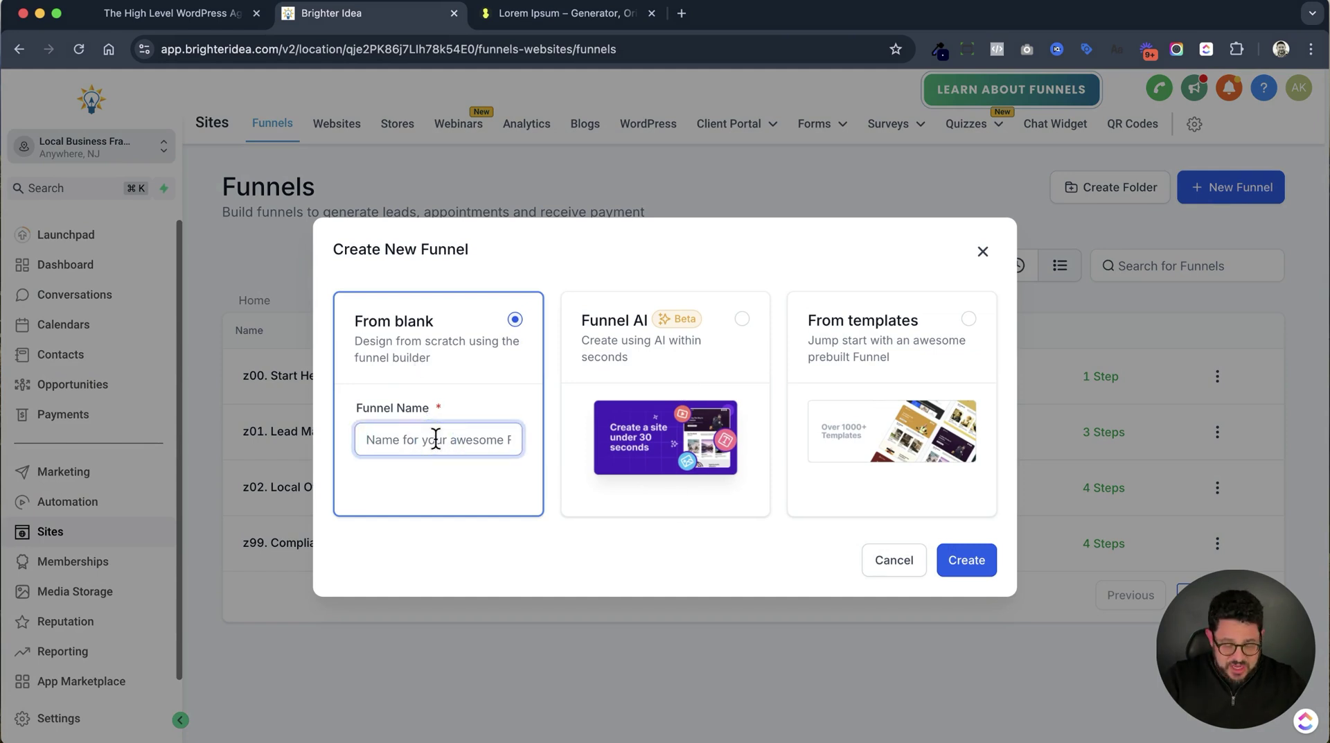
{"action": "type", "text": "Unsubscribe"}
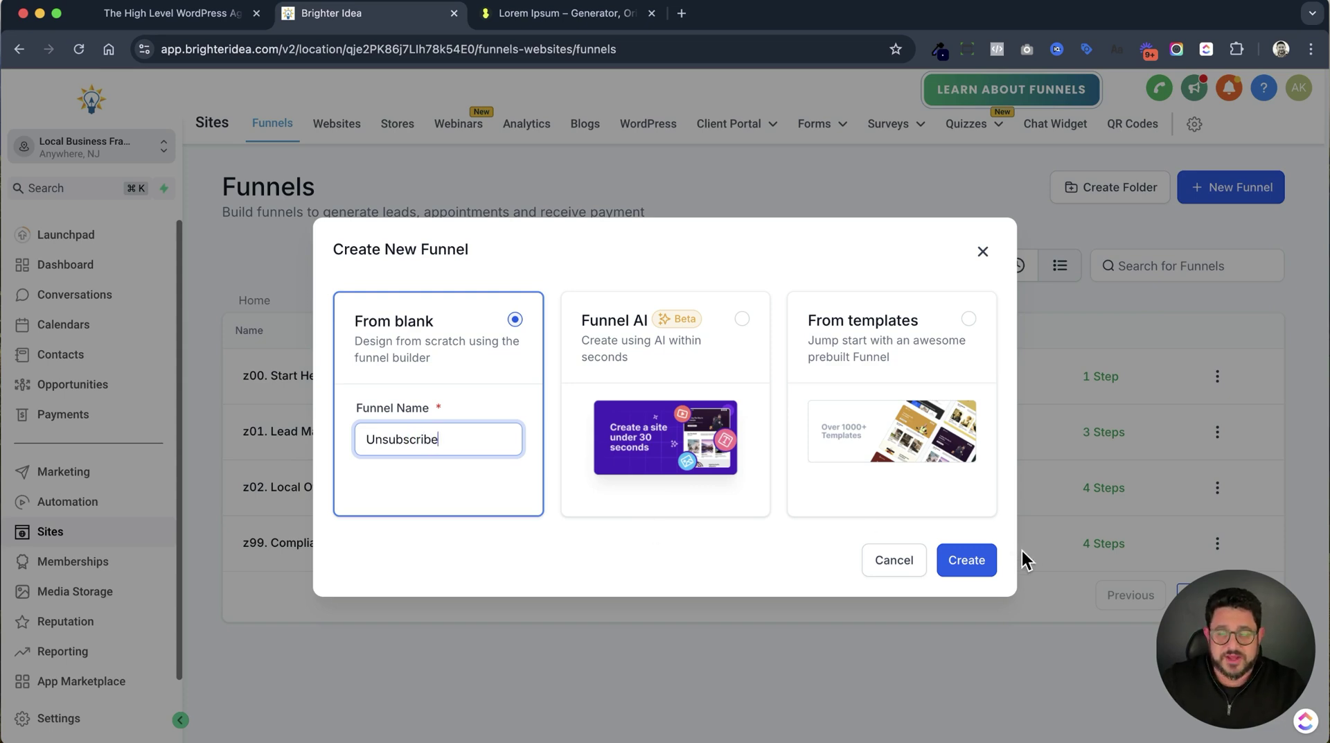
{"action": "left_click", "coordinate": [958, 560]}
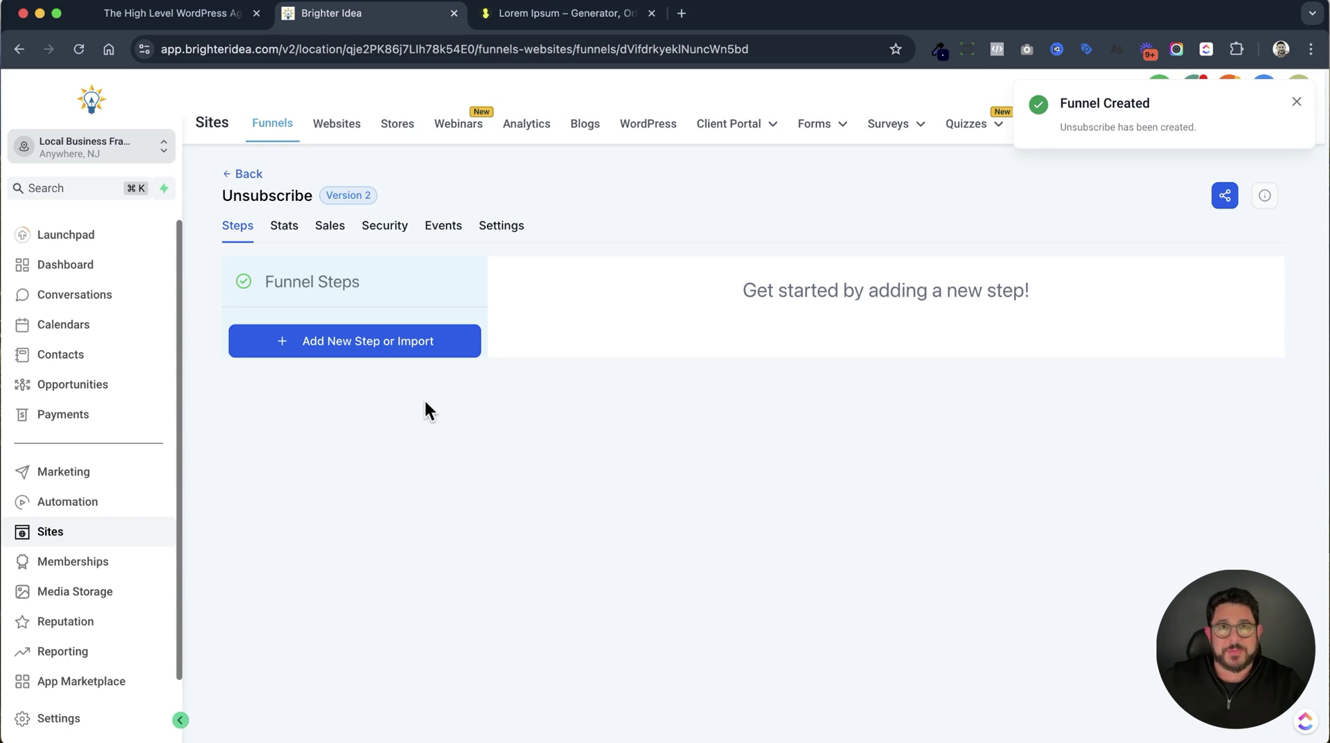
{"action": "mouse_move", "coordinate": [817, 128]}
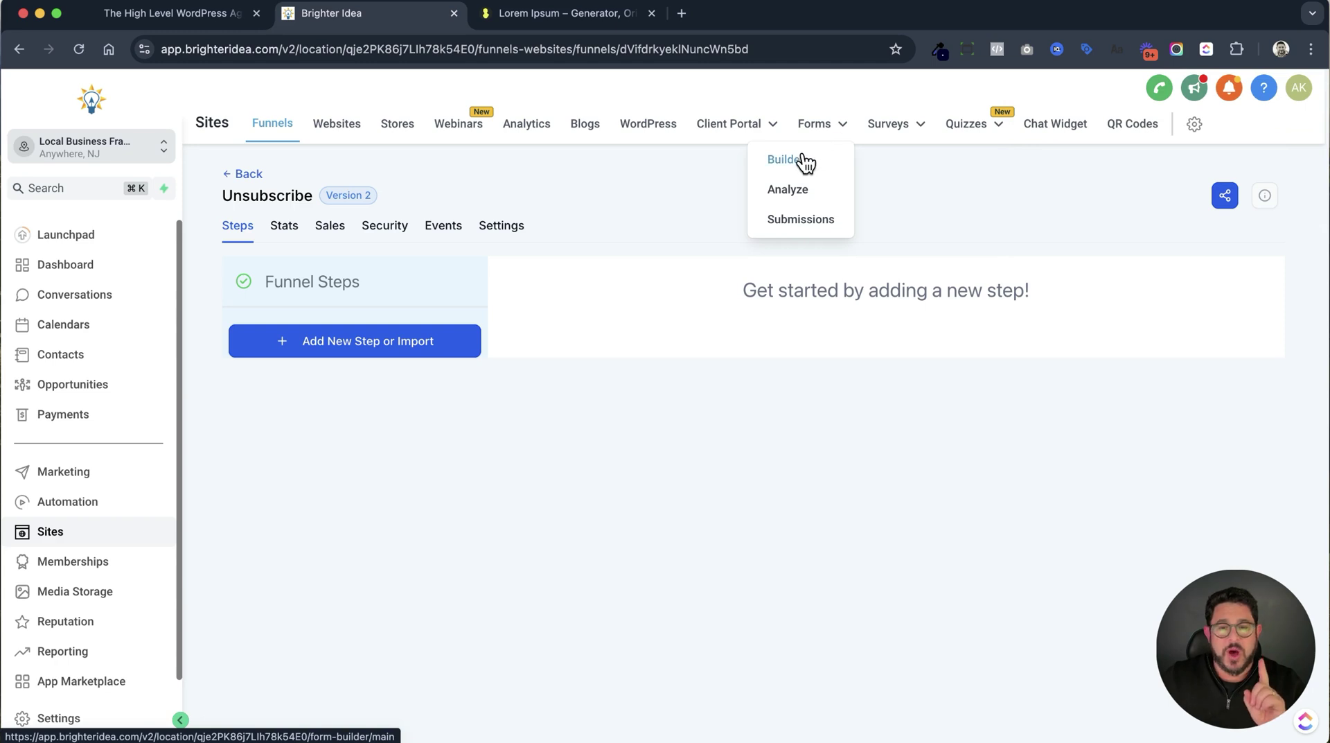
In Forms > Builder, add a new form 'Form 6' starting from scratch.
{"action": "left_click", "coordinate": [803, 162]}
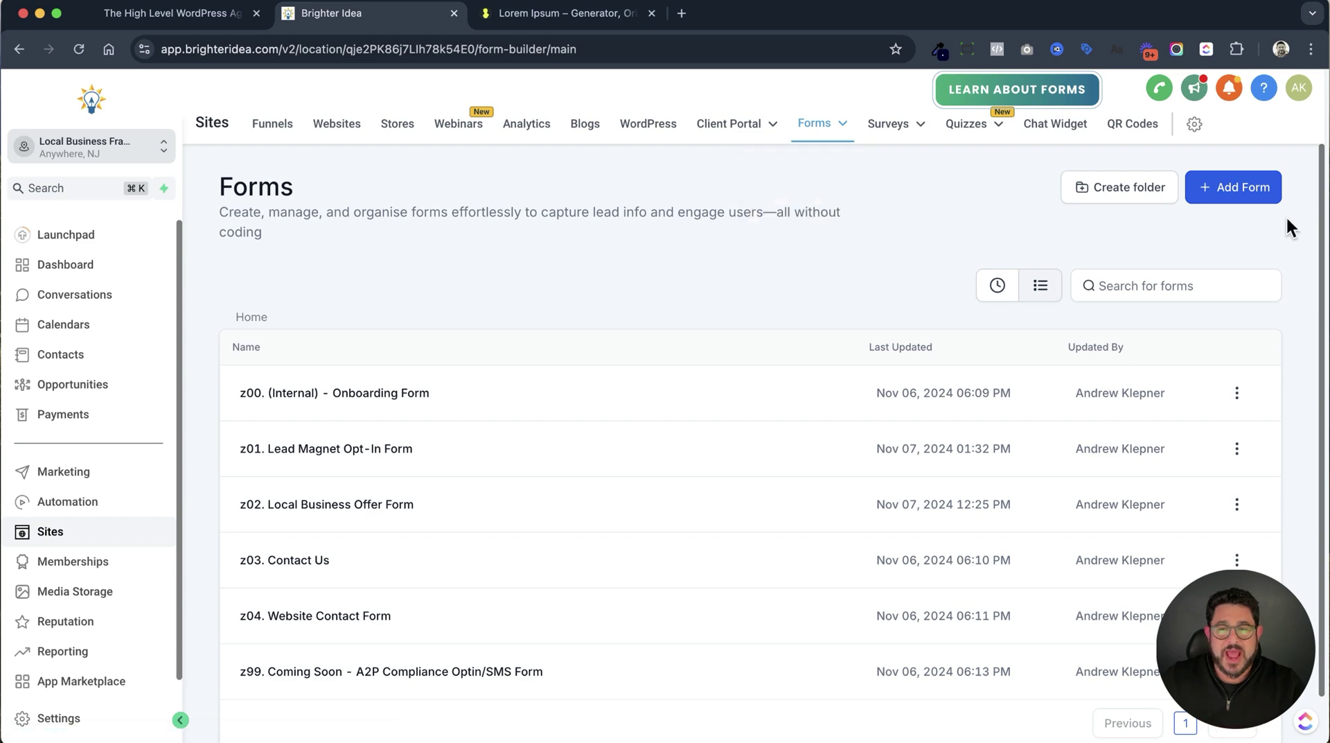
{"action": "left_click", "coordinate": [1236, 186]}
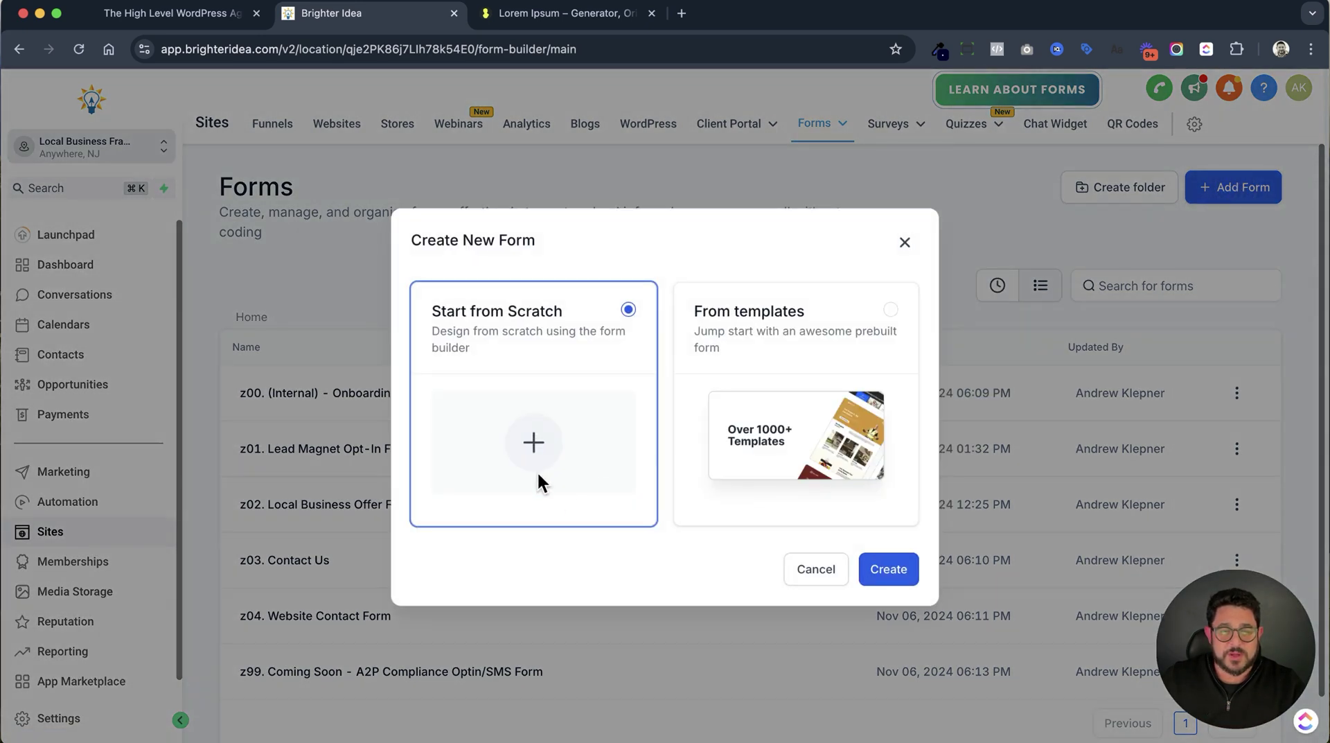
{"action": "left_click", "coordinate": [890, 568]}
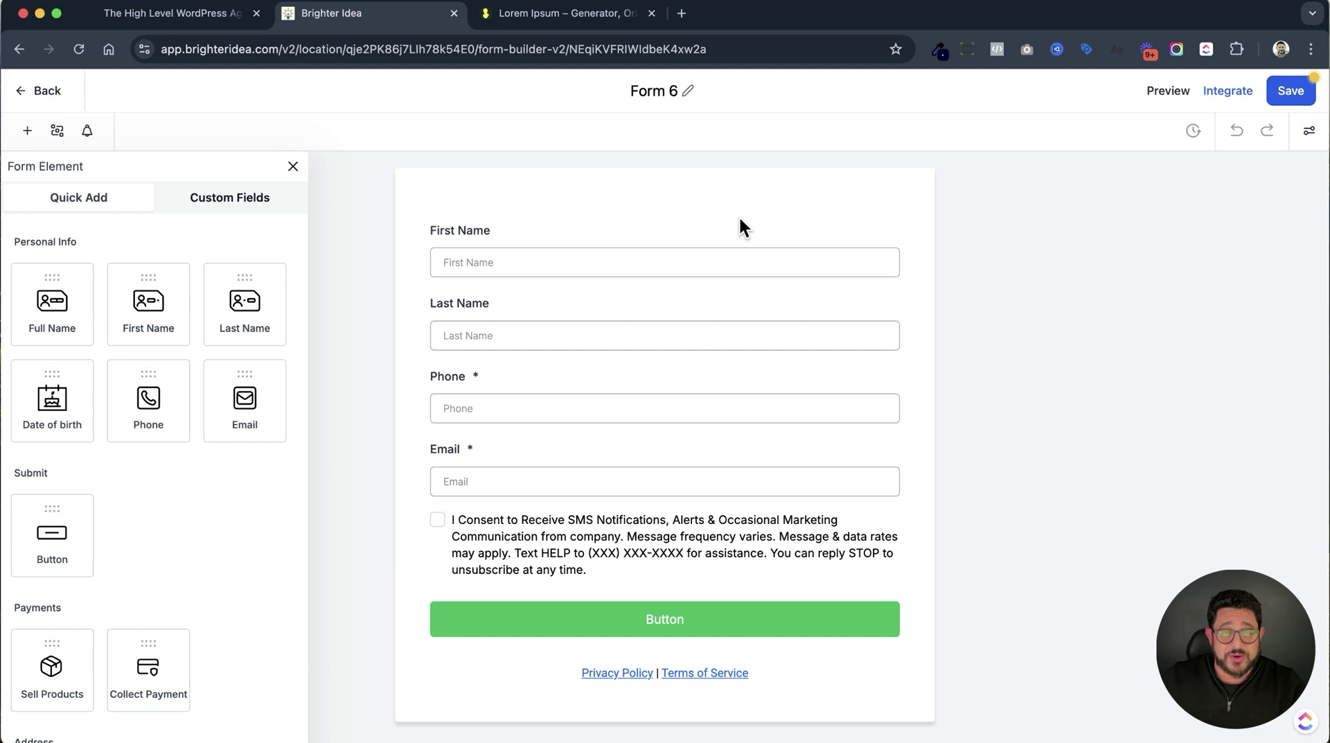
Rename Form 6 to 'Unsubscribe Form' and delete the First Name, Last Name, Phone and SMS consent elements.
{"action": "left_click", "coordinate": [670, 90]}
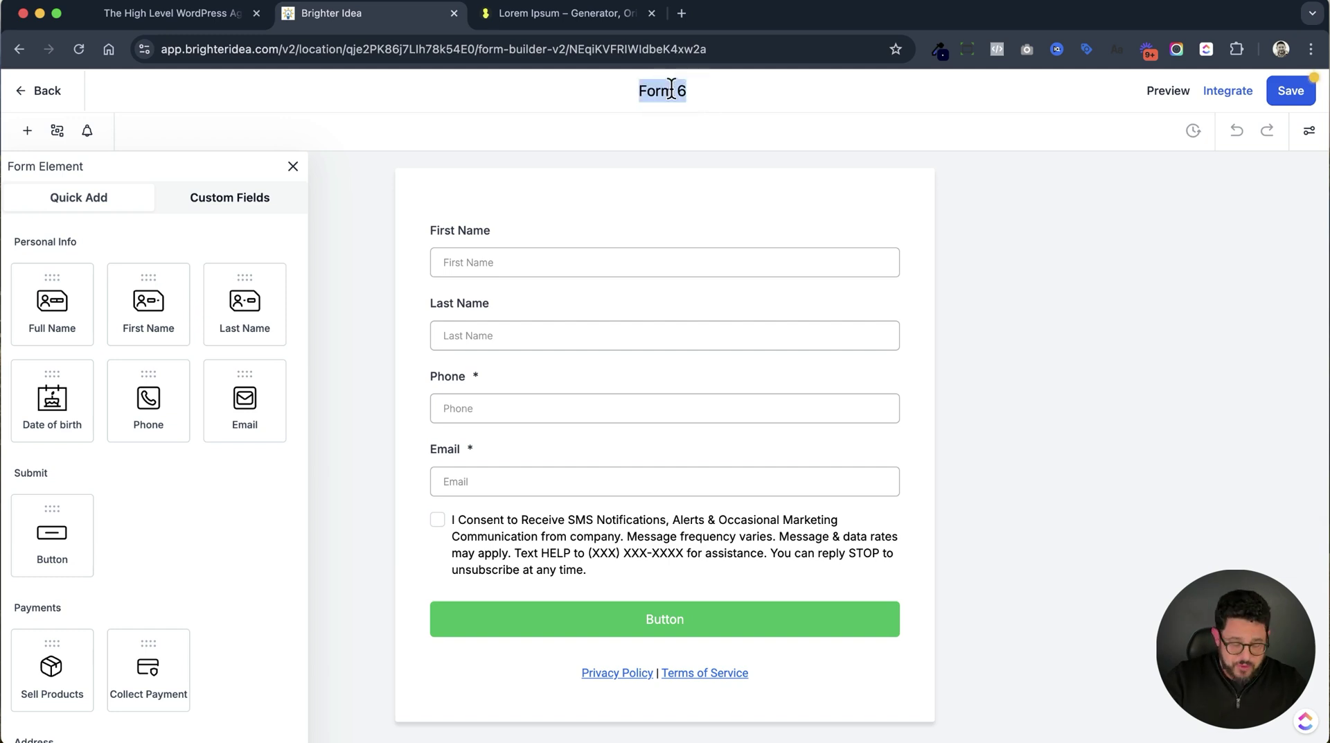
{"action": "type", "text": "Unsubscribe Form"}
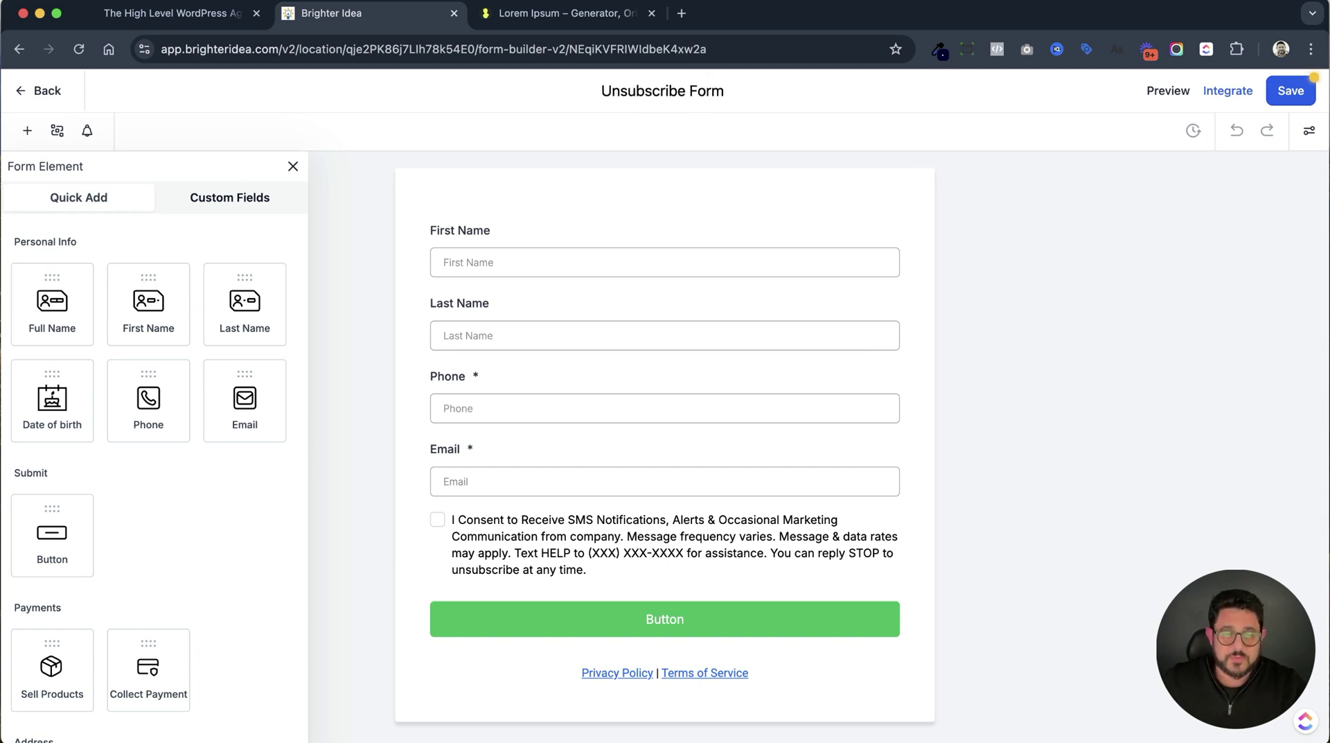
{"action": "left_click", "coordinate": [729, 221]}
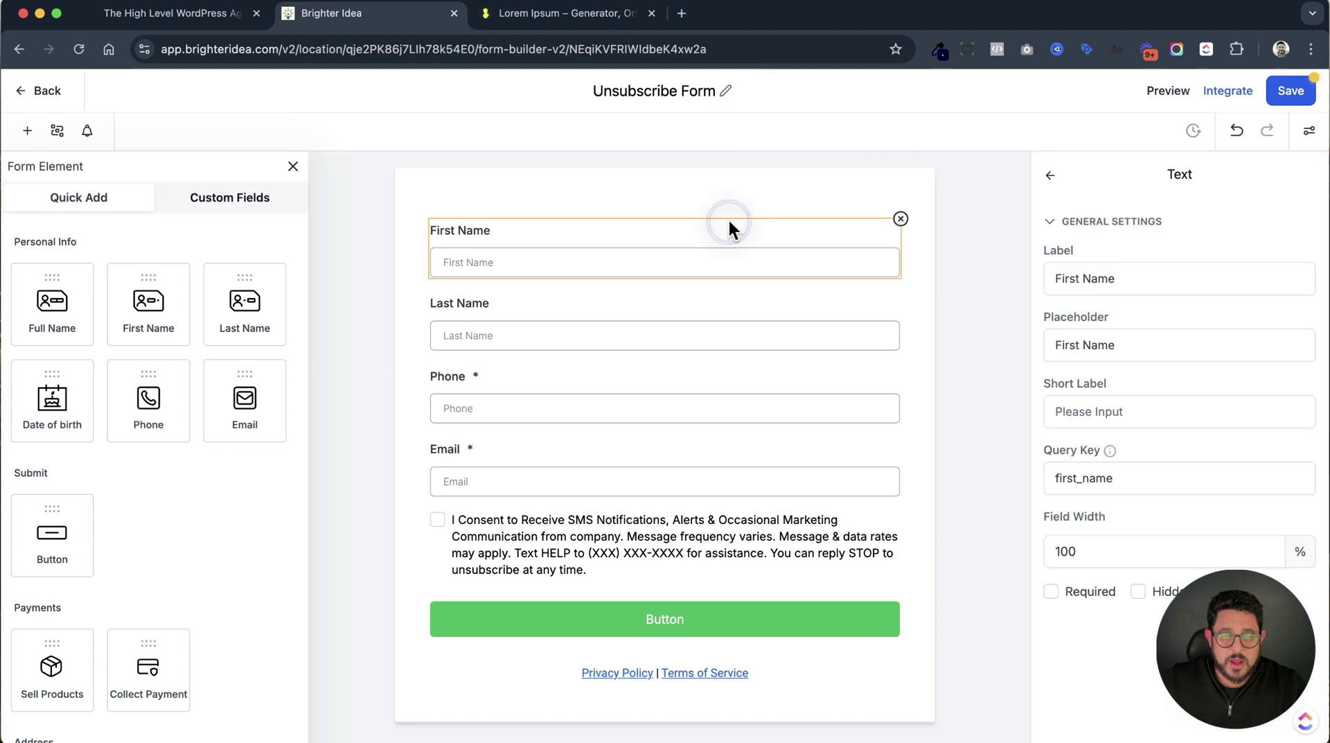
{"action": "left_click", "coordinate": [900, 217]}
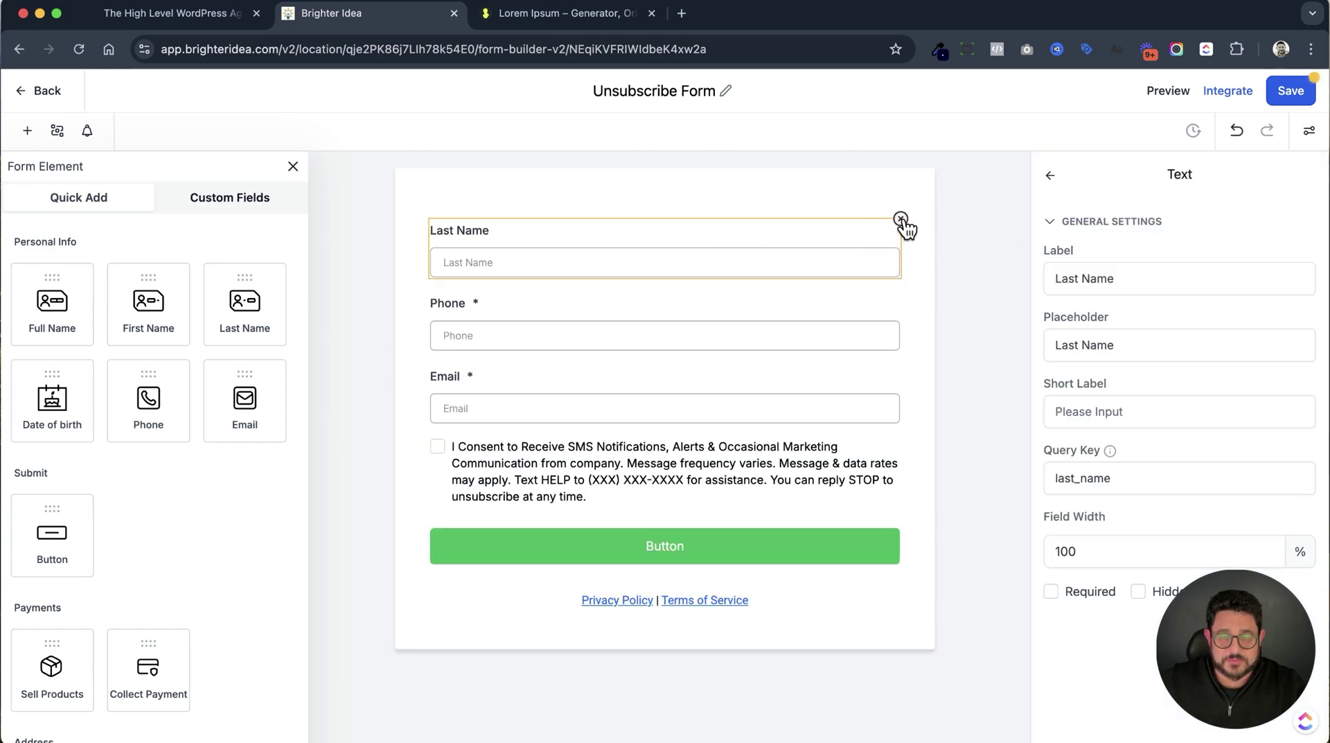
{"action": "left_click", "coordinate": [901, 220]}
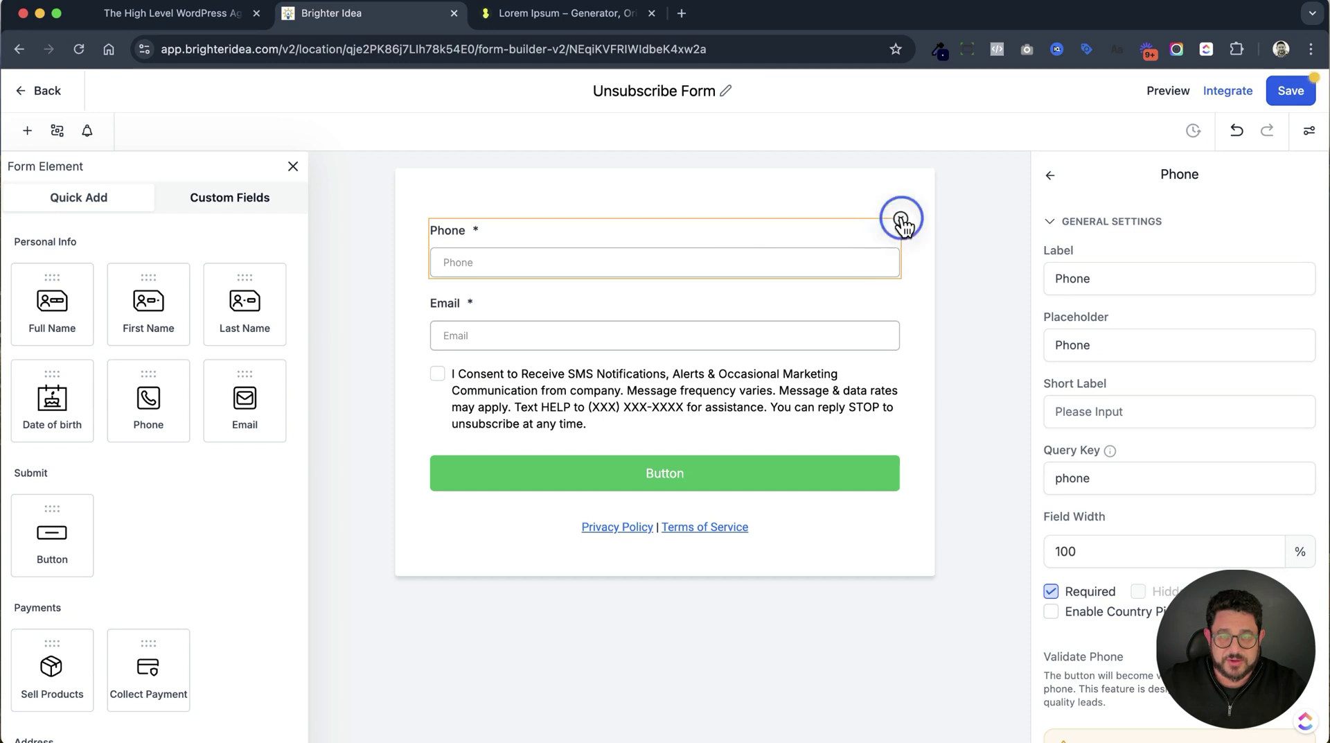
{"action": "left_click", "coordinate": [900, 222]}
{"action": "left_click", "coordinate": [869, 313]}
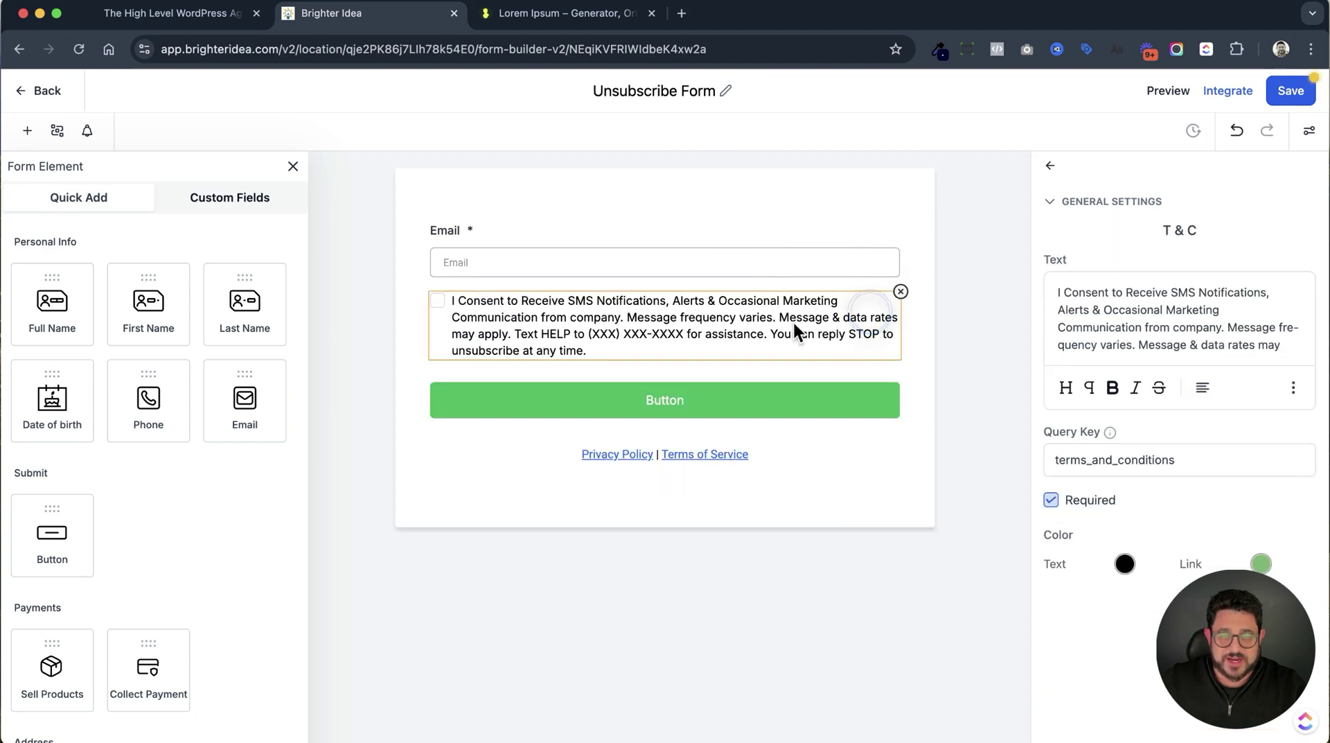
{"action": "left_click", "coordinate": [901, 292]}
{"action": "left_click", "coordinate": [879, 372]}
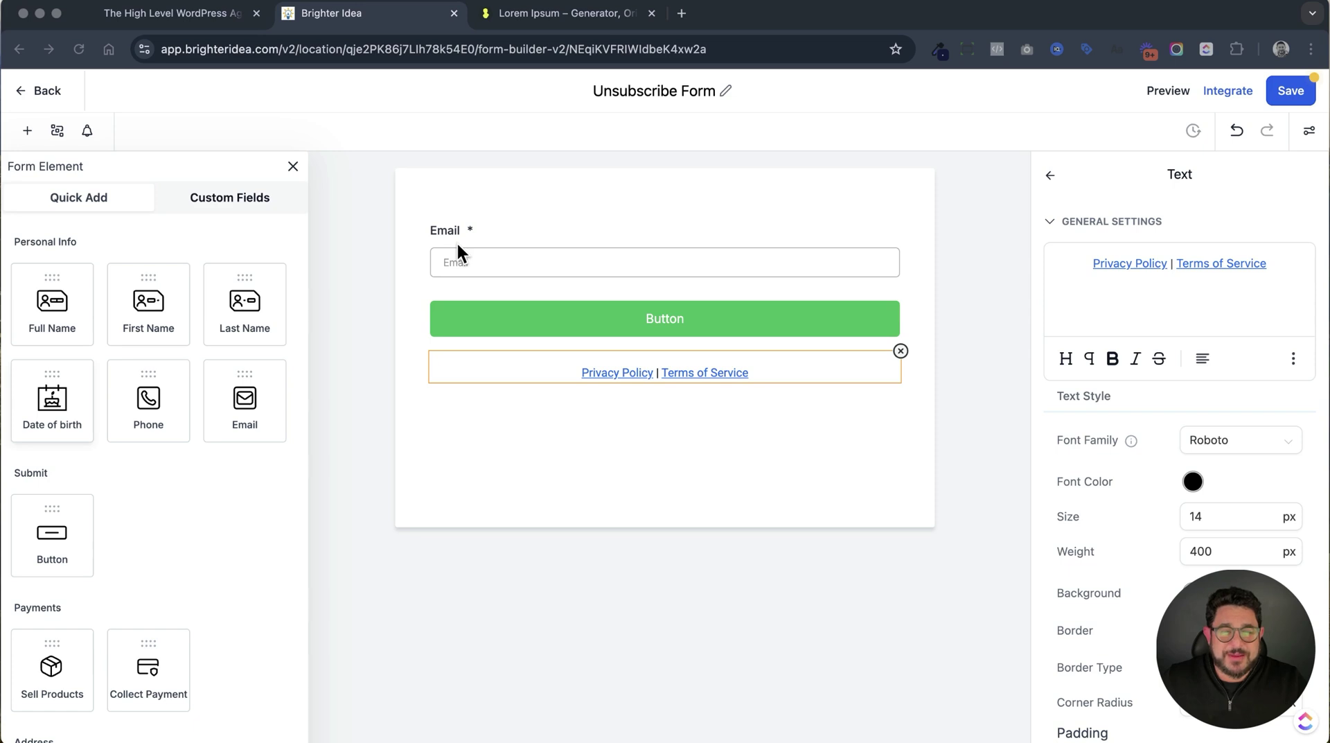
Add Full Name above Email, relabel the button 'Unsubscribe', save, and return to the Forms list.
{"action": "left_click", "coordinate": [547, 256]}
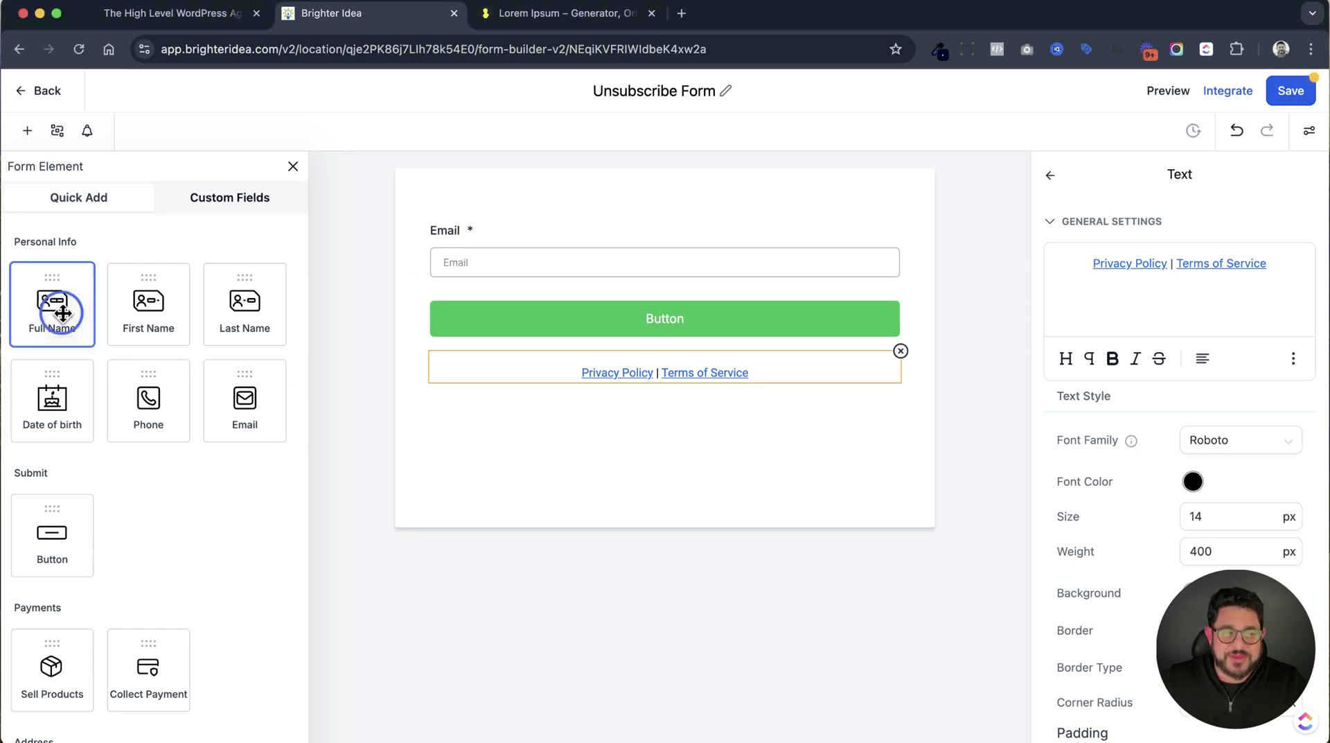
{"action": "left_click_drag", "start_coordinate": [53, 299], "coordinate": [529, 226]}
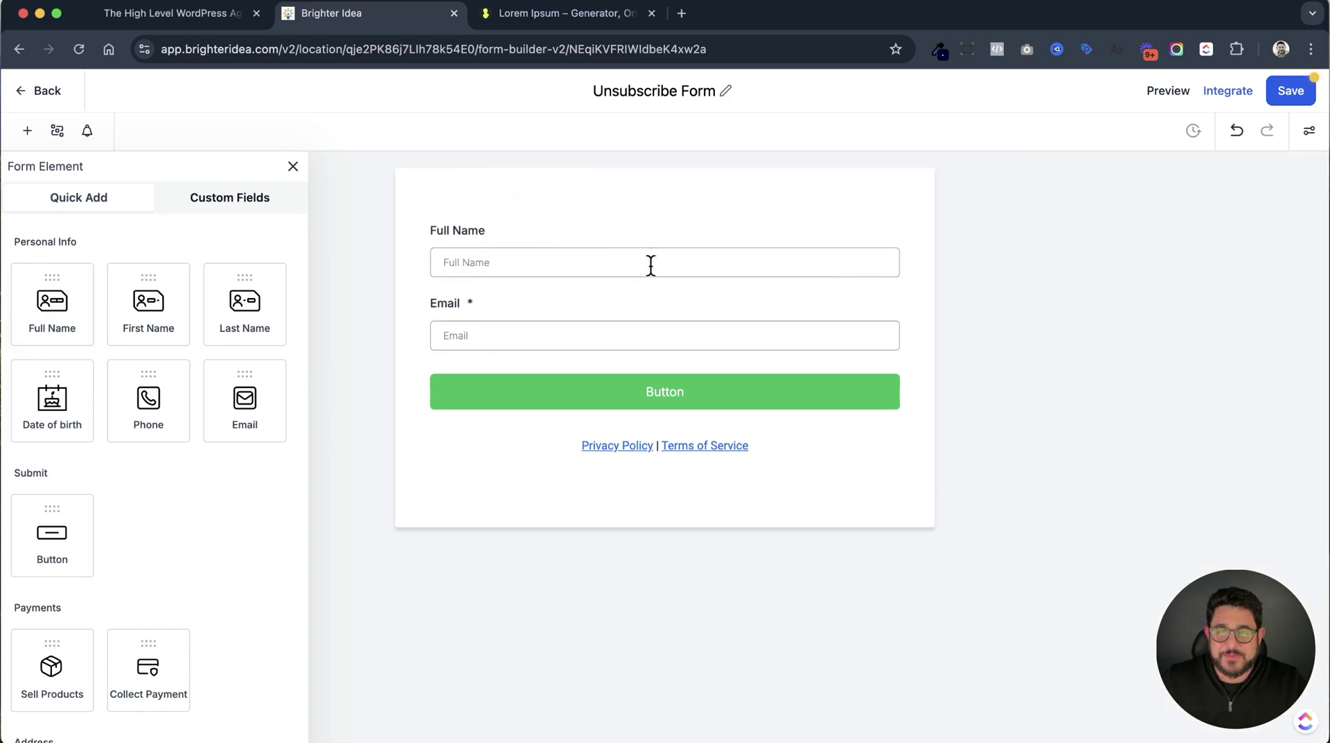
{"action": "left_click", "coordinate": [662, 409]}
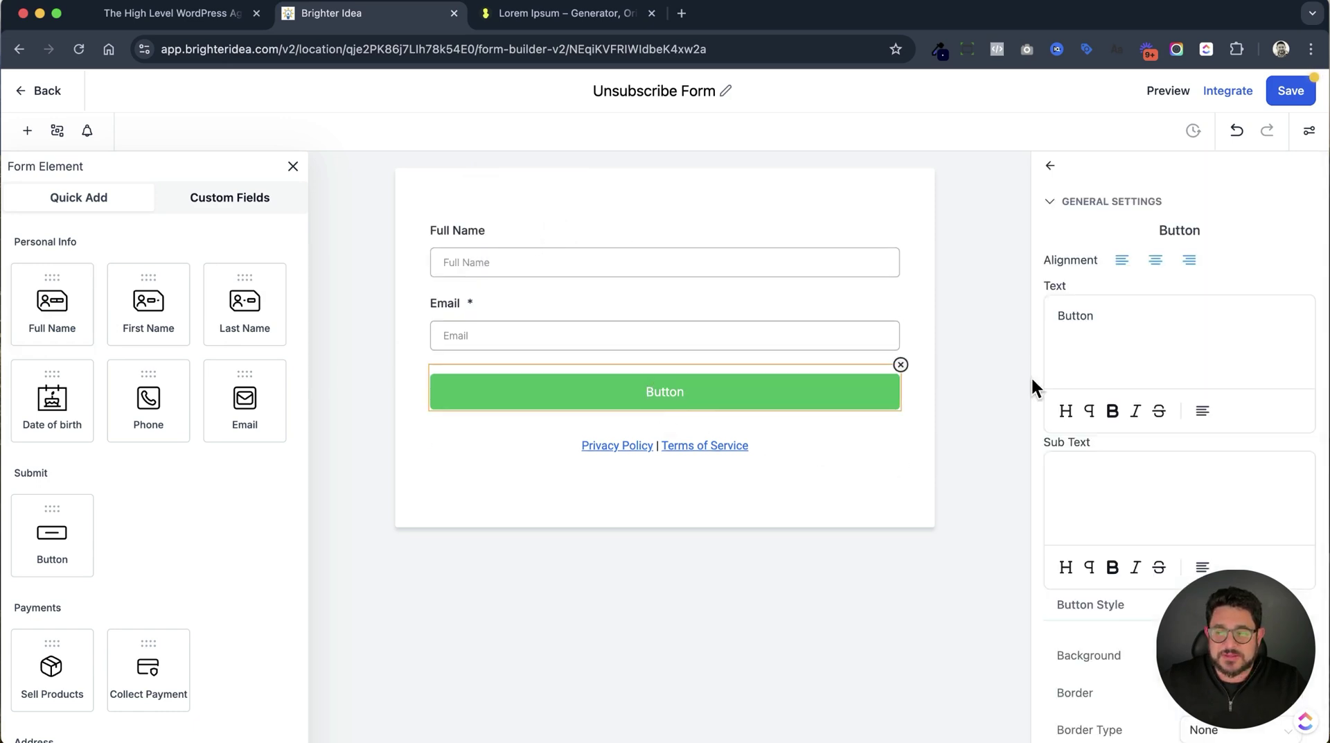
{"action": "double_click", "coordinate": [1084, 315]}
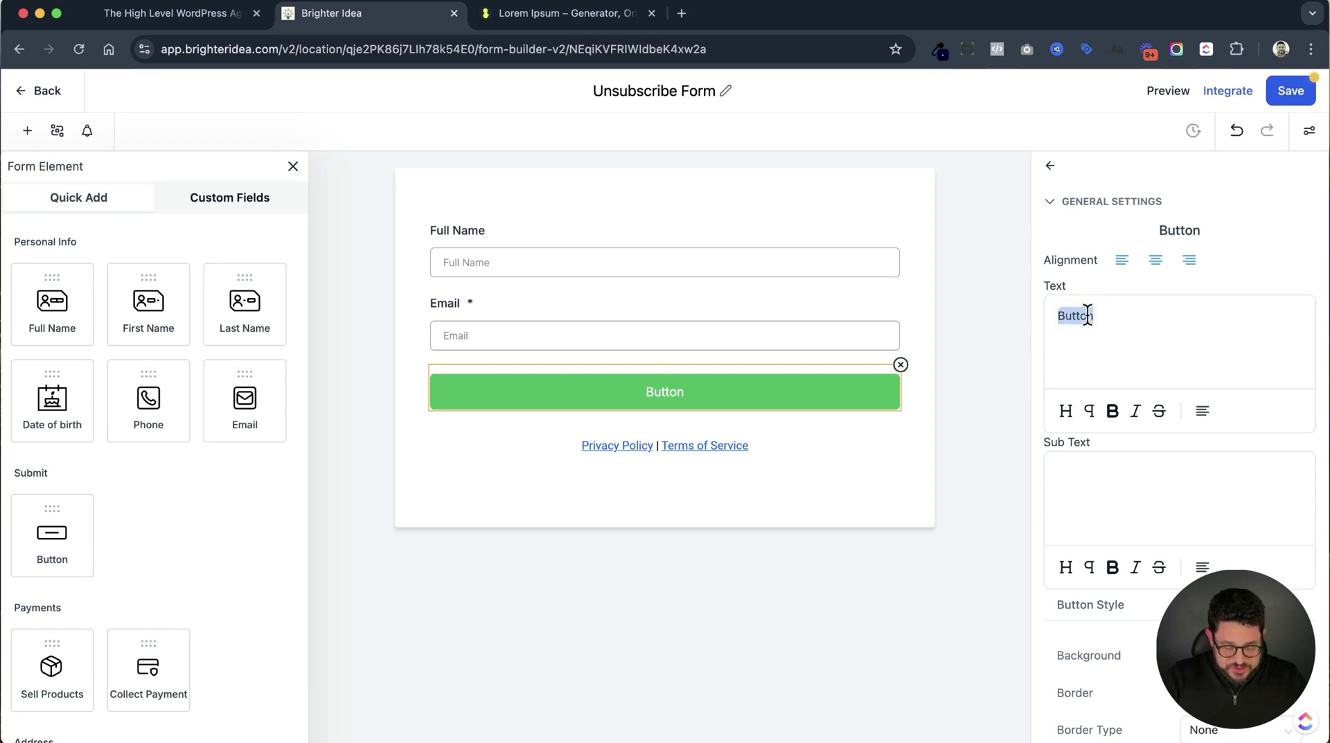
{"action": "type", "text": "Unsubscribe"}
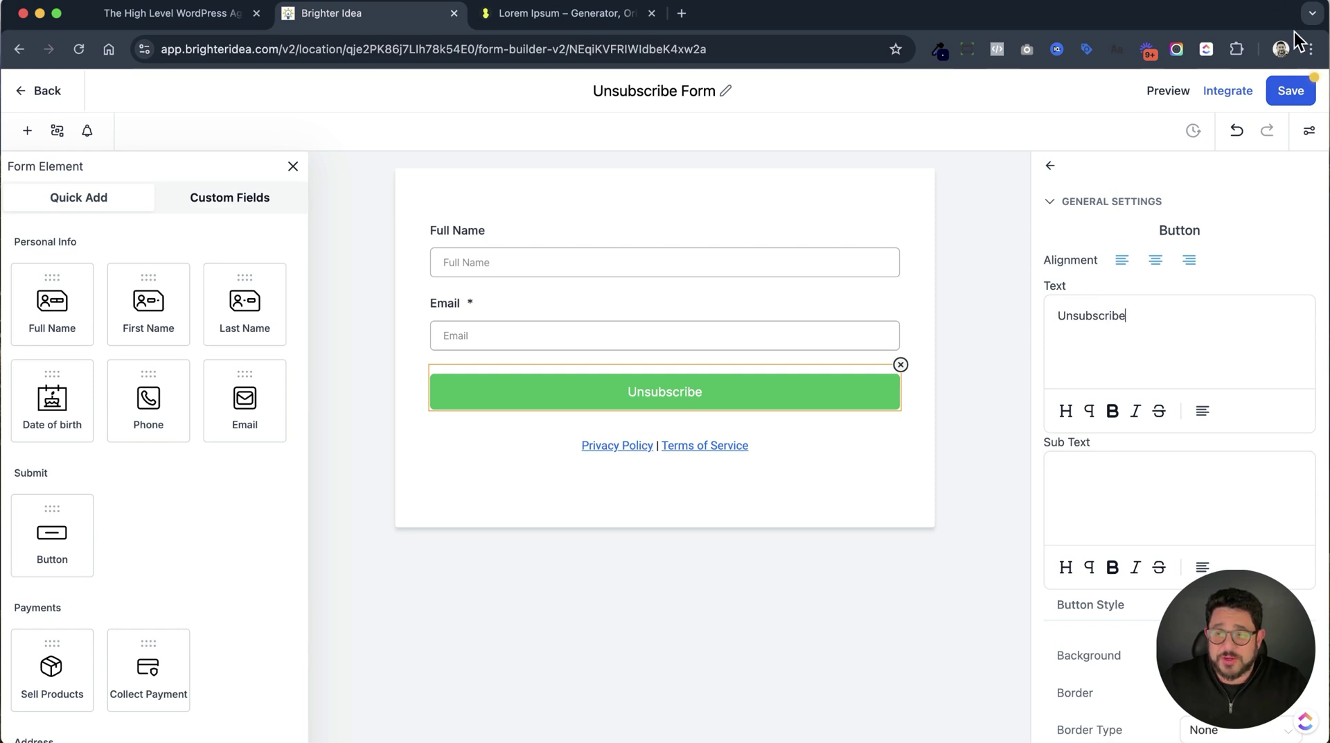
{"action": "left_click", "coordinate": [1293, 93]}
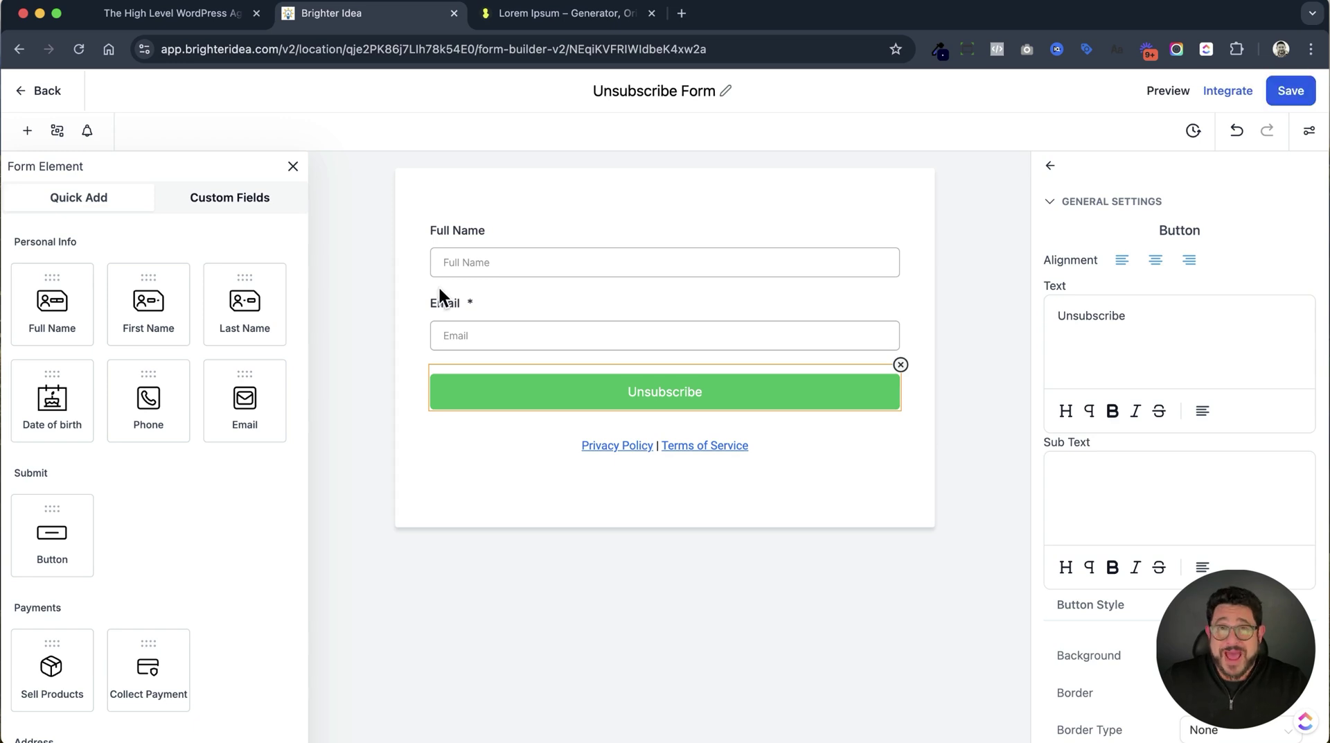
{"action": "left_click", "coordinate": [46, 94]}
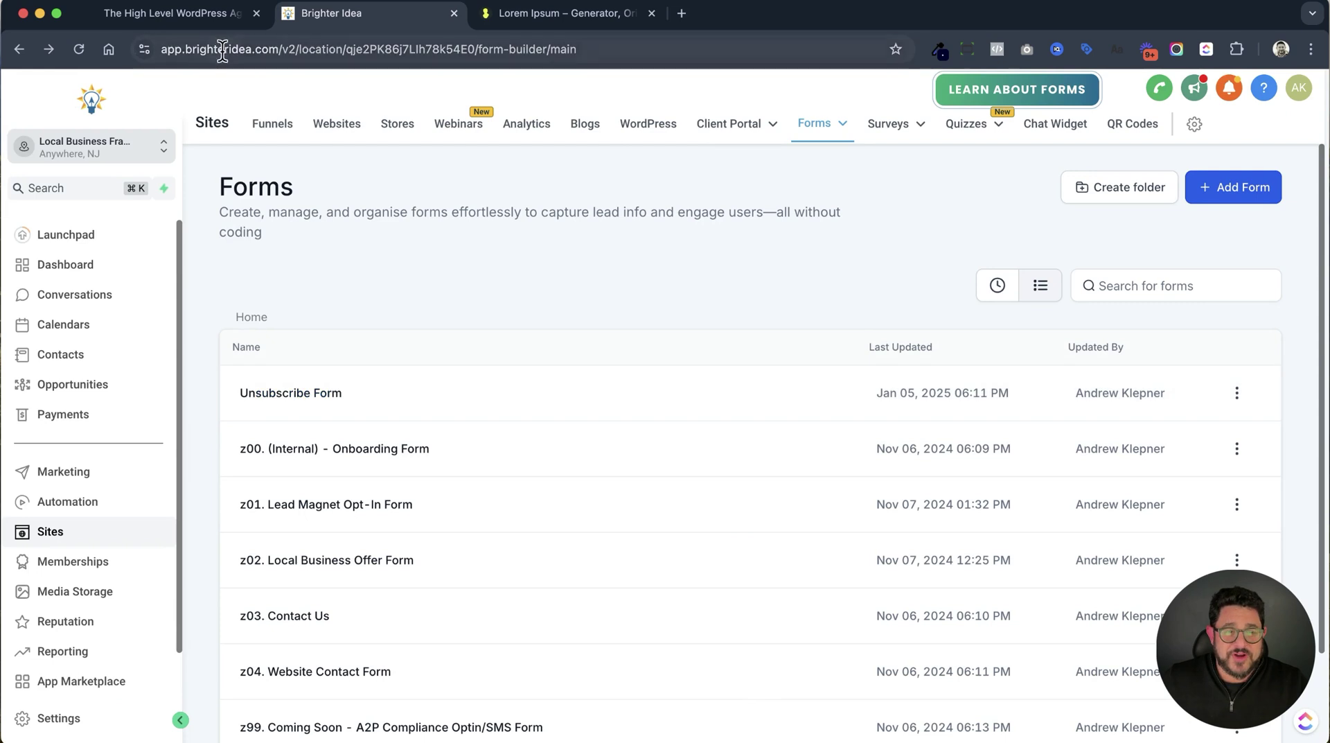
Open the Unsubscribe funnel from the funnels list and begin adding a new step.
{"action": "left_click", "coordinate": [273, 124]}
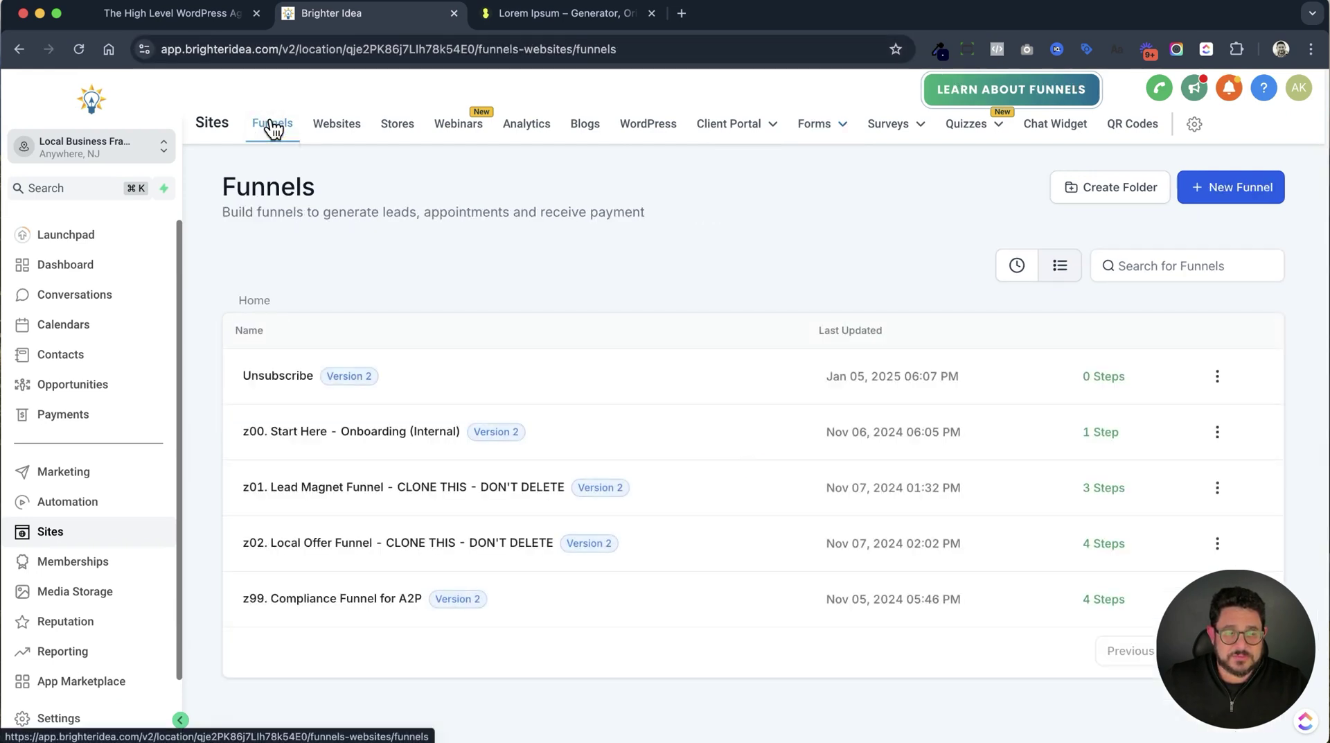
{"action": "left_click", "coordinate": [296, 374]}
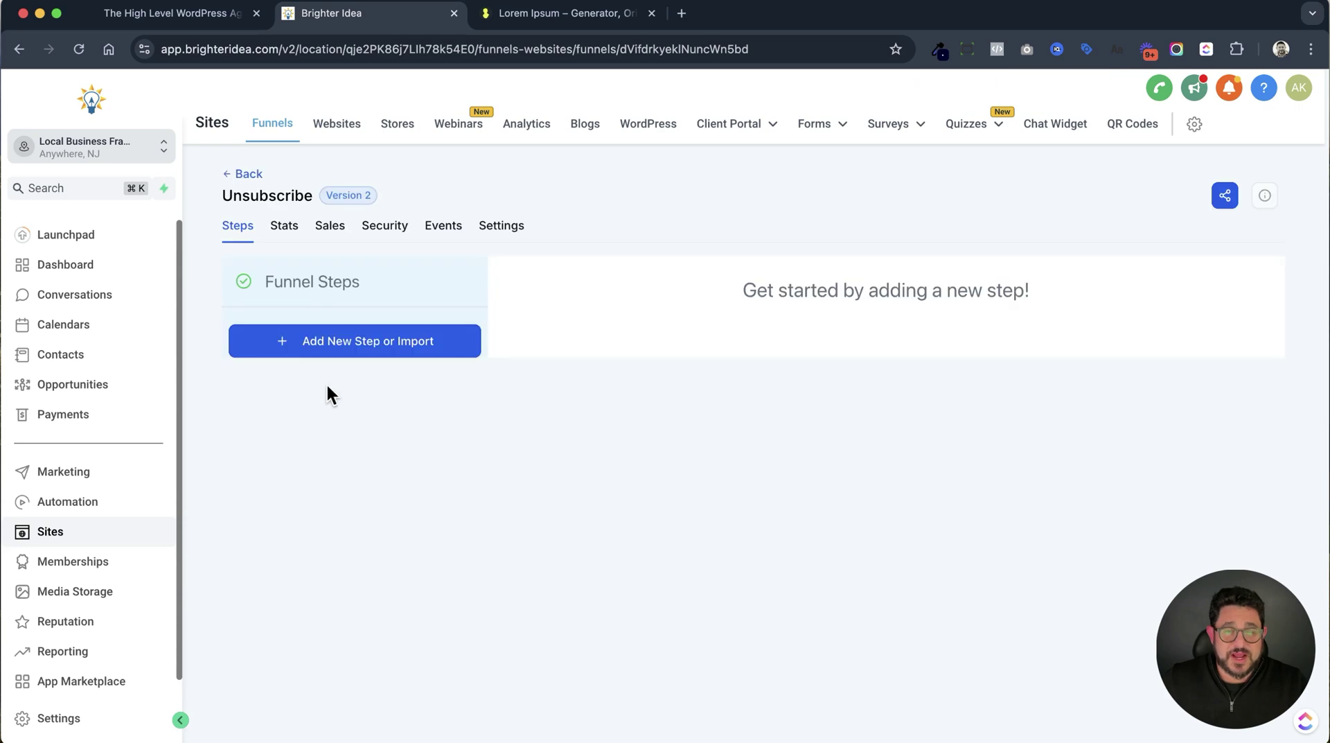
{"action": "left_click", "coordinate": [361, 350]}
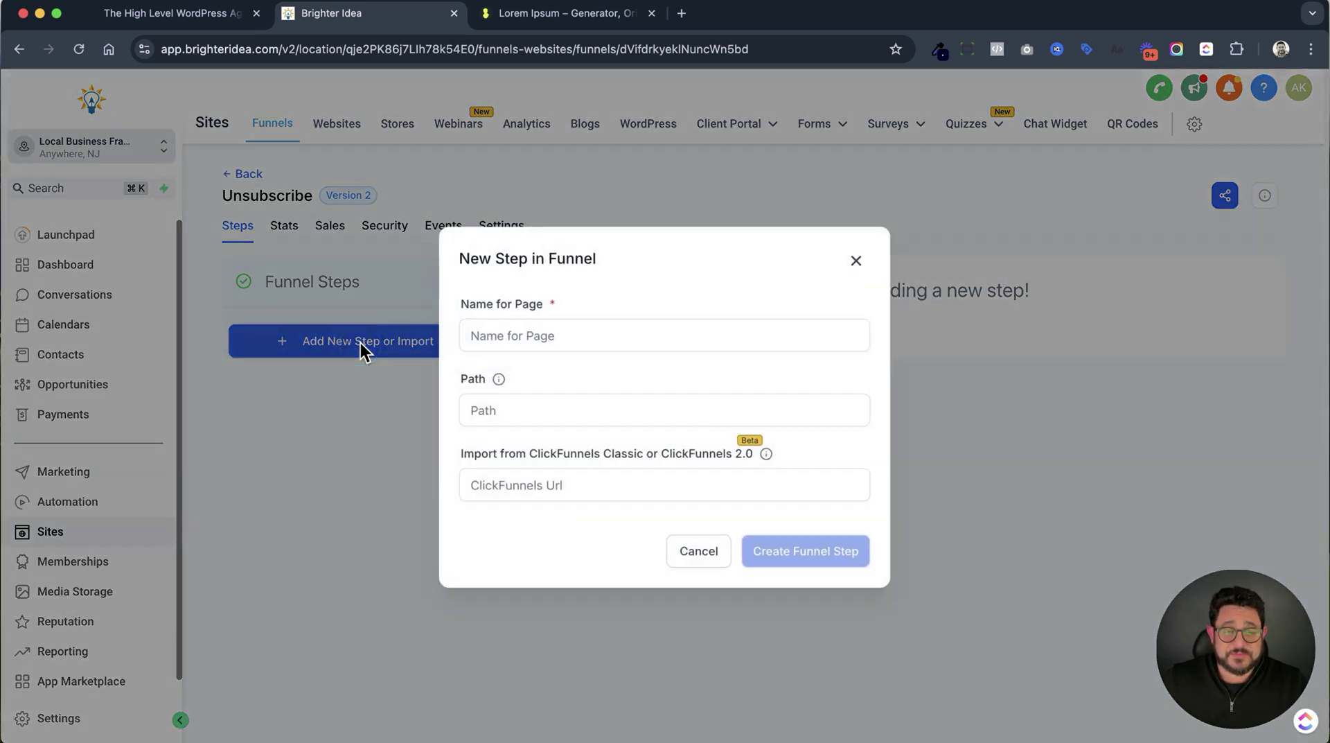
Name the new step 'Unsubscribe', give it the path /unsubscribe, and create it.
{"action": "left_click", "coordinate": [554, 335]}
{"action": "type", "text": "Unsubscribe"}
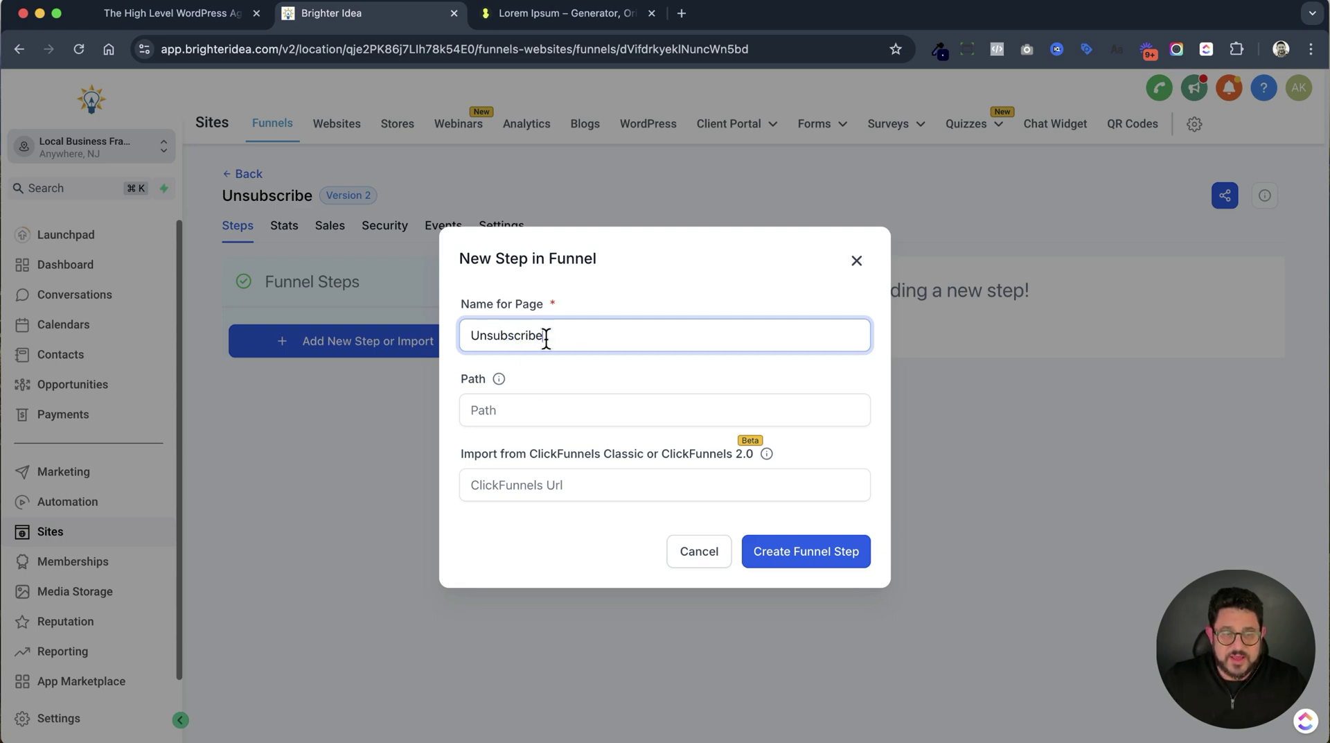
{"action": "double_click", "coordinate": [543, 336]}
{"action": "key", "text": "super+c"}
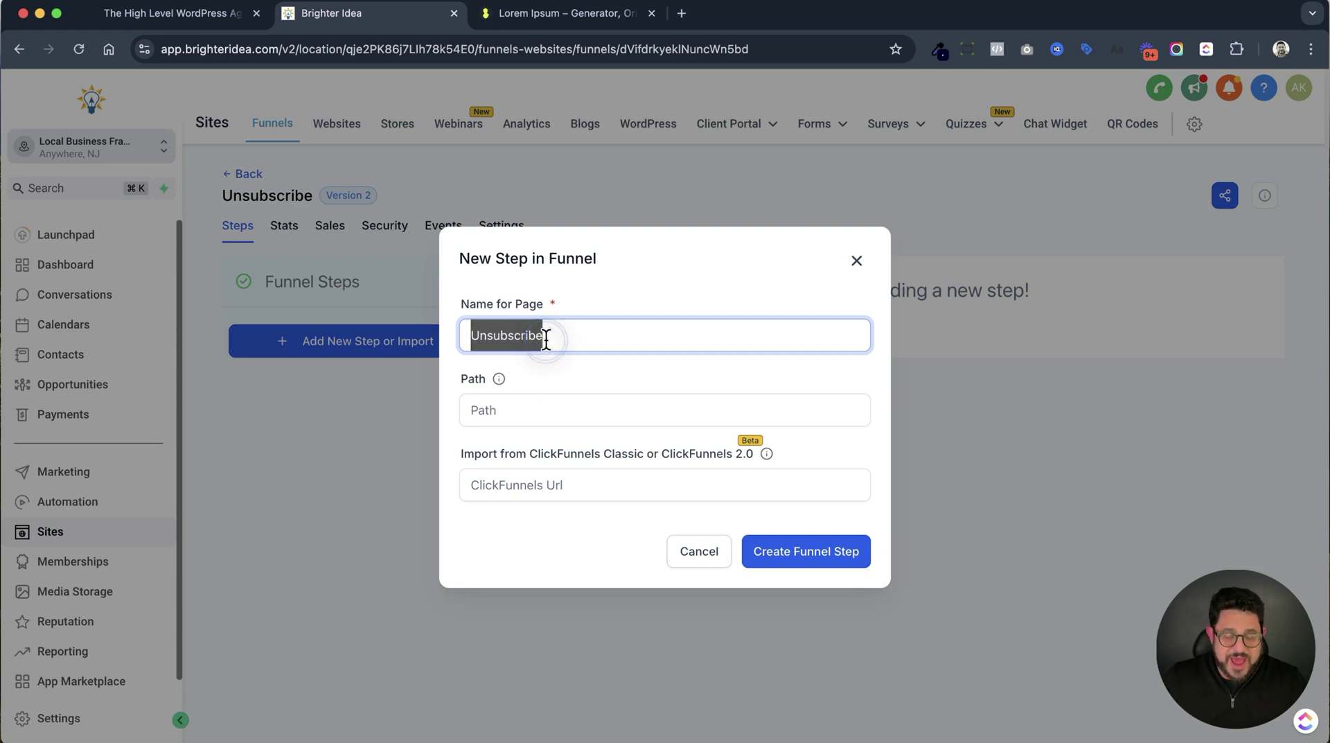
{"action": "left_click", "coordinate": [569, 404]}
{"action": "key", "text": "super+v"}
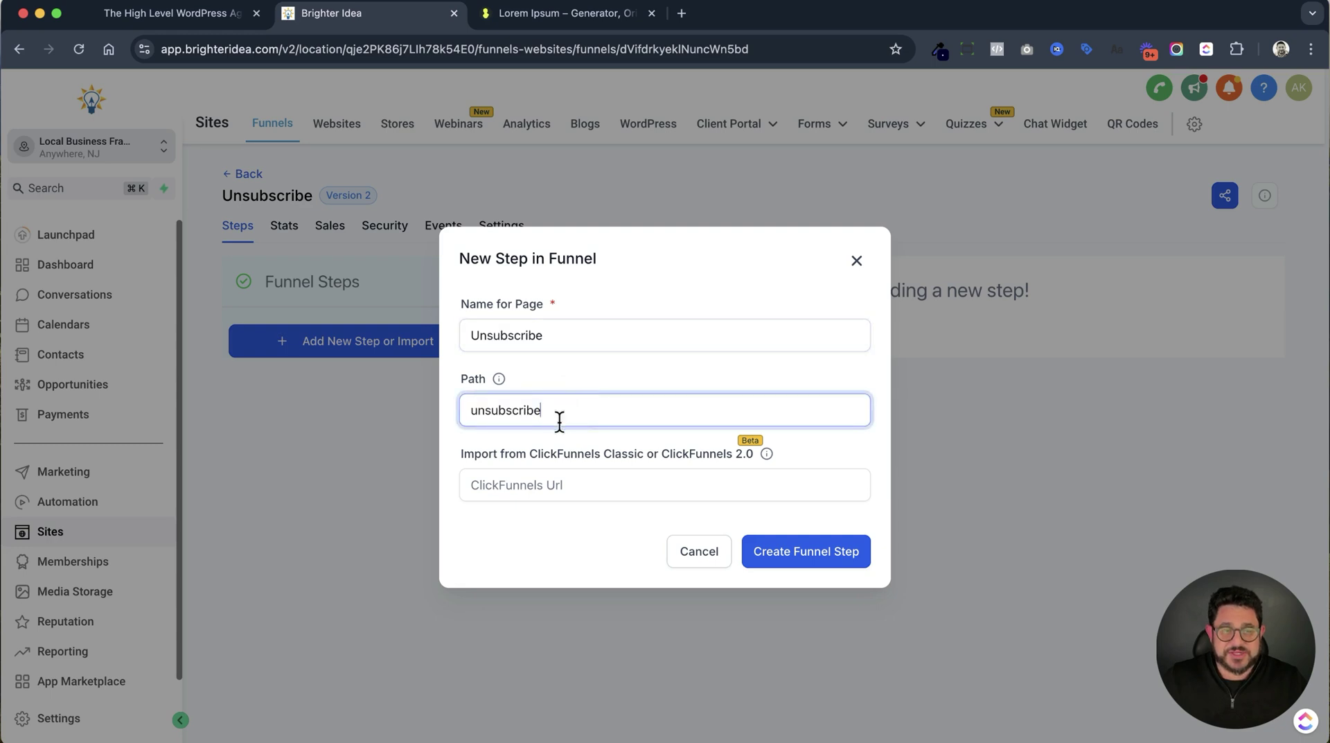
{"action": "left_click", "coordinate": [473, 410]}
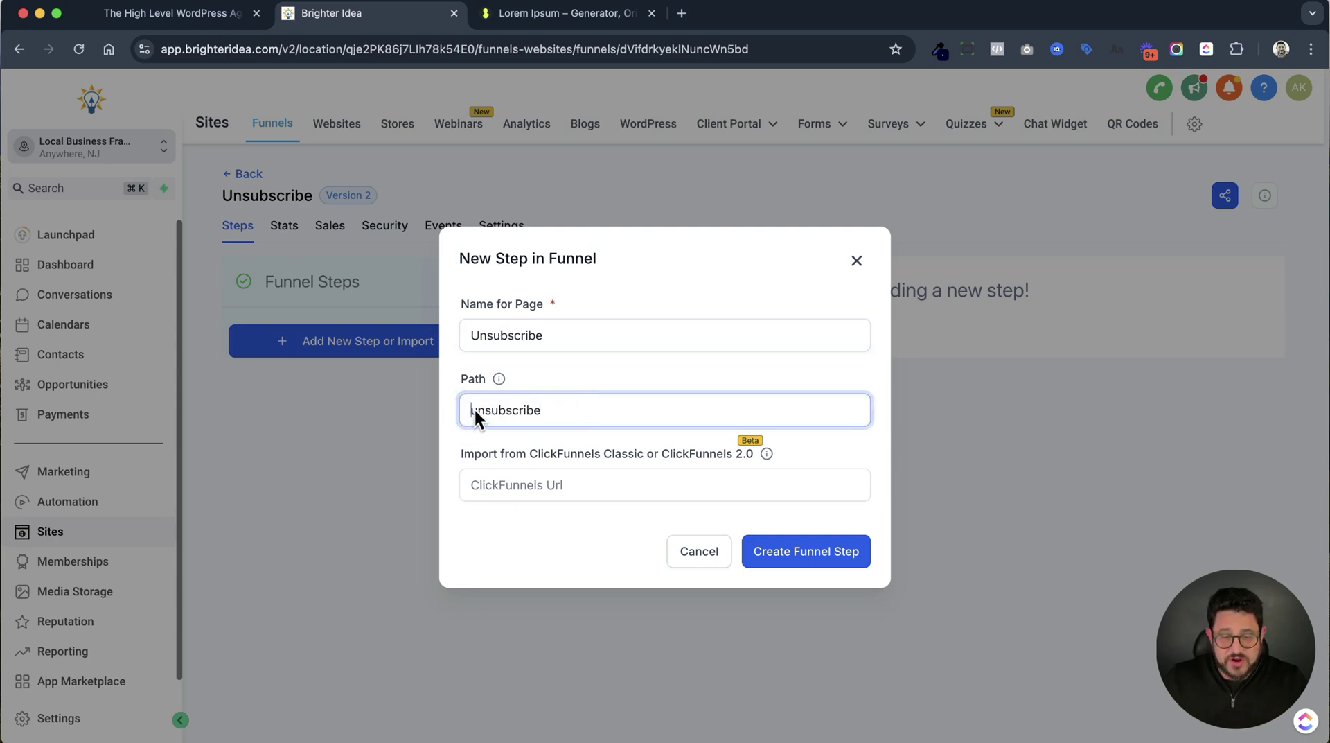
{"action": "type", "text": "/"}
{"action": "left_click", "coordinate": [823, 564]}
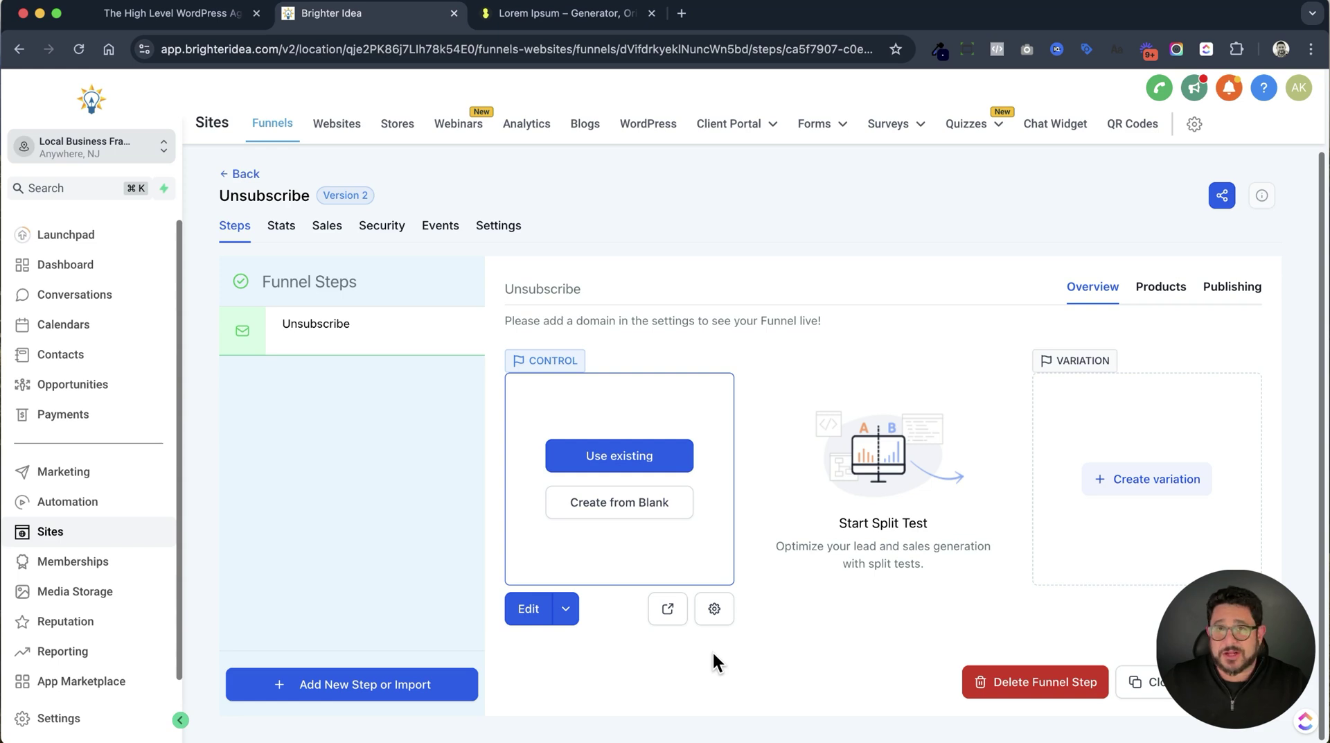
Start the page from blank with a full-width section holding a one-column row.
{"action": "left_click", "coordinate": [621, 513]}
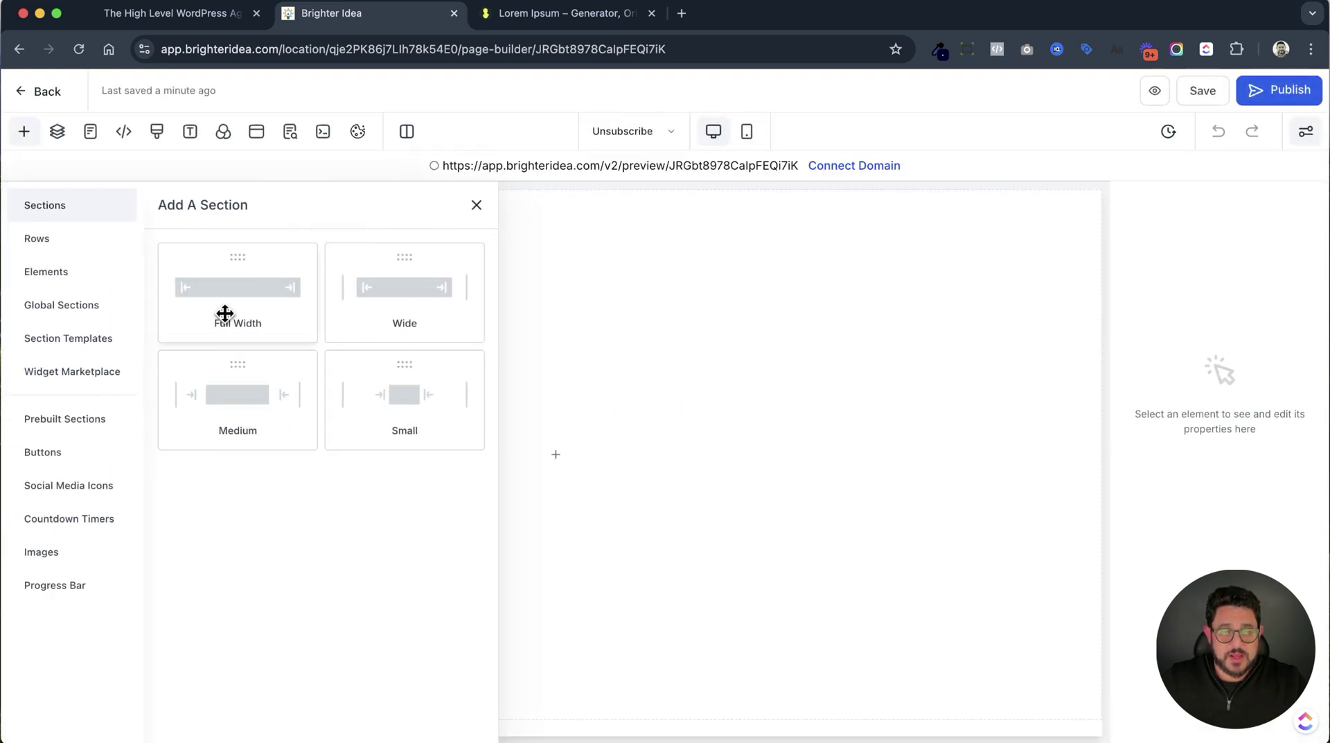
{"action": "left_click_drag", "start_coordinate": [226, 311], "coordinate": [625, 287]}
{"action": "left_click", "coordinate": [532, 244]}
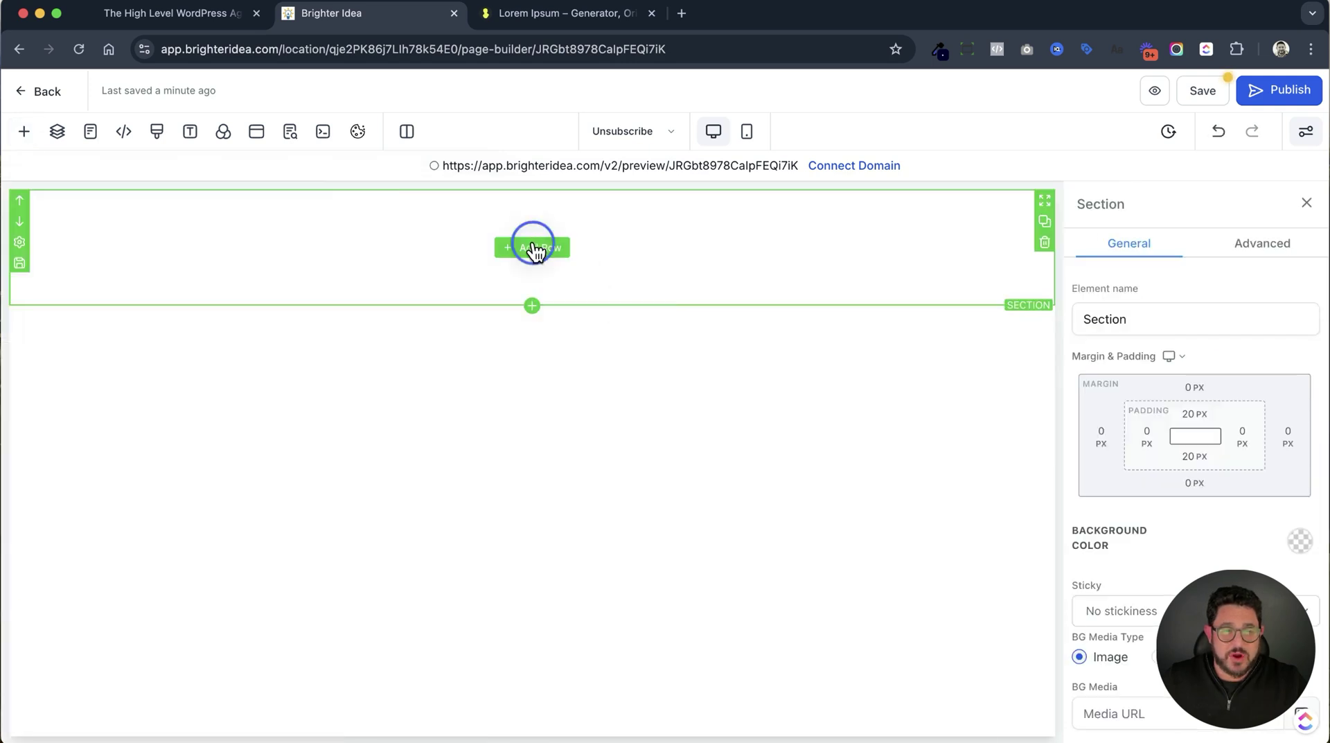
{"action": "left_click", "coordinate": [205, 270]}
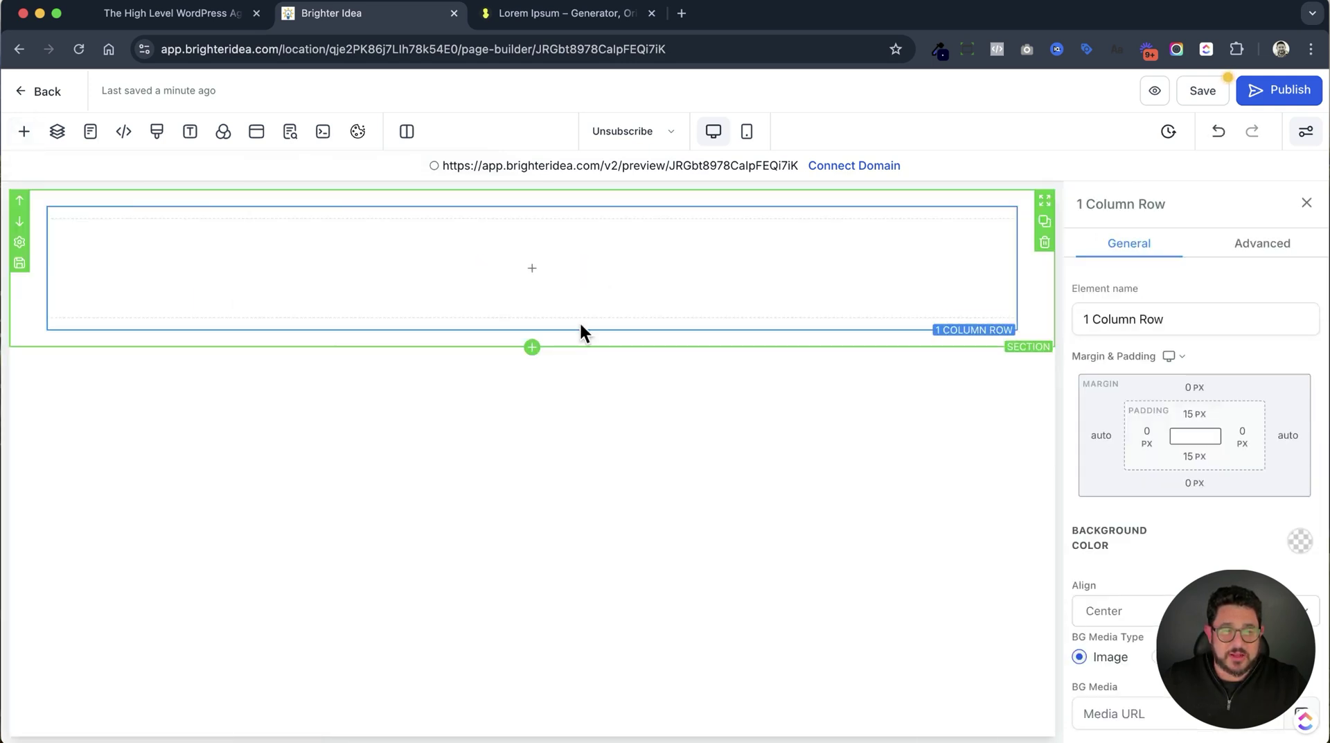
Drop an Image element into the one-column row.
{"action": "left_click", "coordinate": [557, 270]}
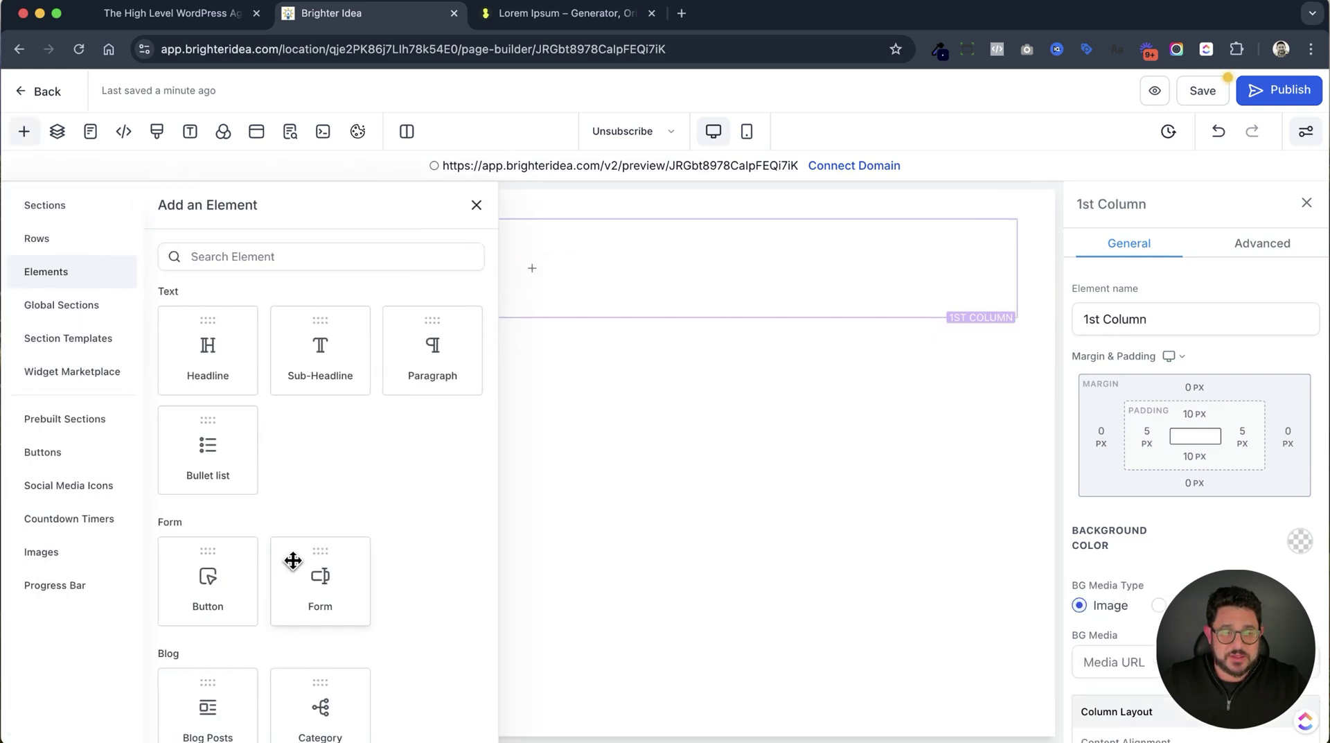
{"action": "scroll", "coordinate": [293, 559], "scroll_direction": "down", "scroll_amount": 3}
{"action": "scroll", "coordinate": [294, 559], "scroll_direction": "up", "scroll_amount": 3}
{"action": "scroll", "coordinate": [294, 559], "scroll_direction": "down", "scroll_amount": 6}
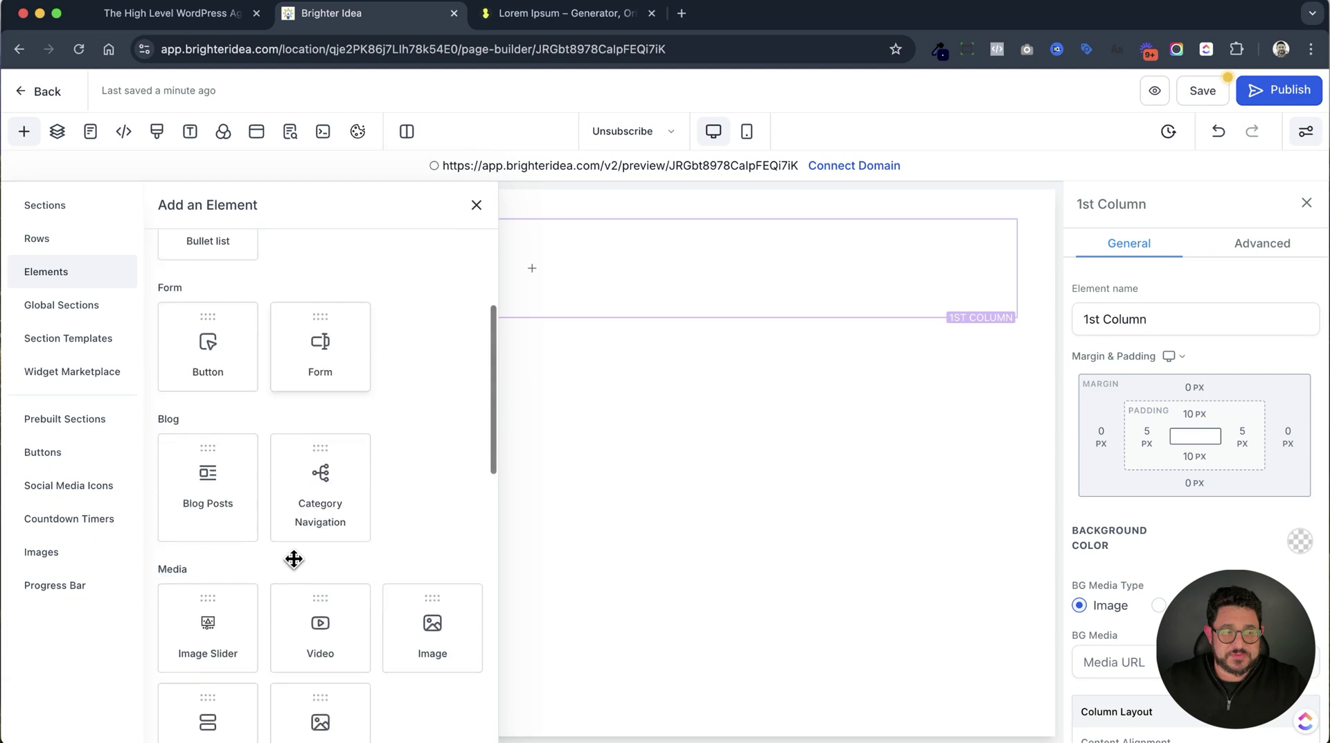
{"action": "left_click_drag", "start_coordinate": [454, 451], "coordinate": [630, 251]}
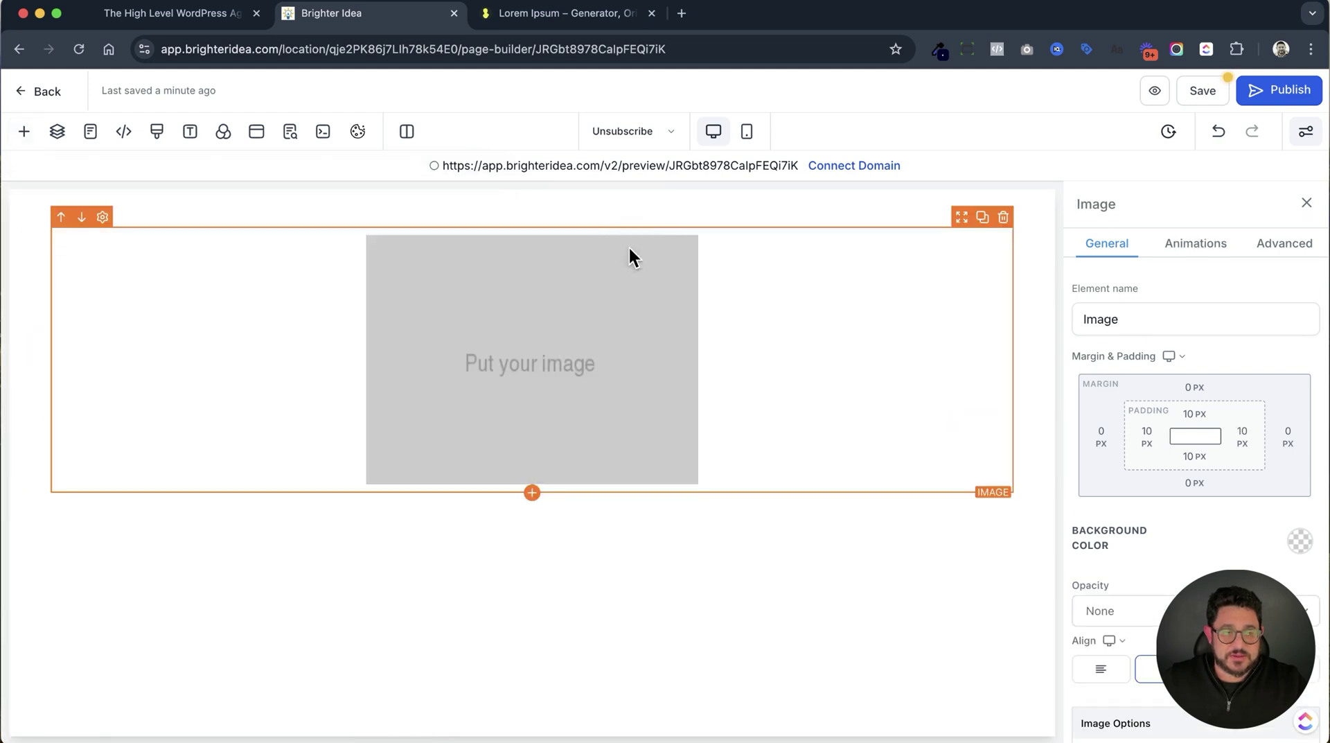
Fill the image element with the YOUR LOGO image at 300 px width and save the page.
{"action": "scroll", "coordinate": [1191, 485], "scroll_direction": "down", "scroll_amount": 4}
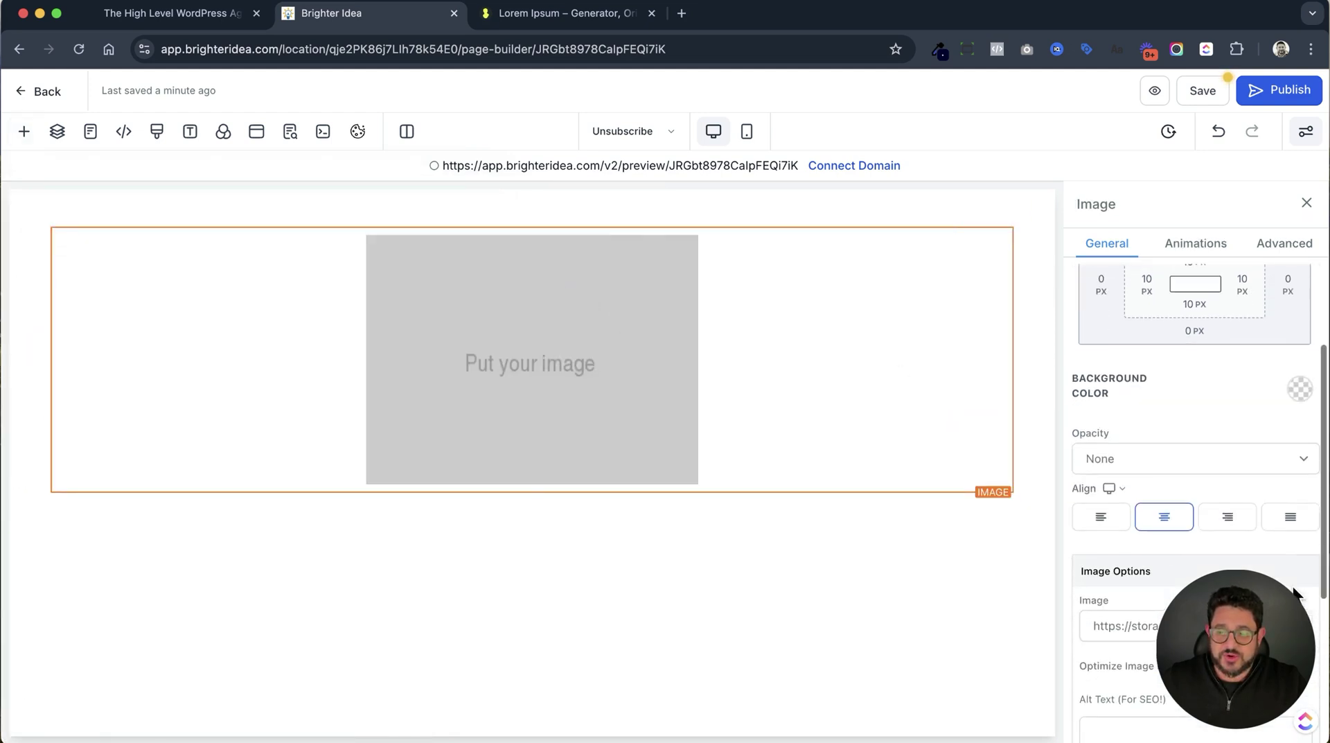
{"action": "left_click", "coordinate": [1119, 625]}
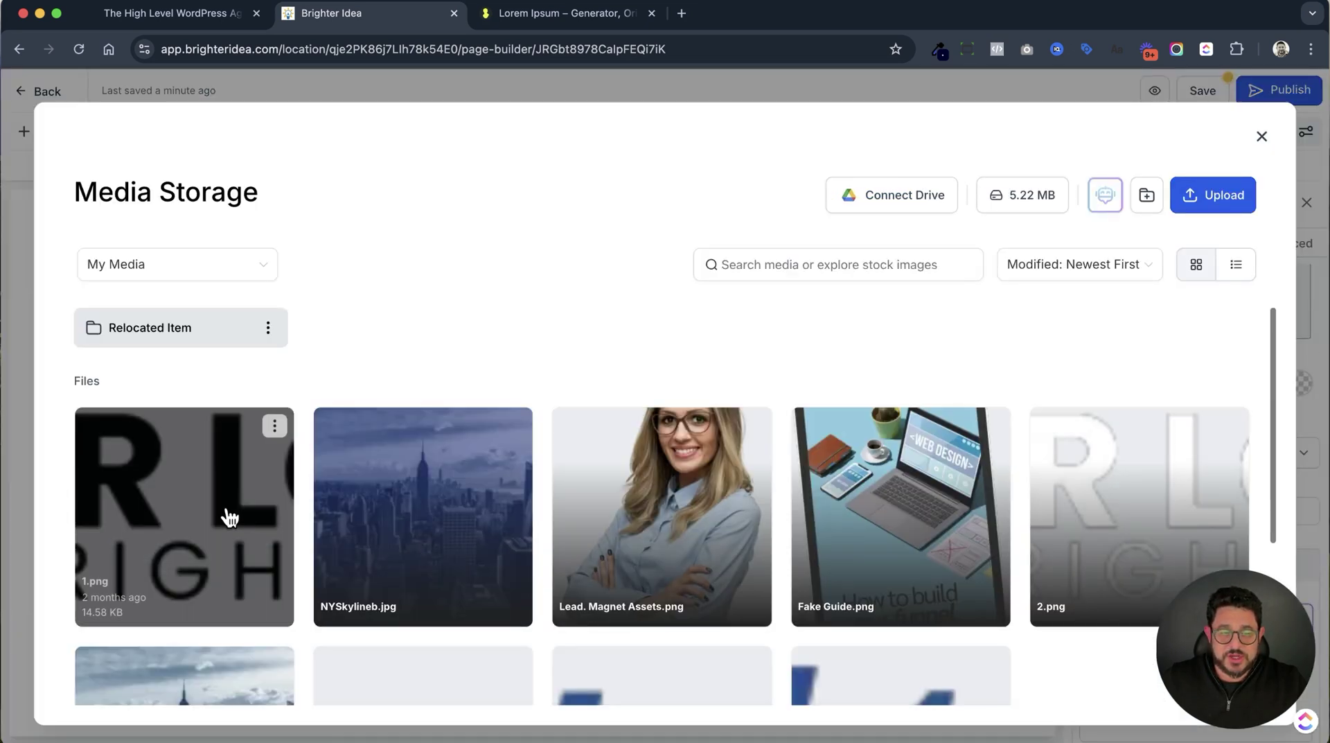
{"action": "left_click", "coordinate": [226, 511]}
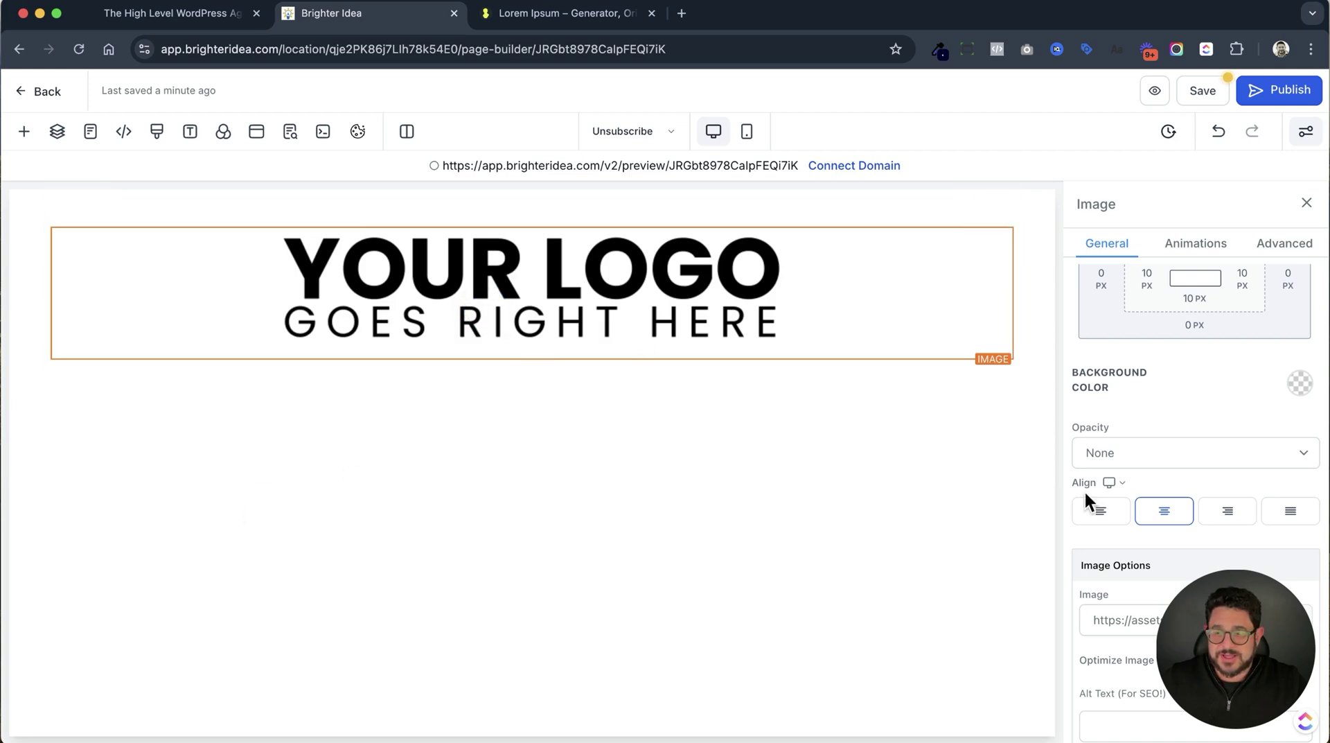
{"action": "scroll", "coordinate": [1086, 489], "scroll_direction": "down", "scroll_amount": 4}
{"action": "left_click", "coordinate": [1257, 555]}
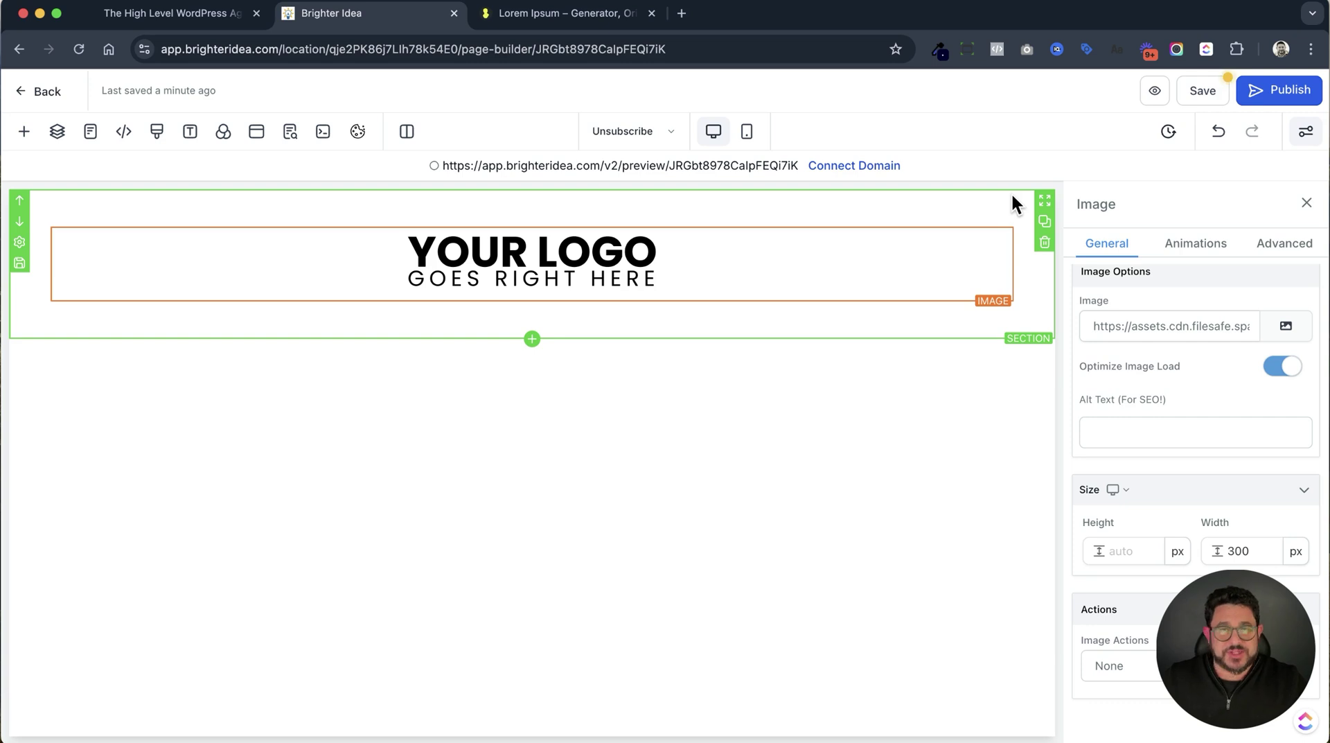
{"action": "left_click", "coordinate": [1204, 92]}
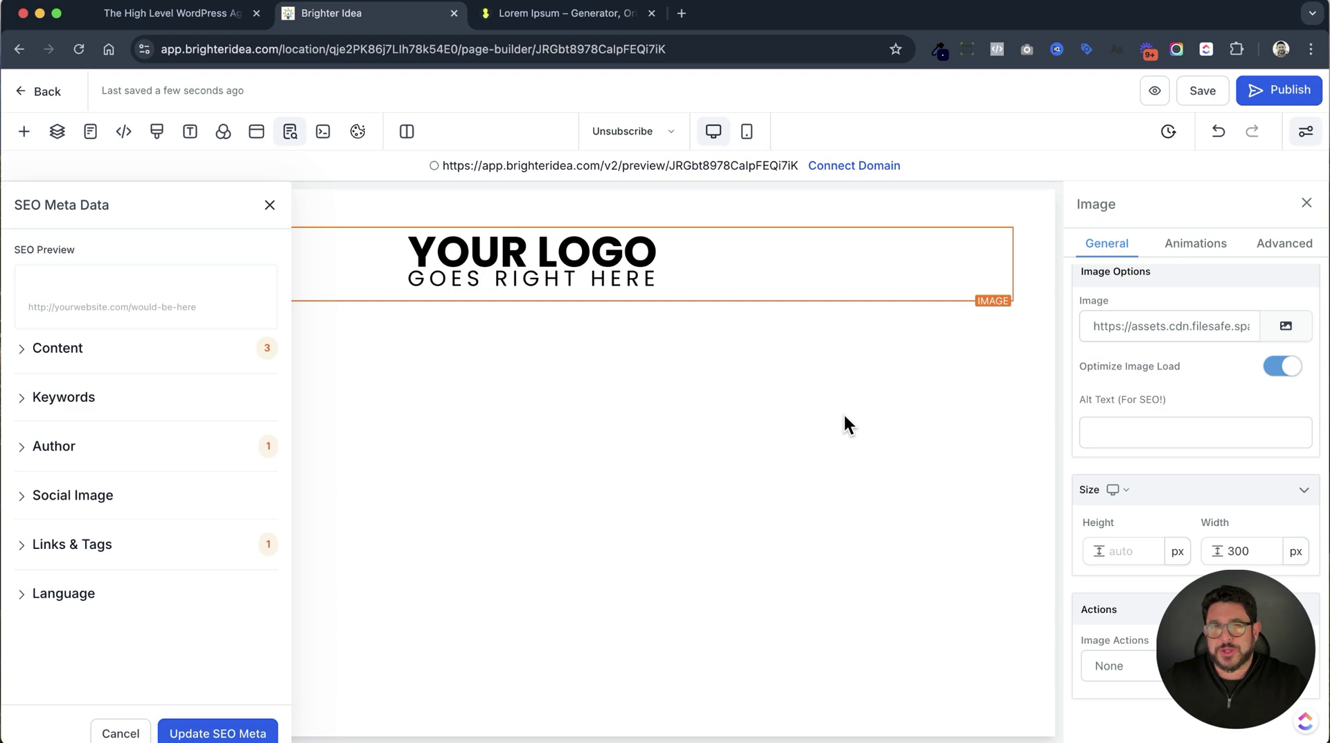
Add a headline below the logo reading 'Unsubscribe'.
{"action": "left_click", "coordinate": [532, 302]}
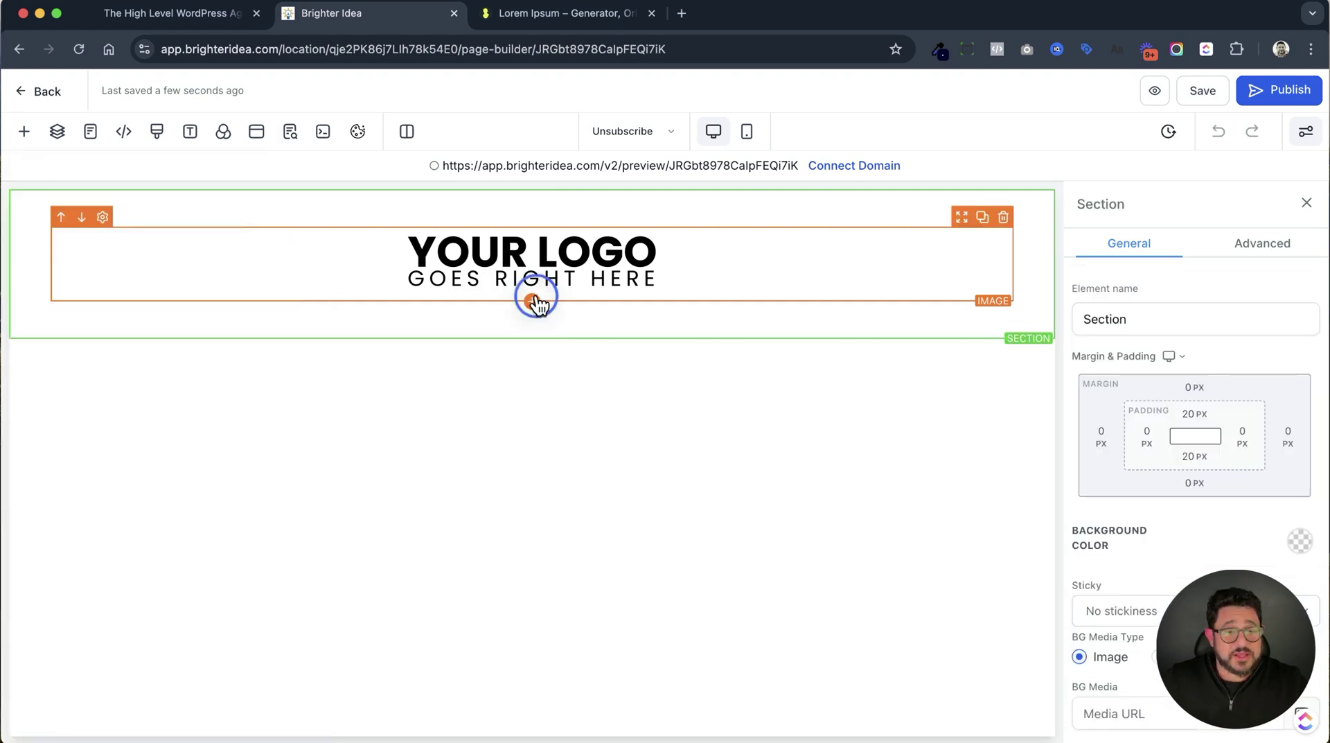
{"action": "left_click_drag", "start_coordinate": [231, 342], "coordinate": [531, 290]}
{"action": "triple_click", "coordinate": [520, 312]}
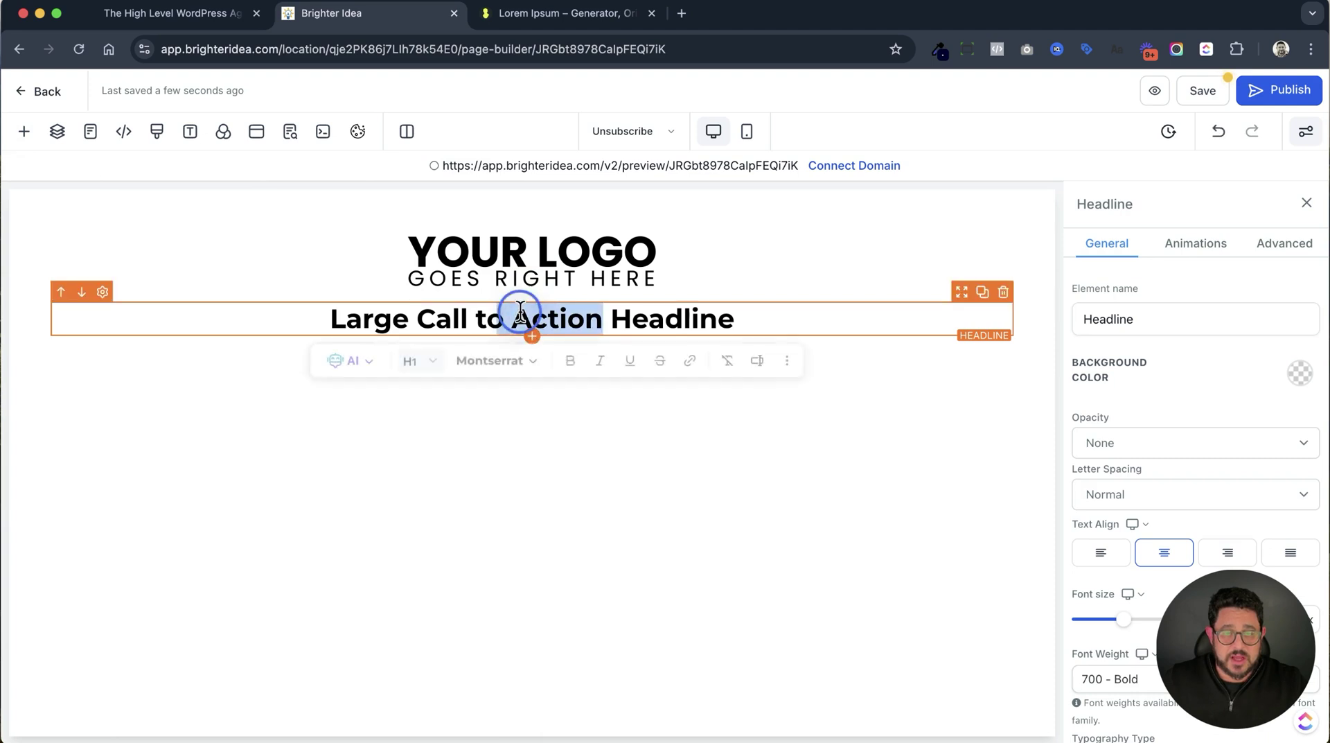
{"action": "type", "text": "Un"}
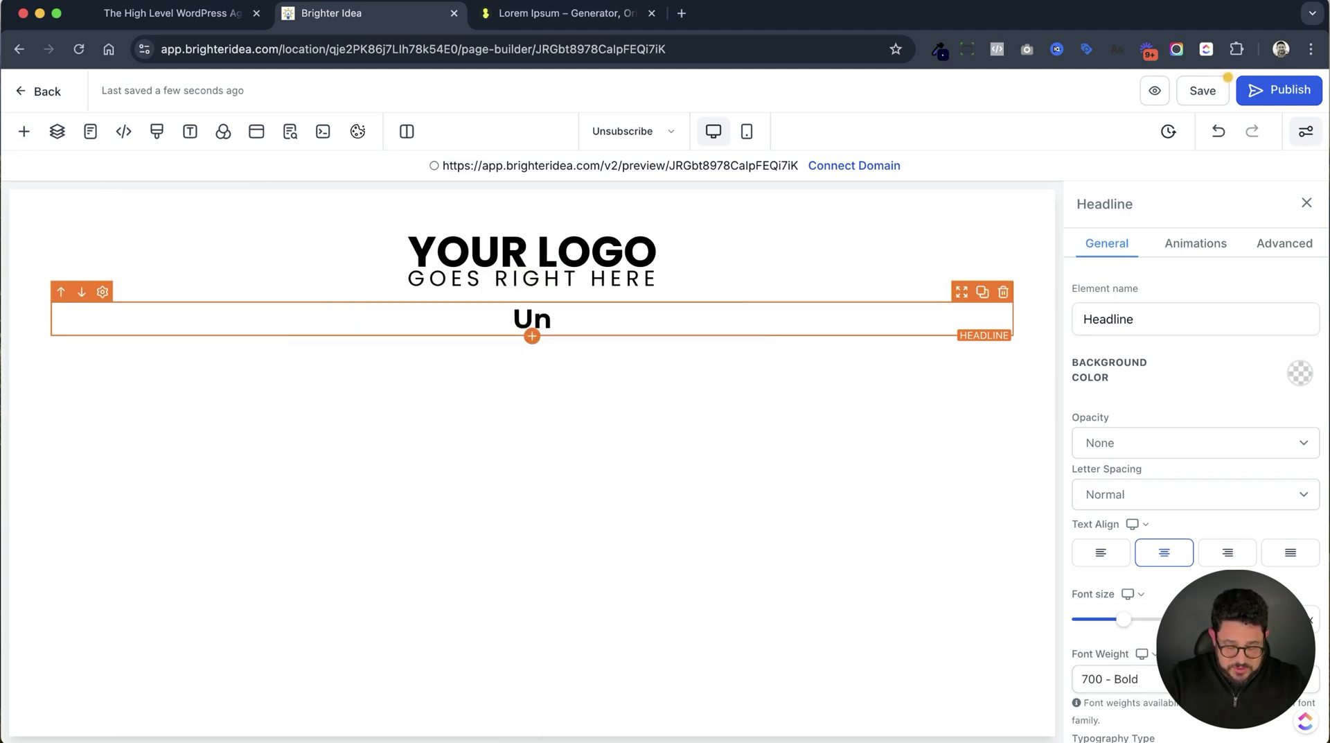
{"action": "type", "text": "subscribe"}
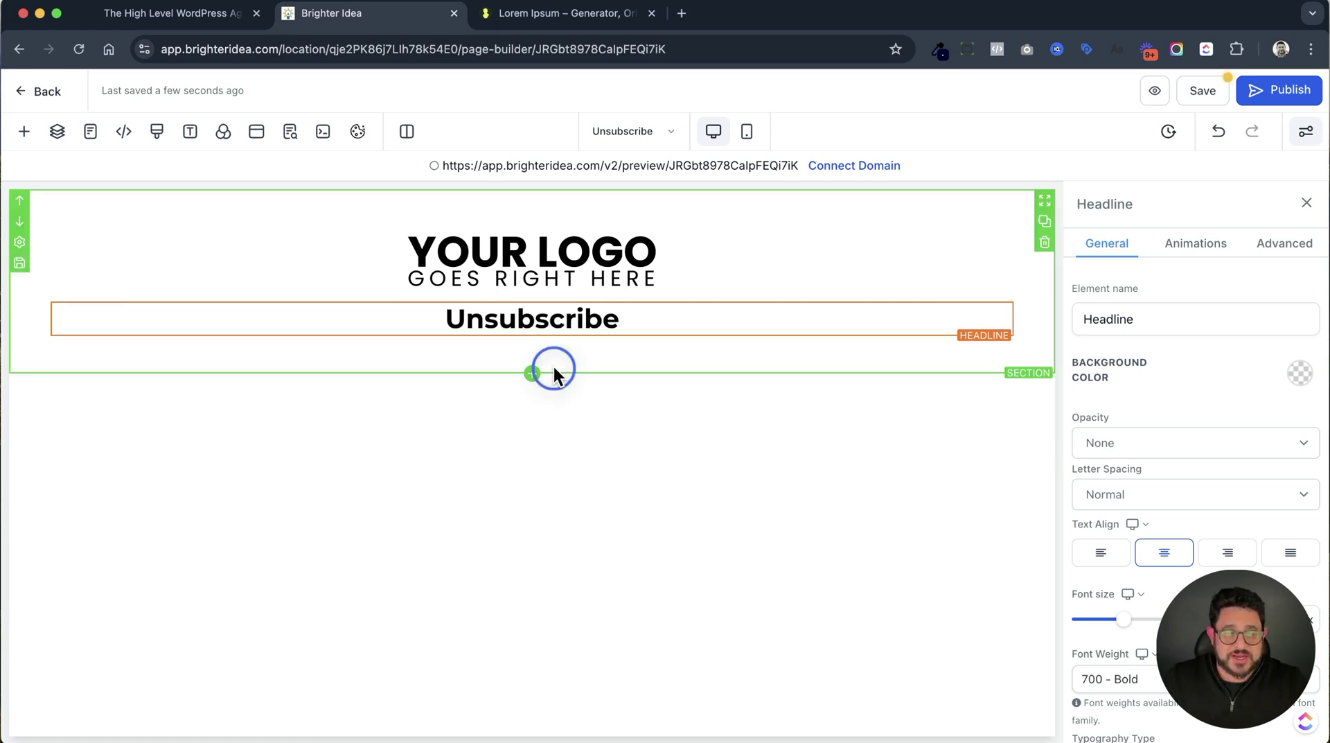
{"action": "left_click", "coordinate": [553, 367]}
Add a sub-headline below it reading 'Sorry To See You Go'.
{"action": "left_click", "coordinate": [532, 338]}
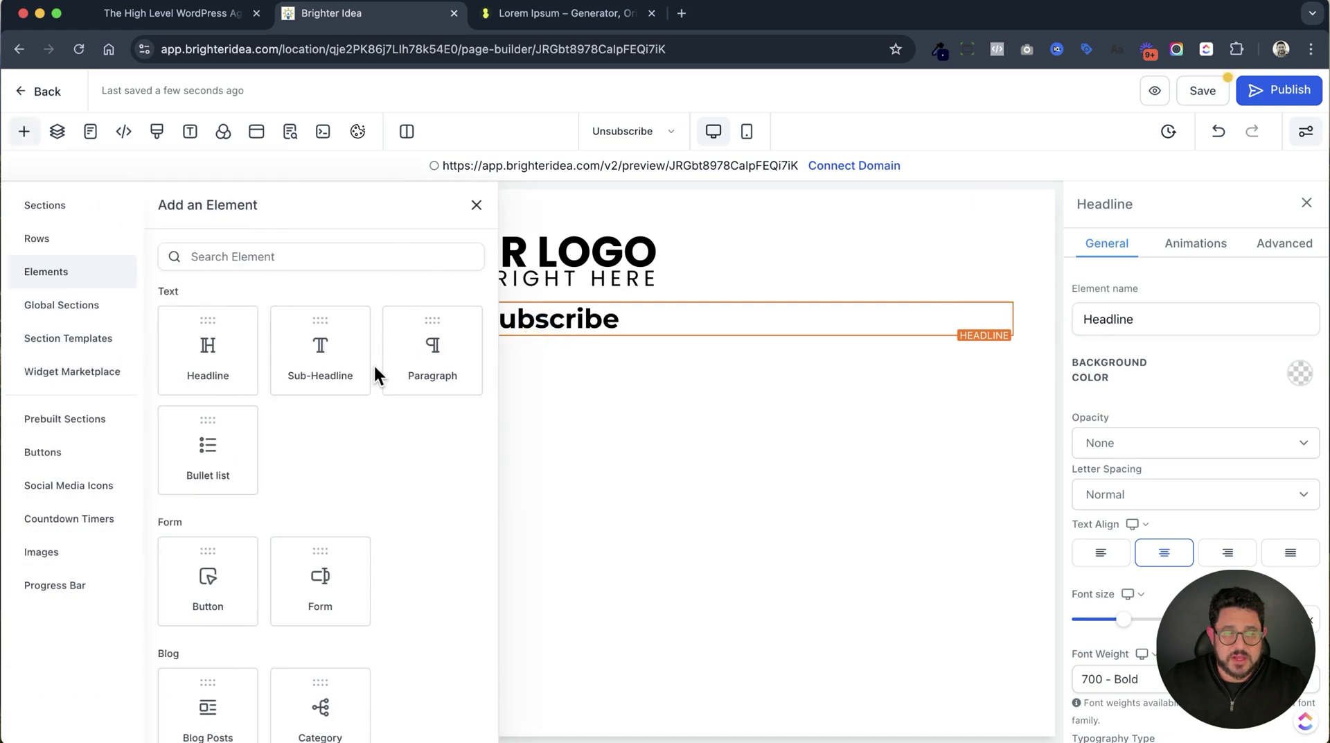
{"action": "left_click", "coordinate": [343, 365]}
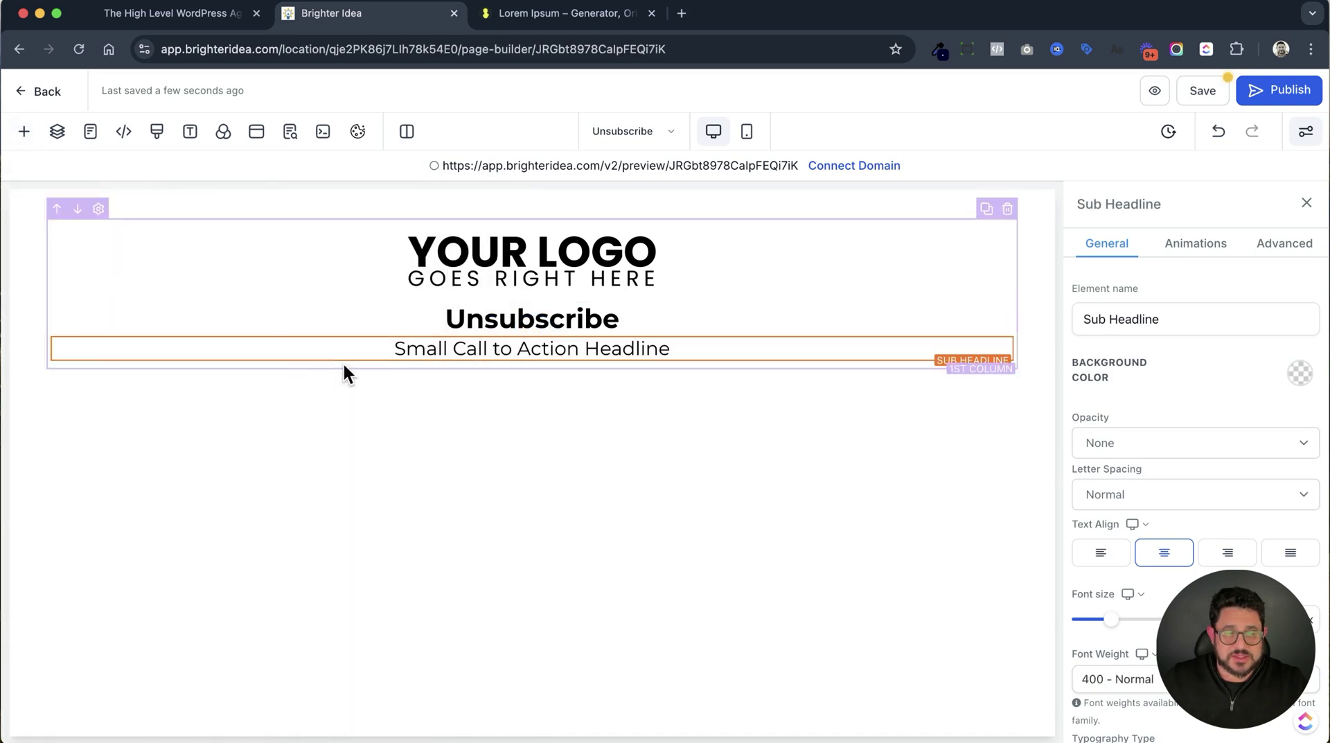
{"action": "triple_click", "coordinate": [528, 346]}
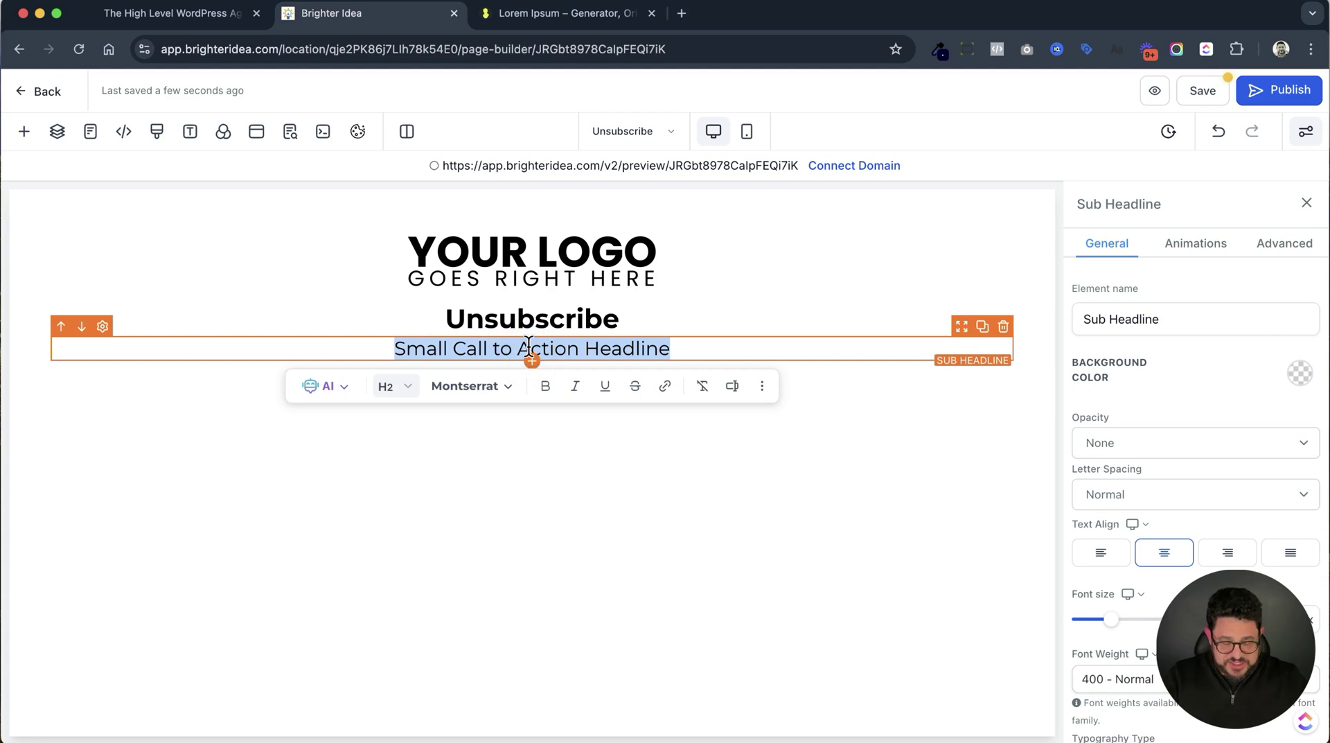
{"action": "type", "text": "Sorry T"}
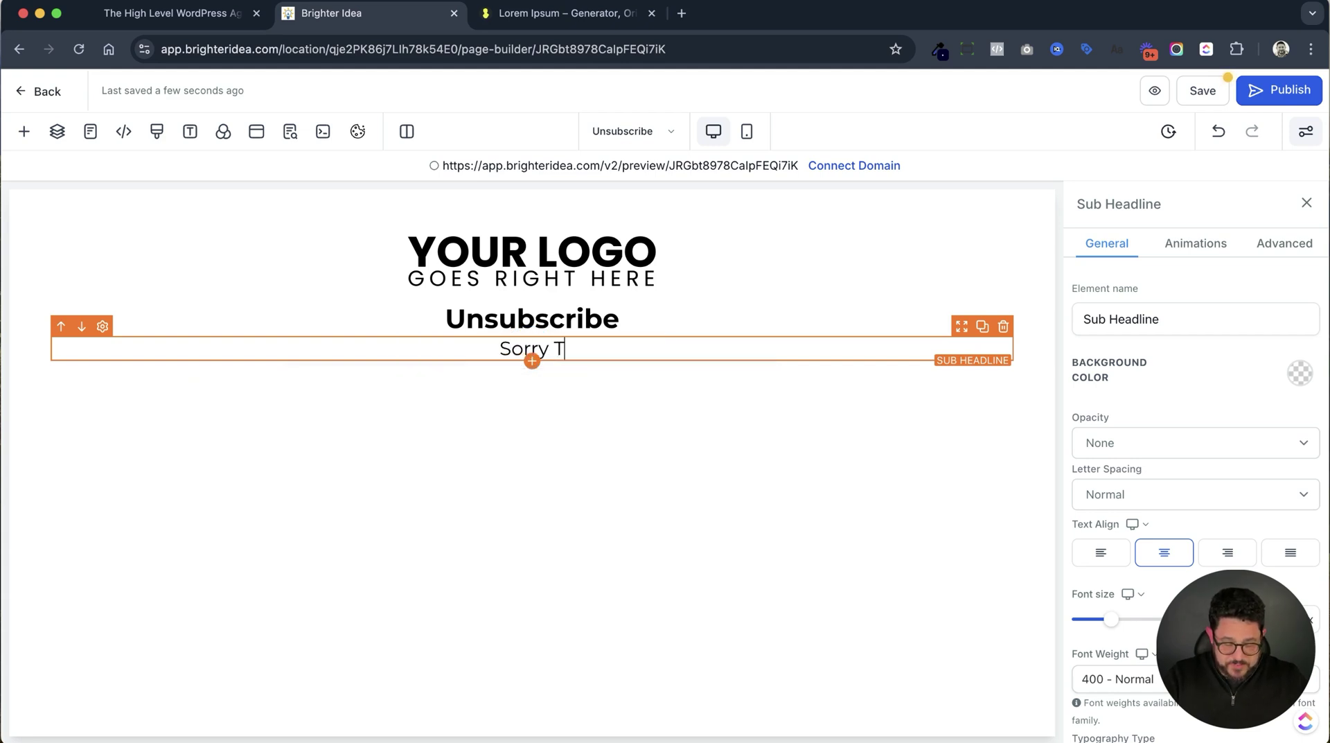
{"action": "type", "text": "o See You"}
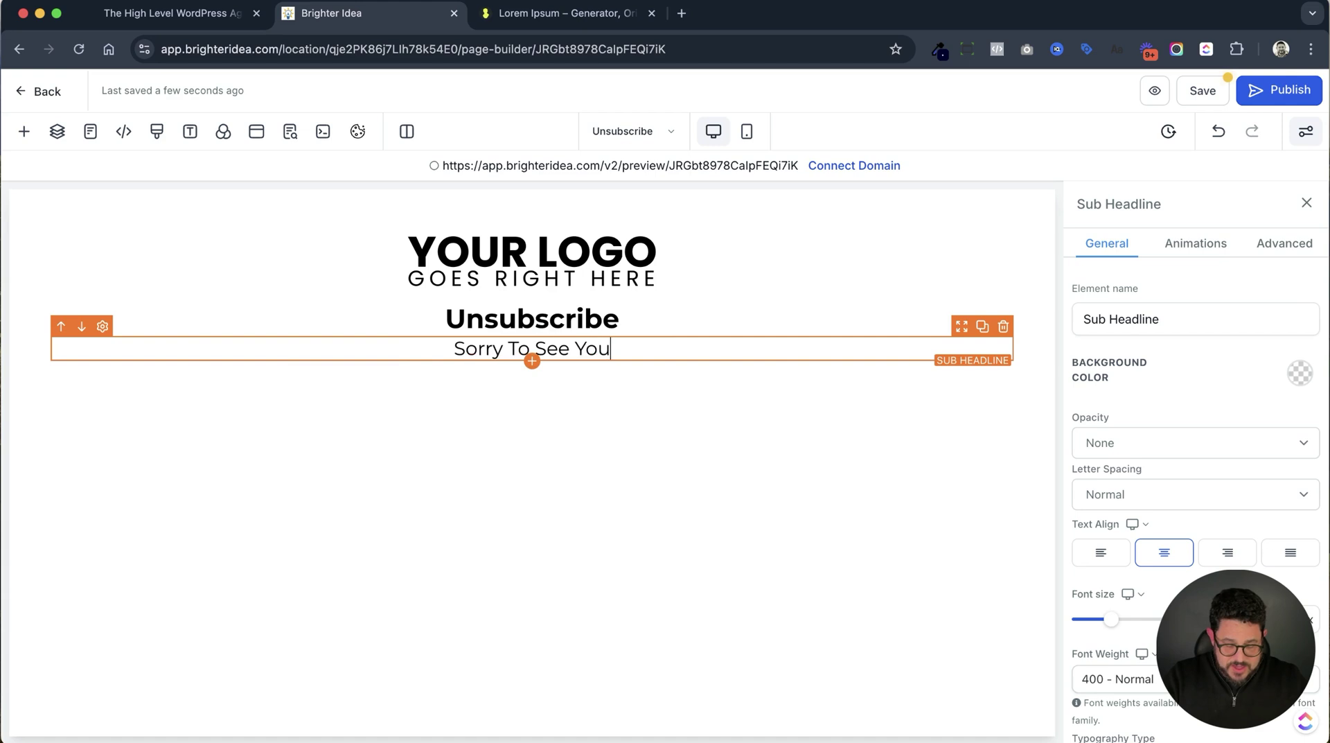
{"action": "type", "text": " Go"}
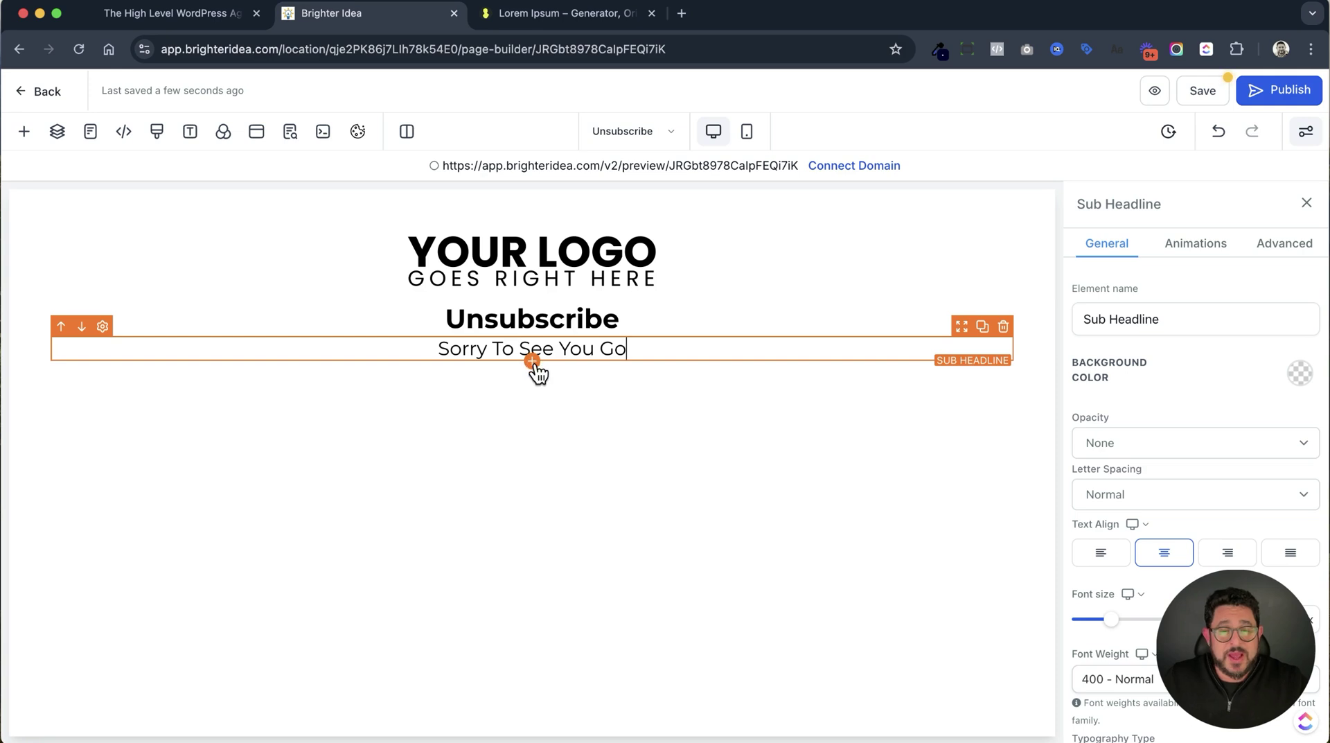
{"action": "left_click", "coordinate": [532, 361]}
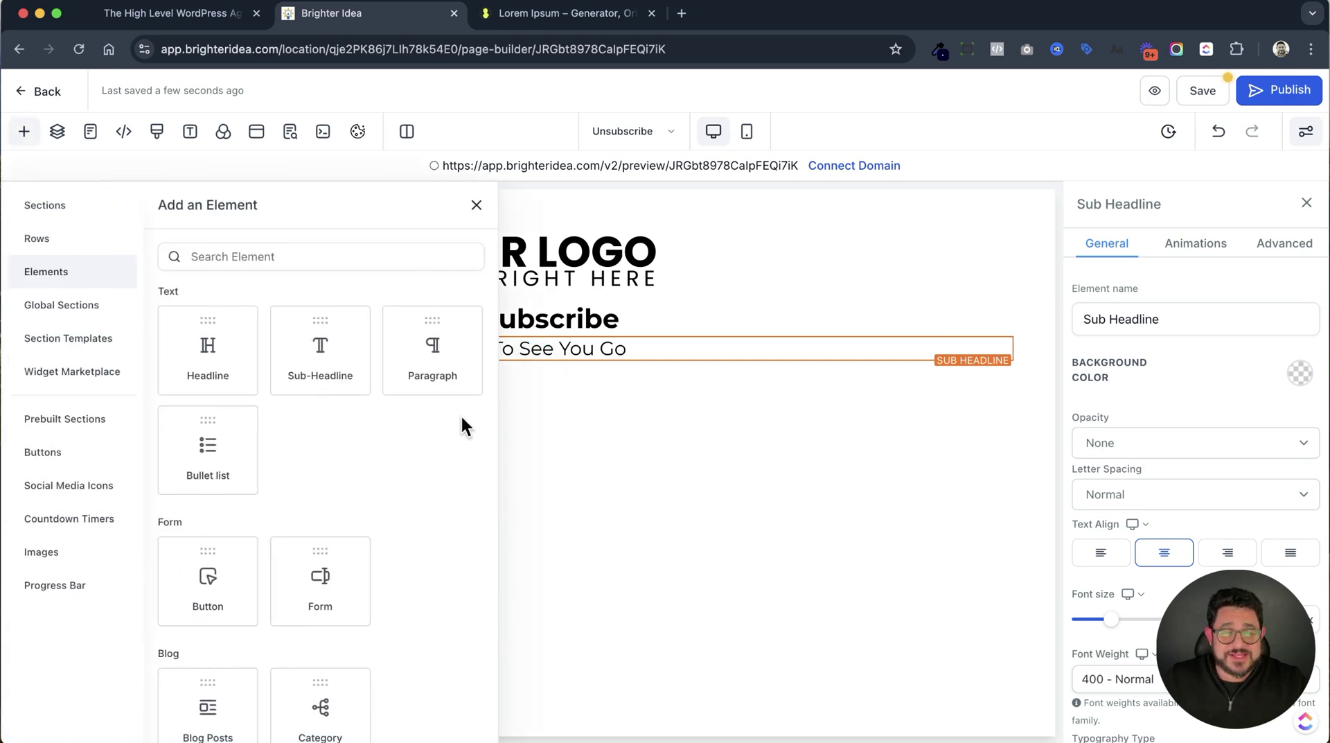
Embed the Unsubscribe Form below the sub-headline.
{"action": "left_click", "coordinate": [321, 572]}
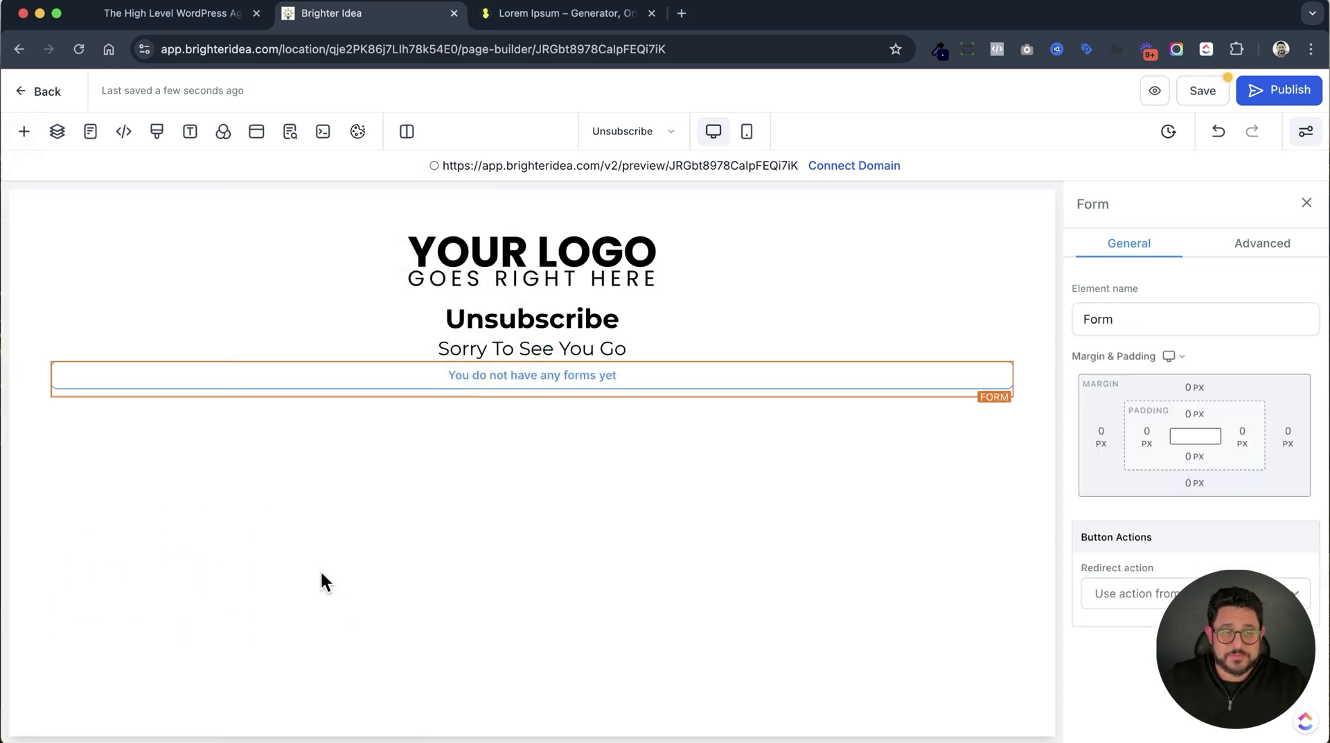
{"action": "left_click", "coordinate": [655, 336]}
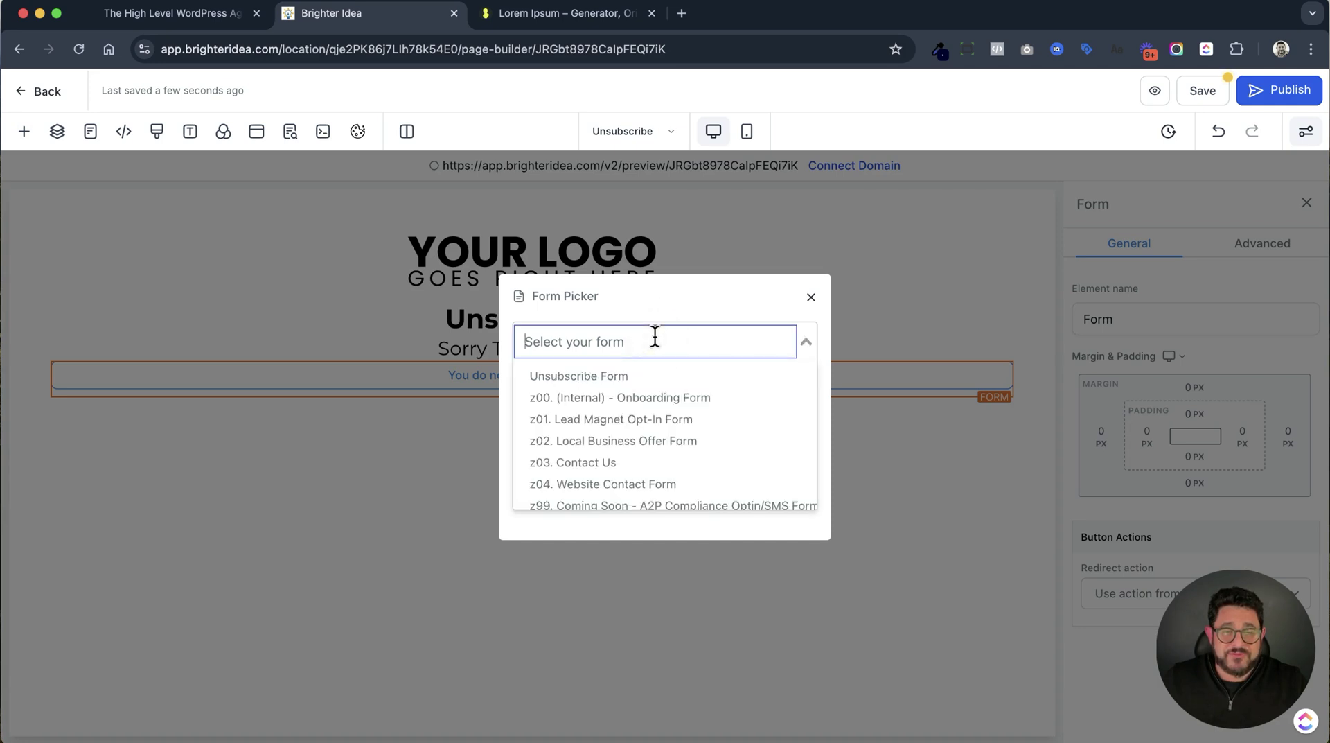
{"action": "left_click", "coordinate": [647, 381]}
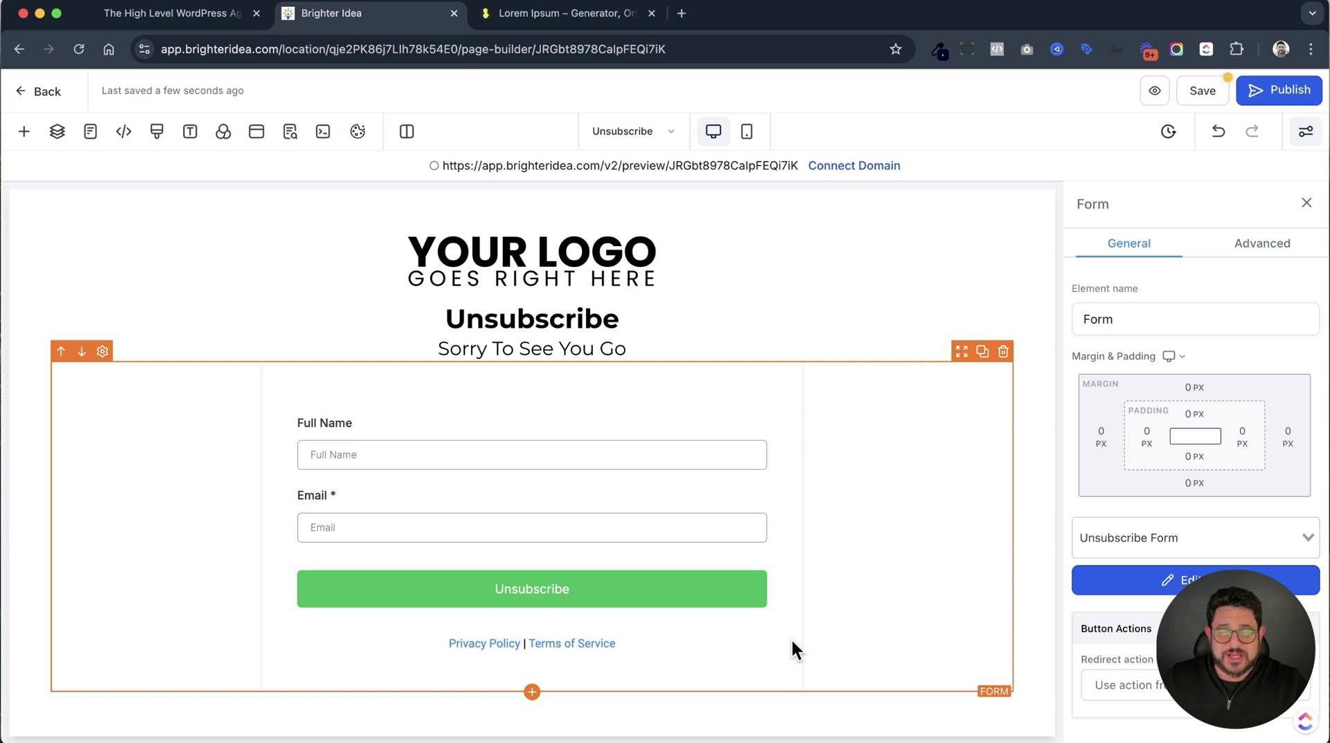
Set the form to redirect to the next funnel step after submitting, and save the page.
{"action": "scroll", "coordinate": [1131, 649], "scroll_direction": "down", "scroll_amount": 1}
{"action": "left_click", "coordinate": [1131, 663]}
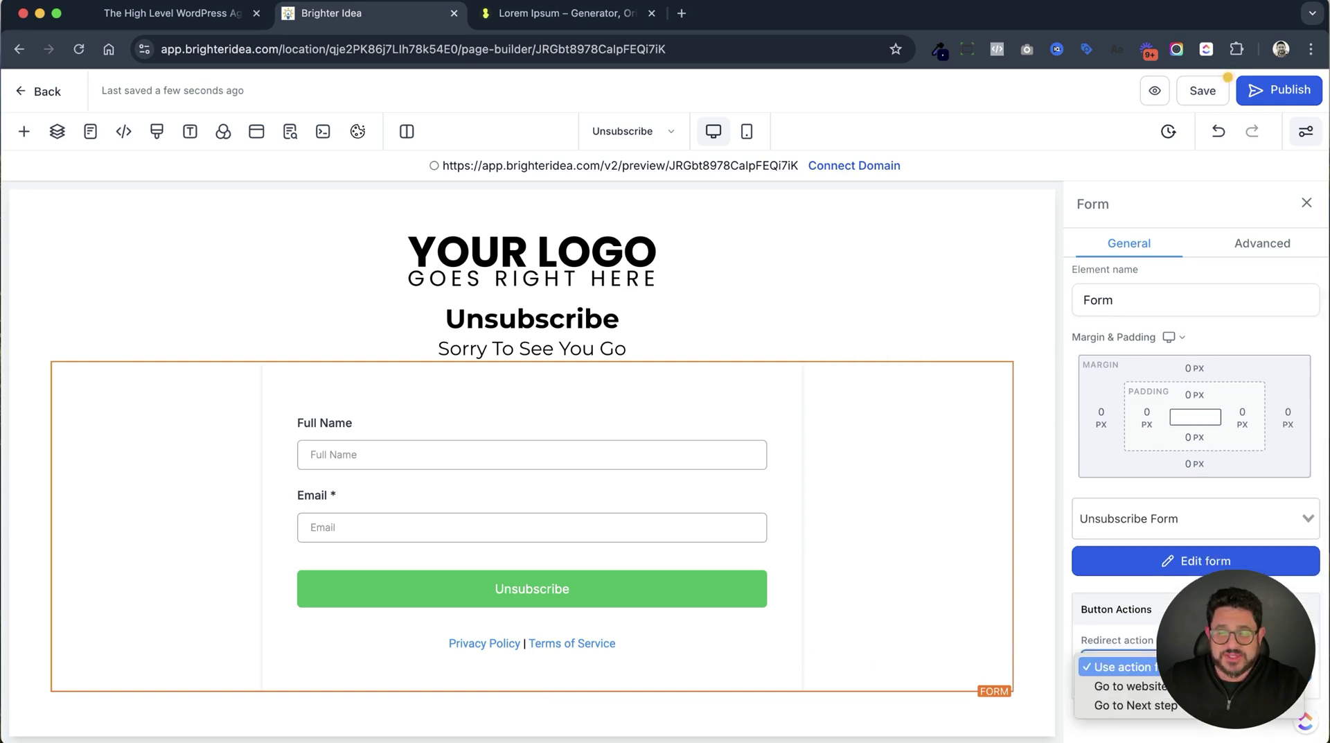
{"action": "left_click", "coordinate": [1171, 705]}
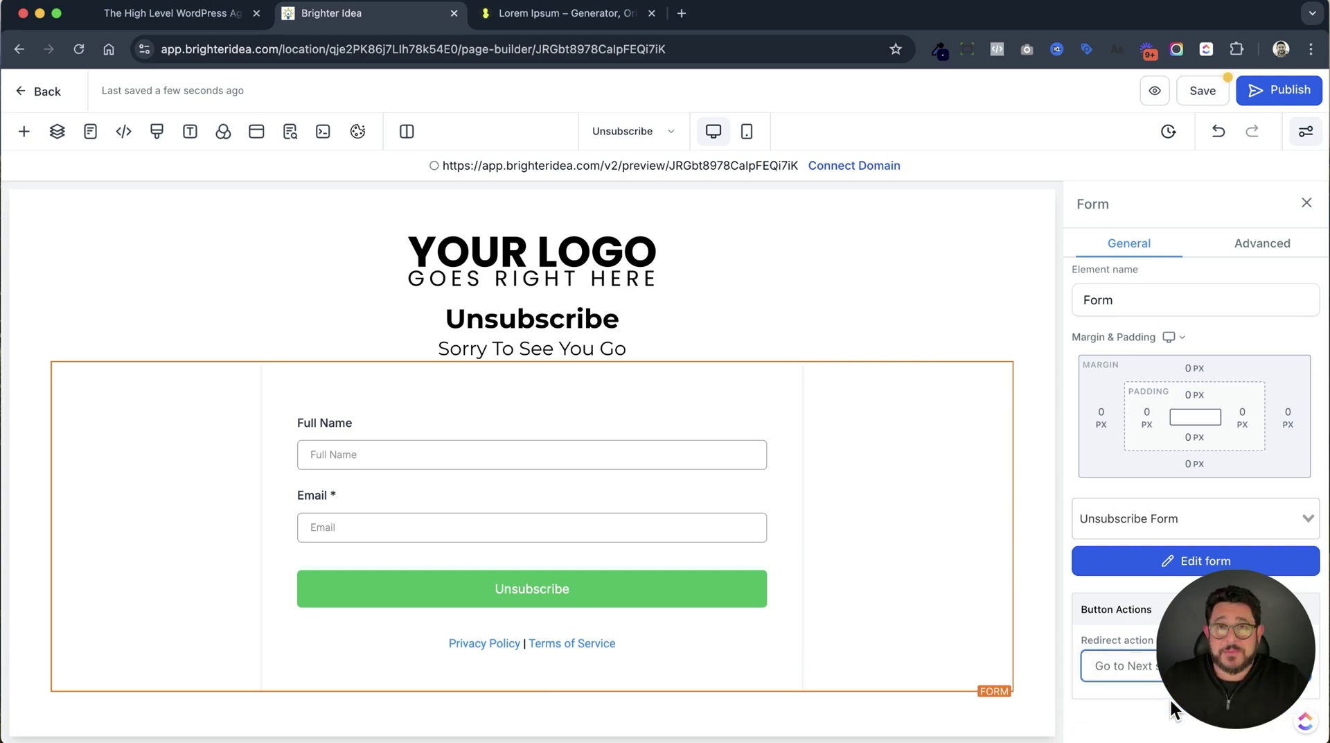
{"action": "mouse_move", "coordinate": [872, 639]}
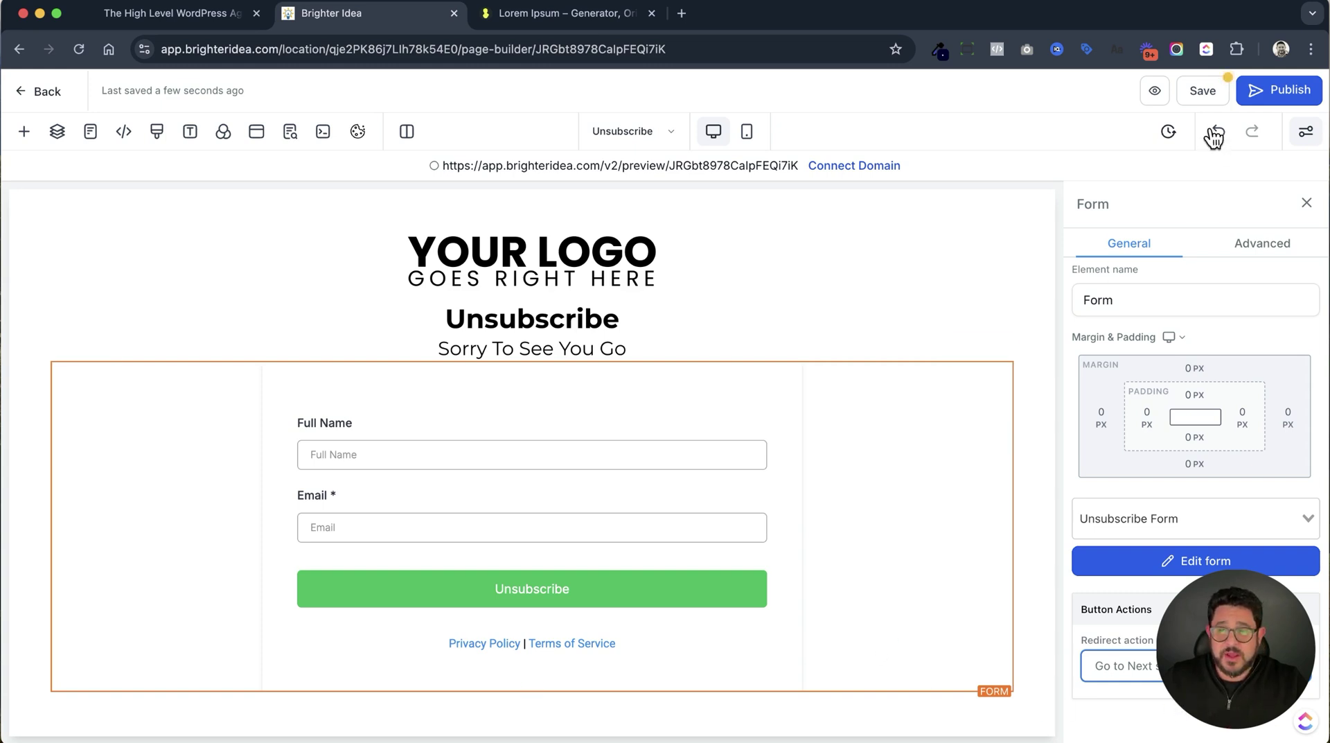
{"action": "left_click", "coordinate": [1204, 100]}
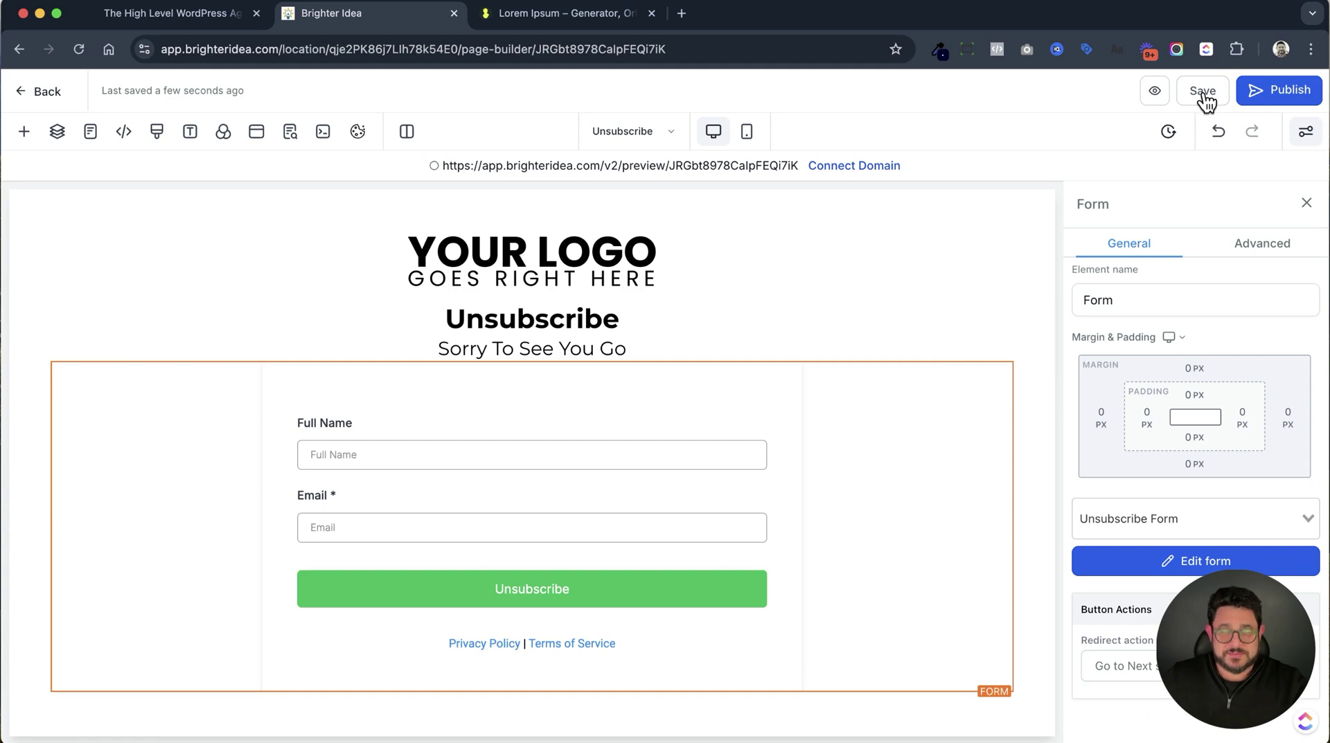
Clone the Unsubscribe step within the same funnel.
{"action": "left_click", "coordinate": [30, 89]}
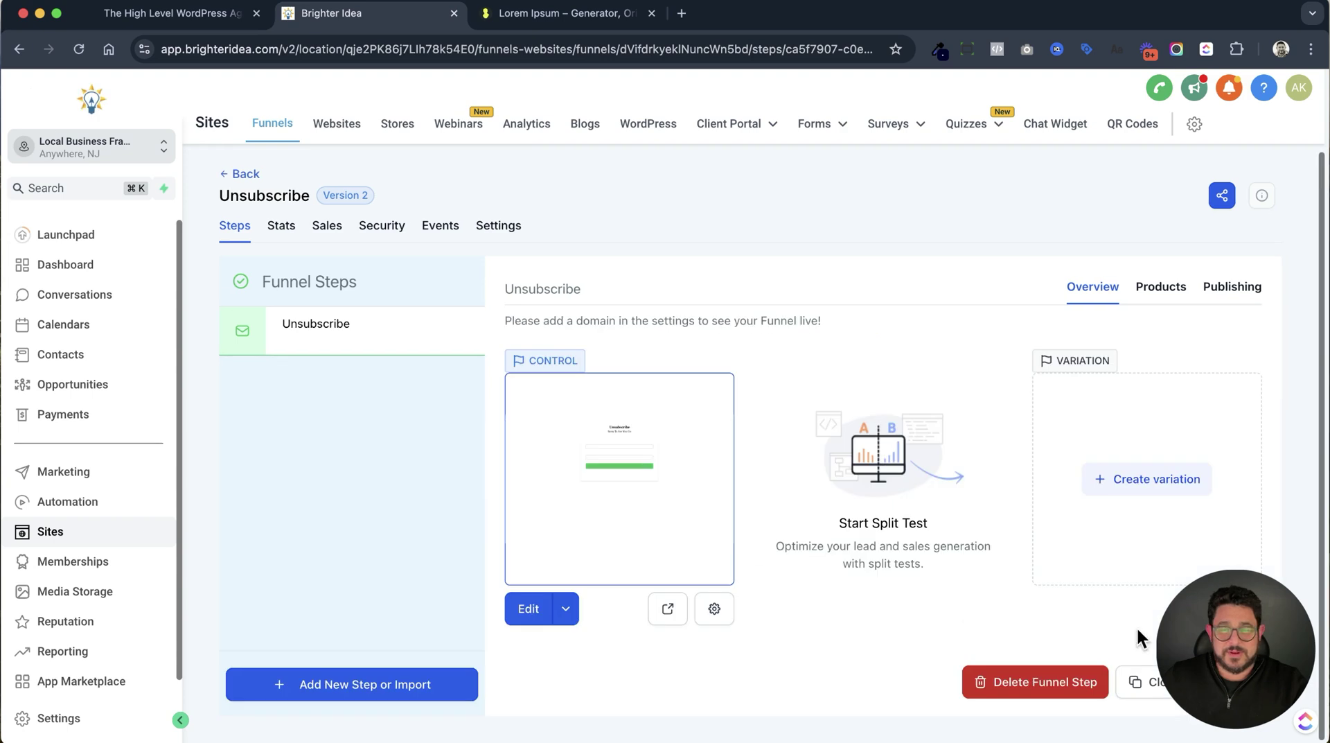
{"action": "left_click", "coordinate": [1170, 692]}
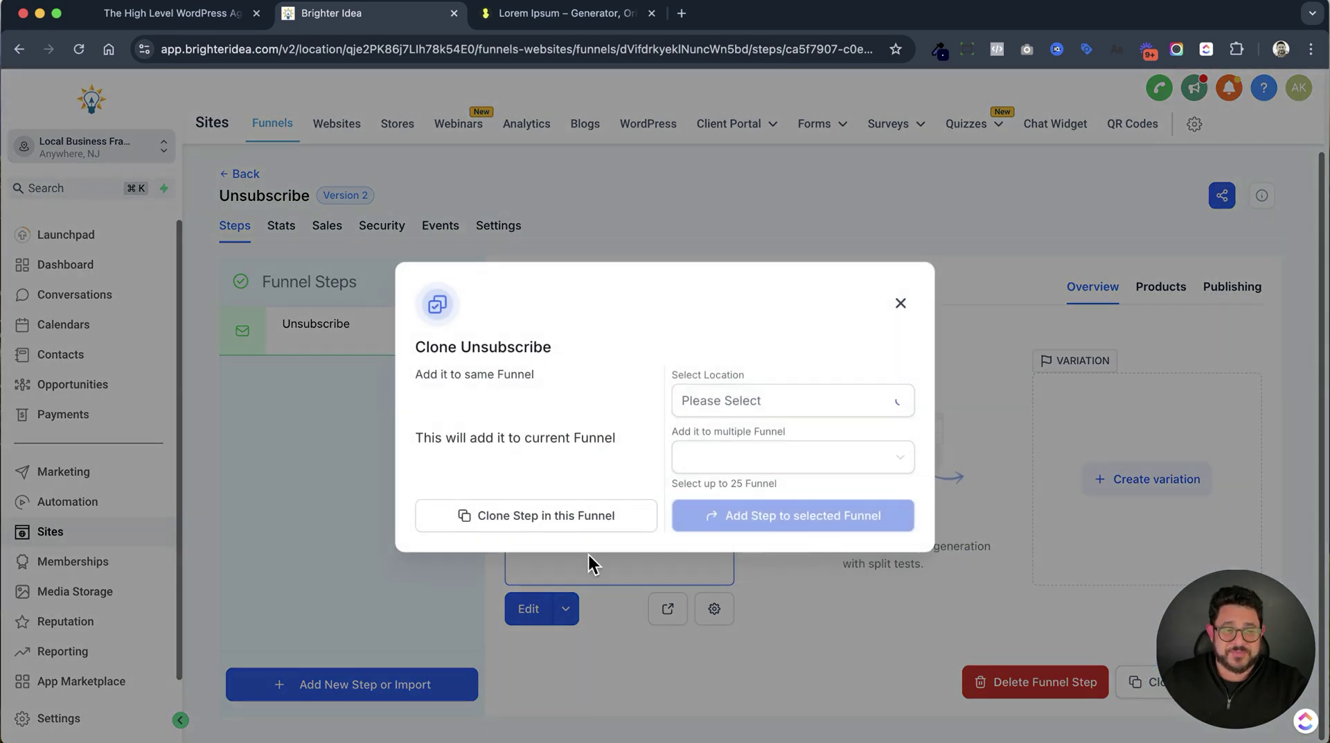
{"action": "left_click", "coordinate": [582, 516]}
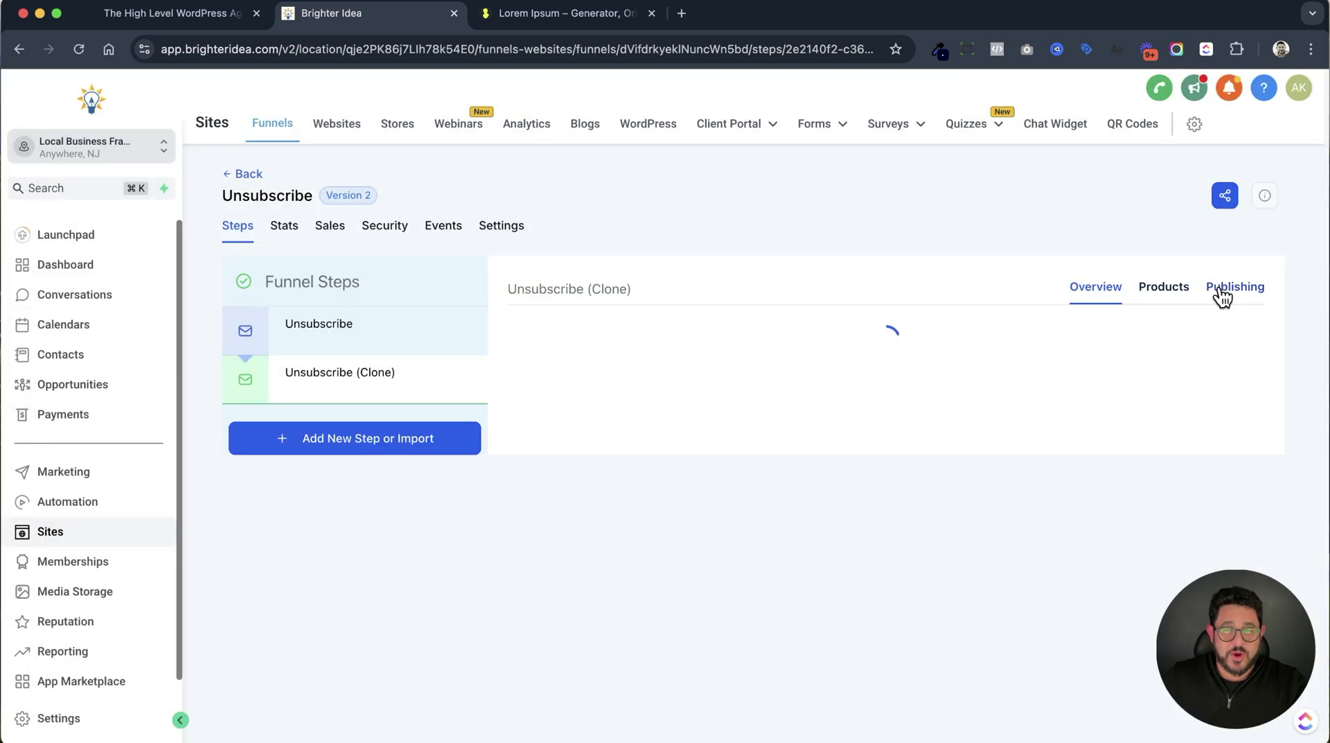
Rename the cloned step 'Thank You' with URL /unsubscribe-thankyou and save it.
{"action": "left_click", "coordinate": [1221, 291]}
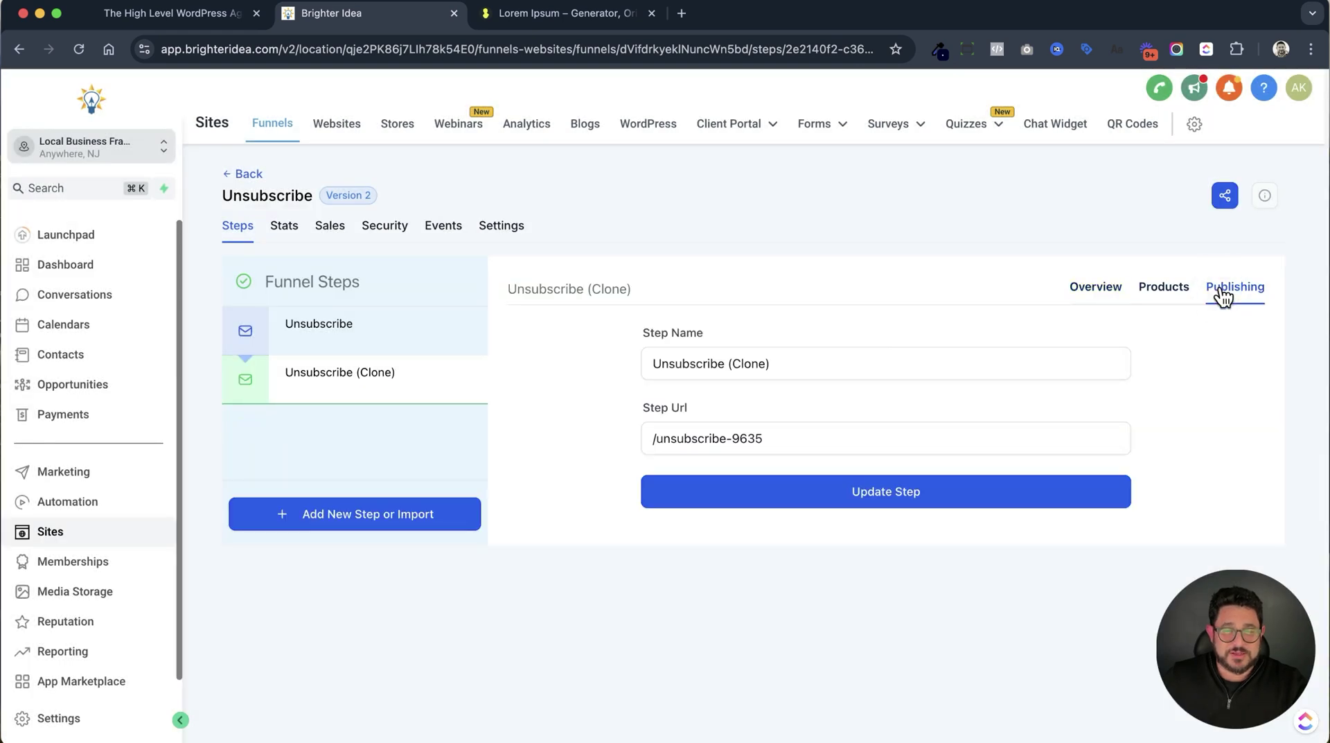
{"action": "left_click_drag", "start_coordinate": [784, 367], "coordinate": [613, 372]}
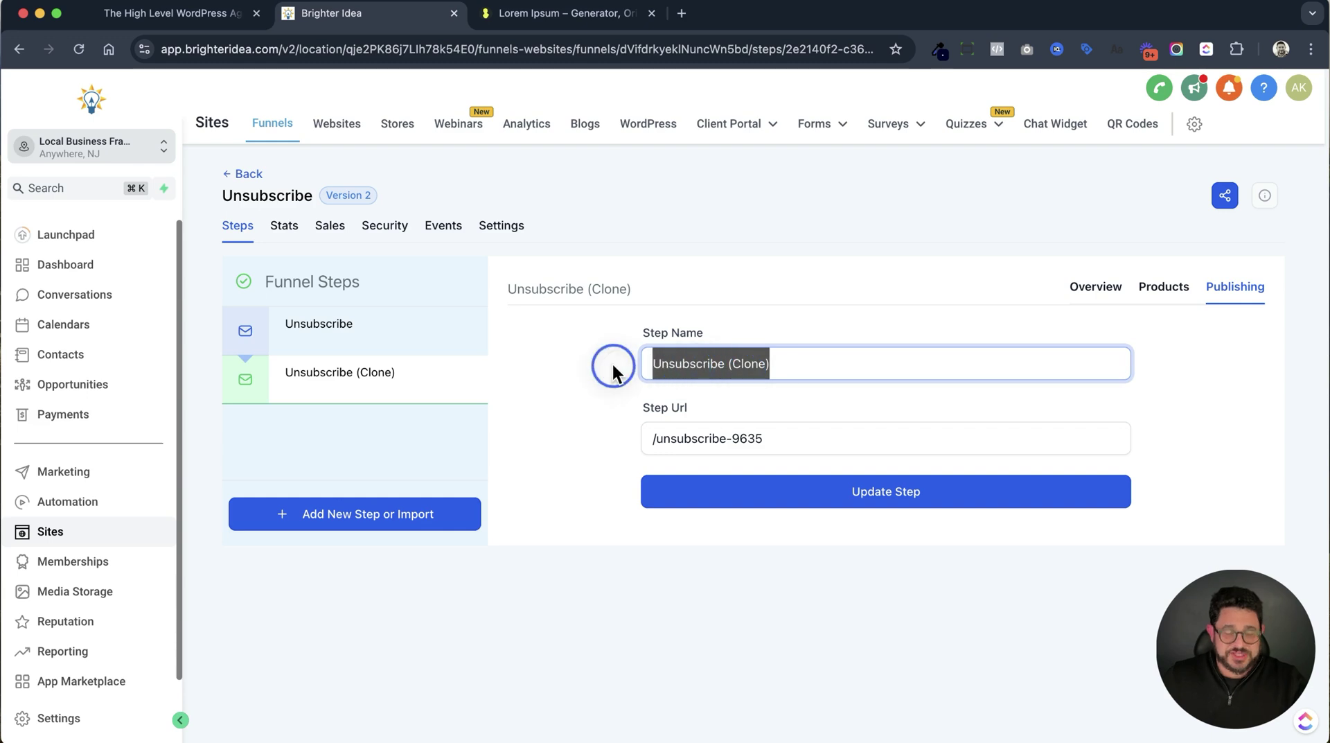
{"action": "type", "text": "Thank You"}
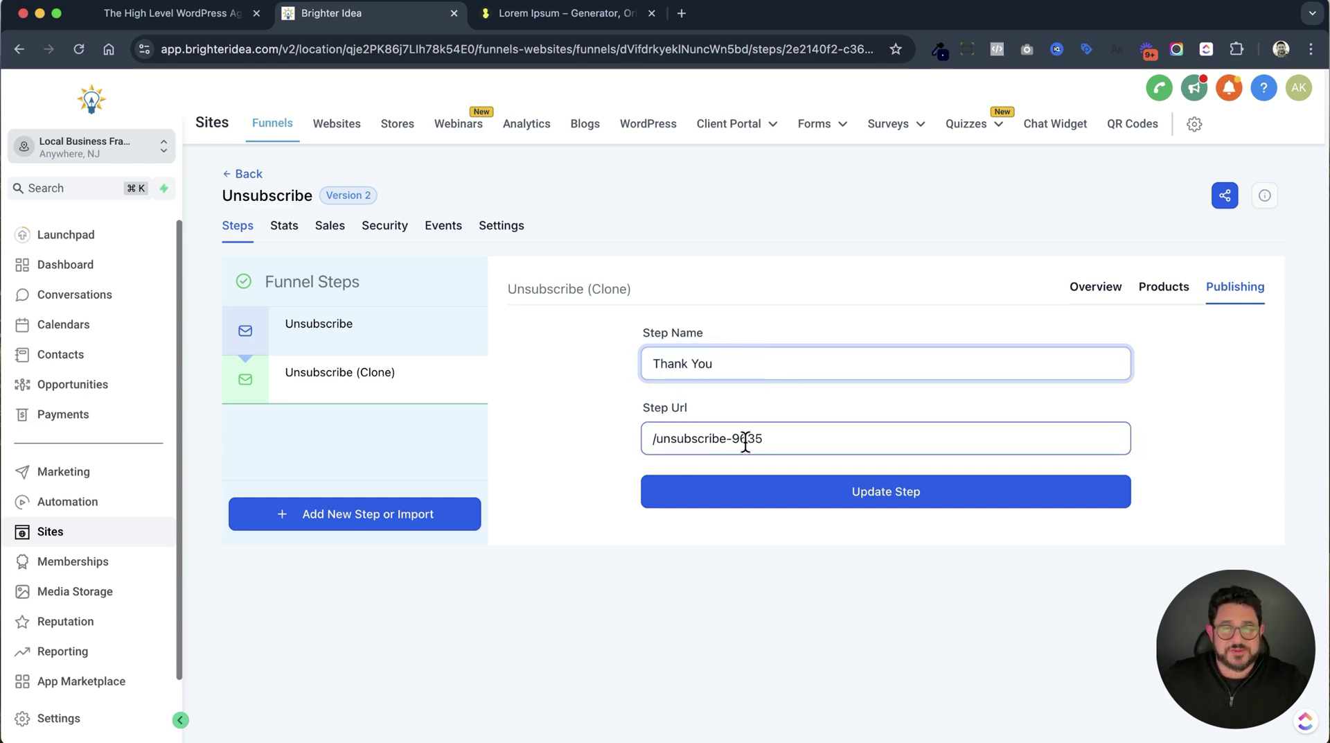
{"action": "left_click_drag", "start_coordinate": [736, 441], "coordinate": [846, 437]}
{"action": "type", "text": "thankyou"}
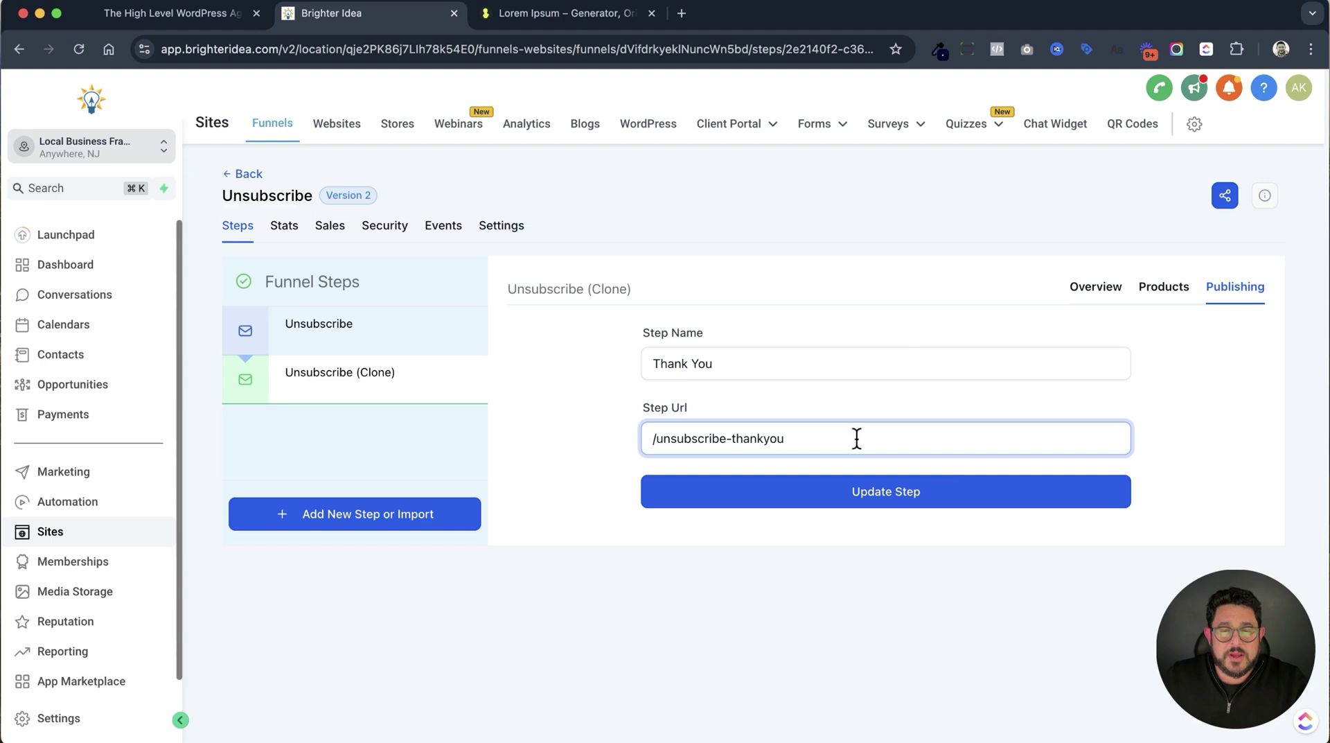
{"action": "left_click", "coordinate": [960, 490]}
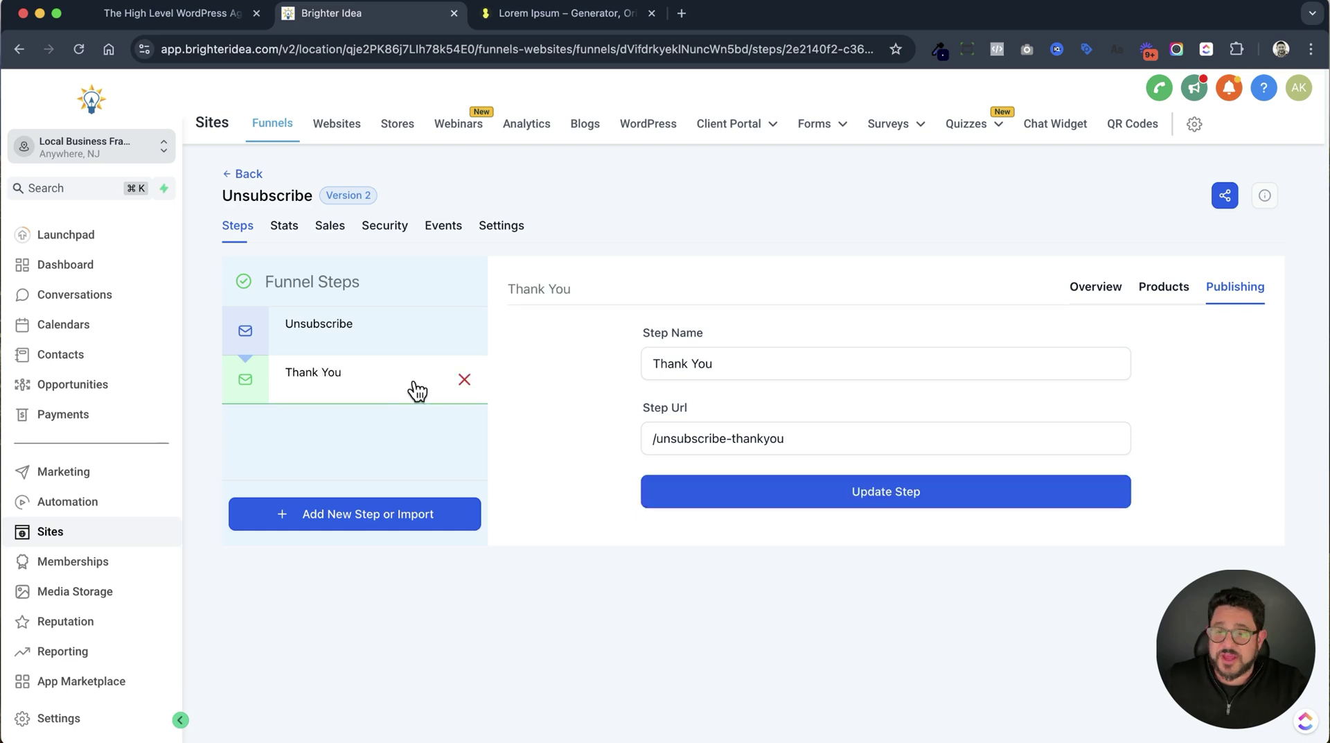
{"action": "left_click", "coordinate": [1083, 291]}
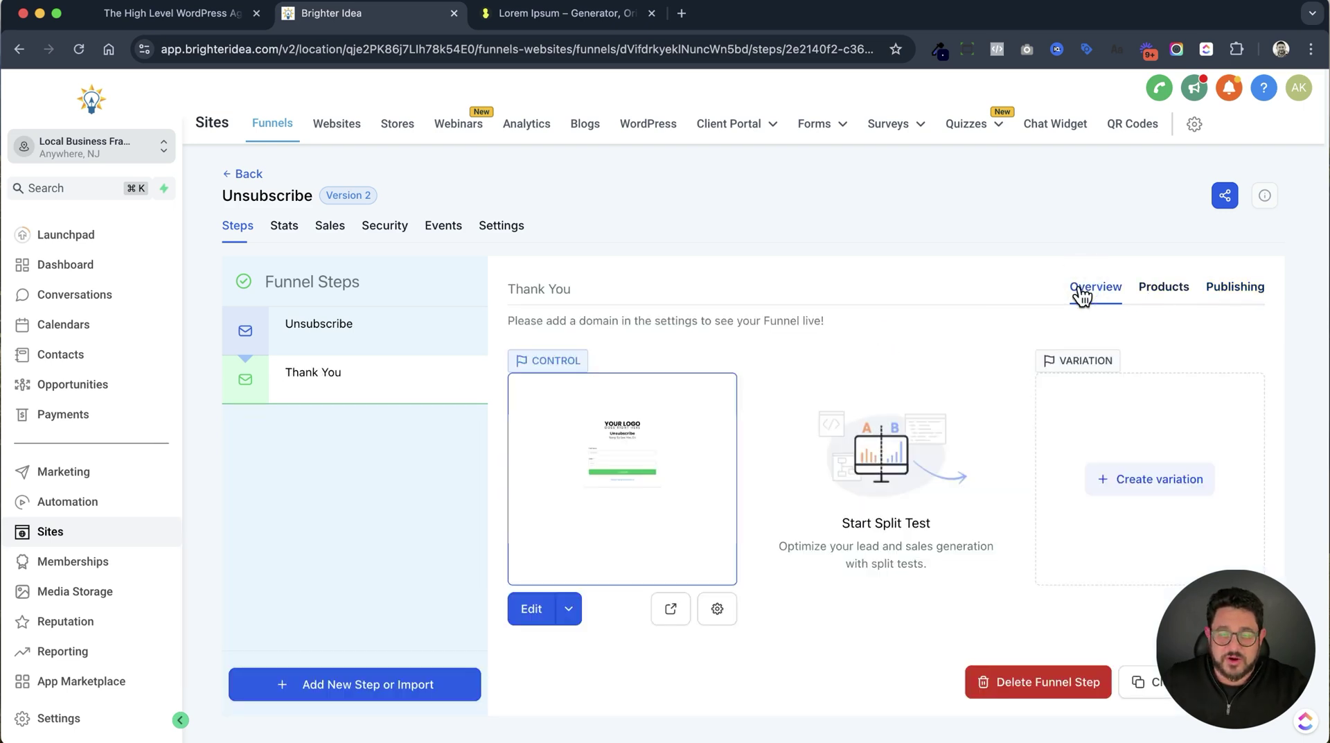
Delete the form and headline from the Thank You page and change the sub-headline to 'You Are Unsubscribed', then save.
{"action": "left_click", "coordinate": [534, 609]}
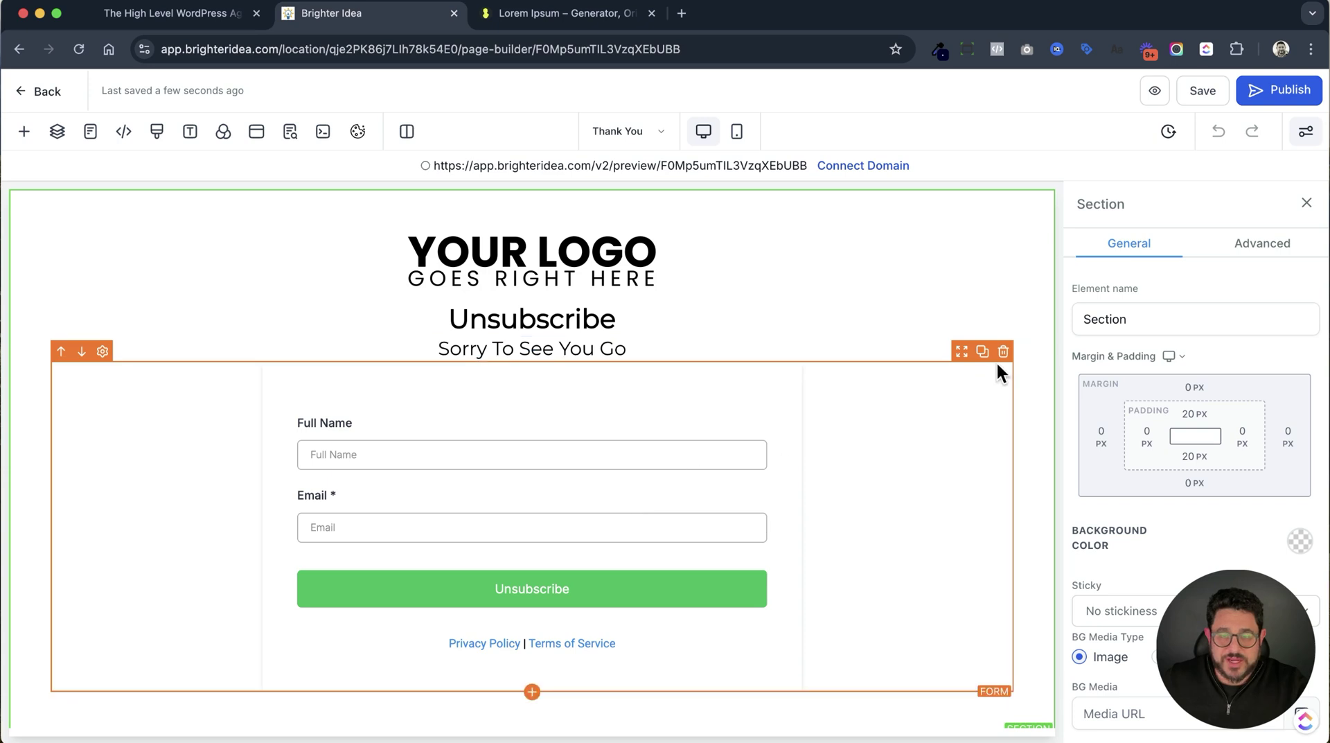
{"action": "left_click", "coordinate": [1003, 353]}
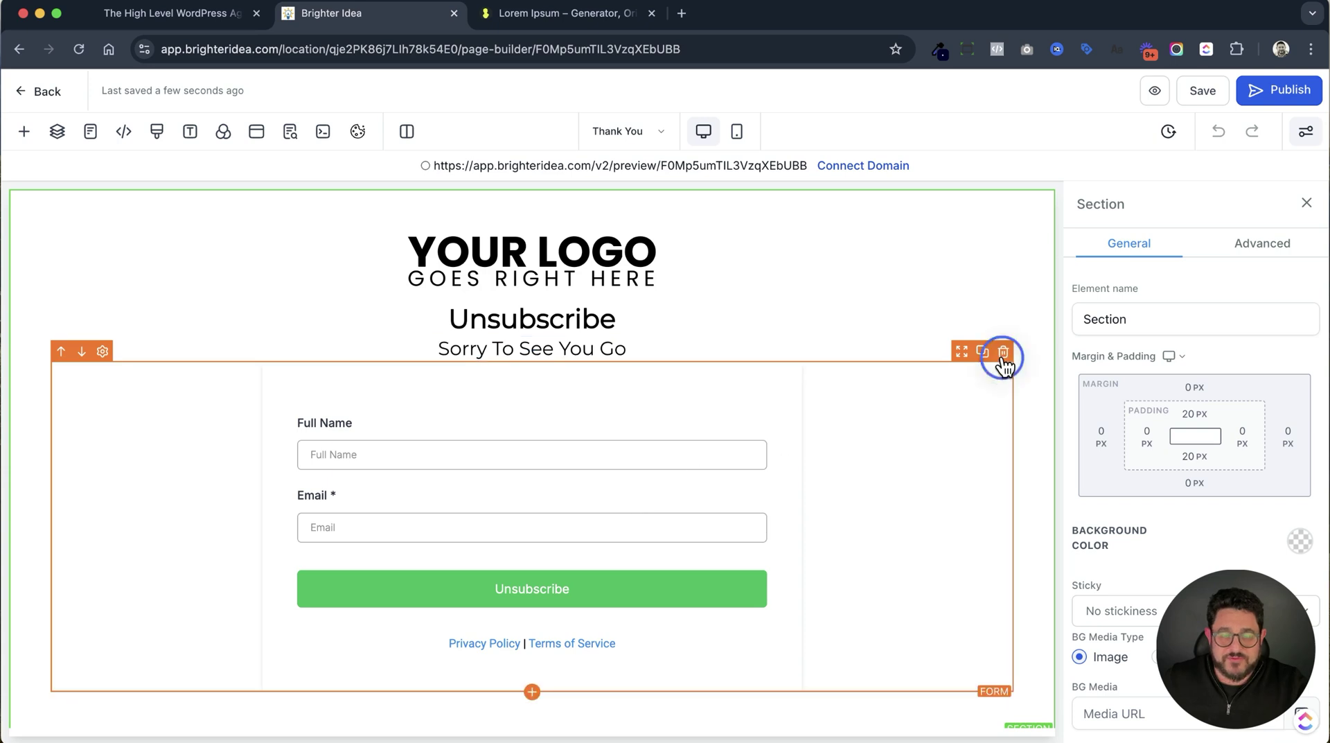
{"action": "left_click", "coordinate": [490, 346]}
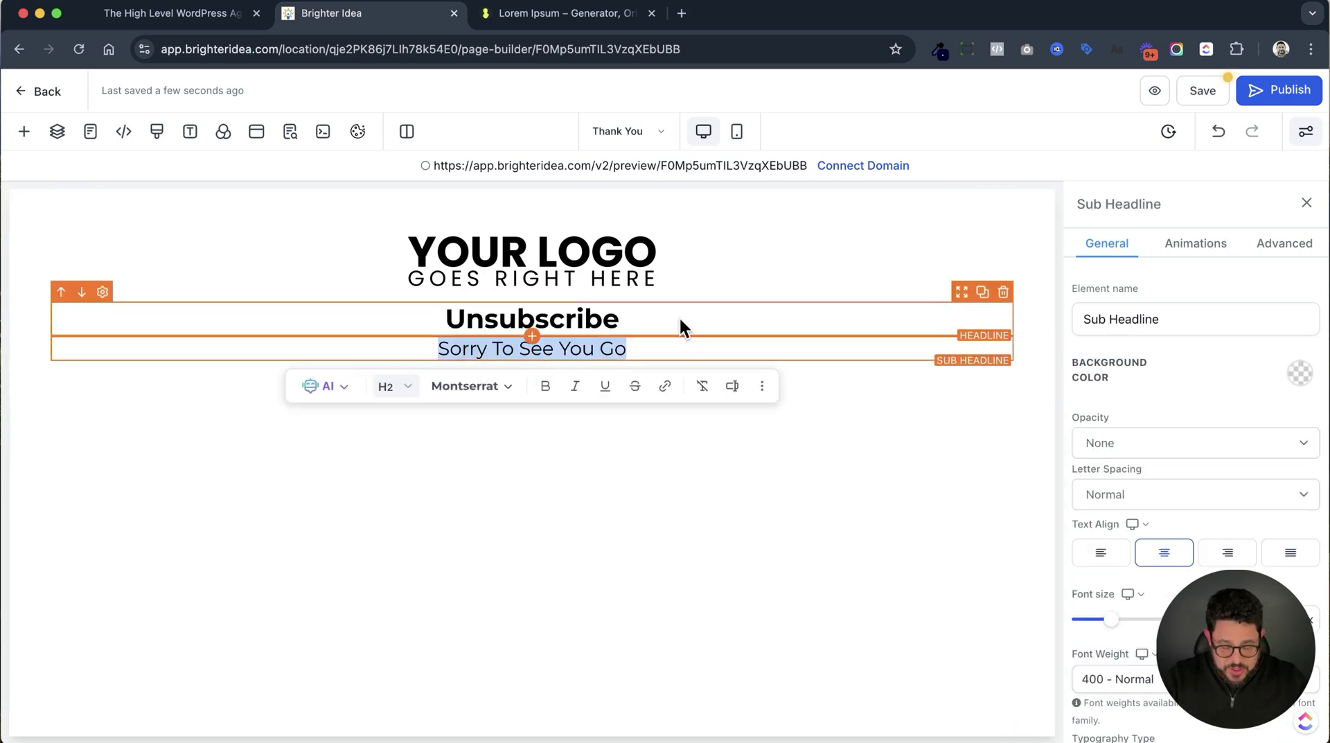
{"action": "type", "text": "You Are Unsubs"}
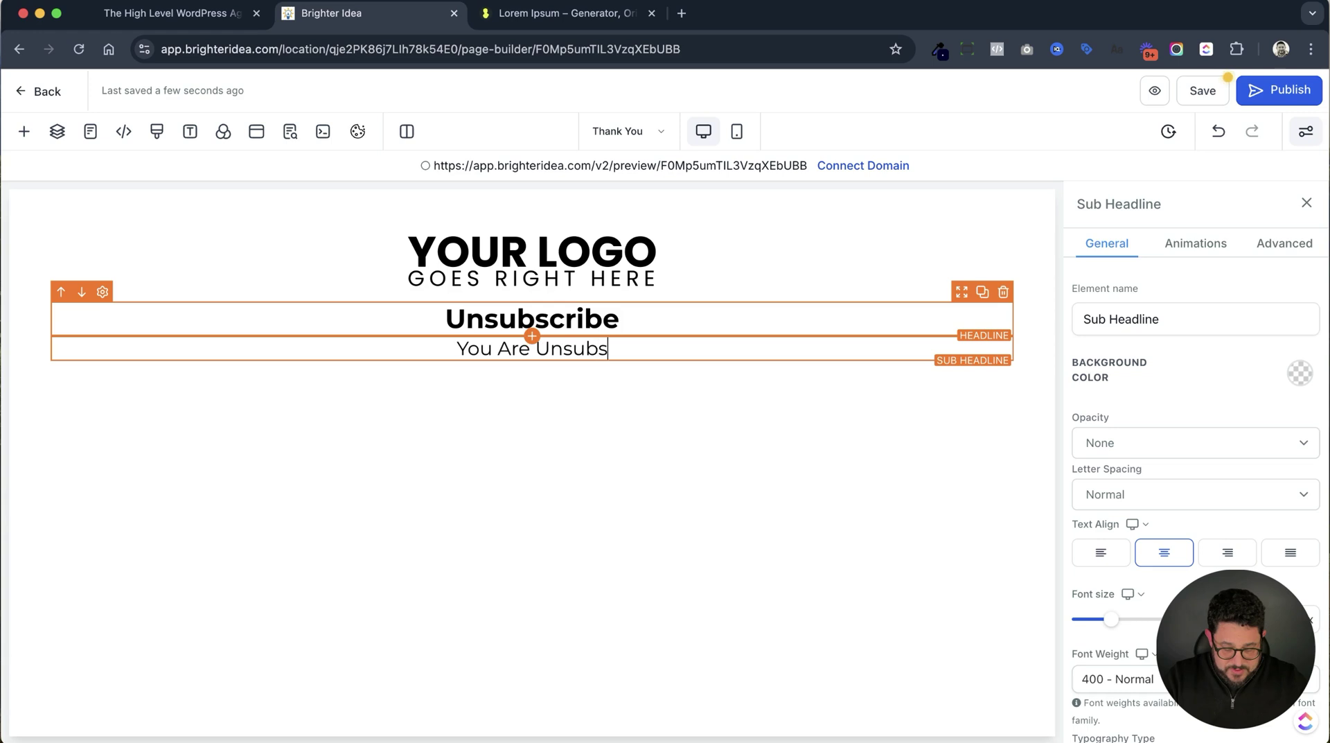
{"action": "type", "text": "cribed"}
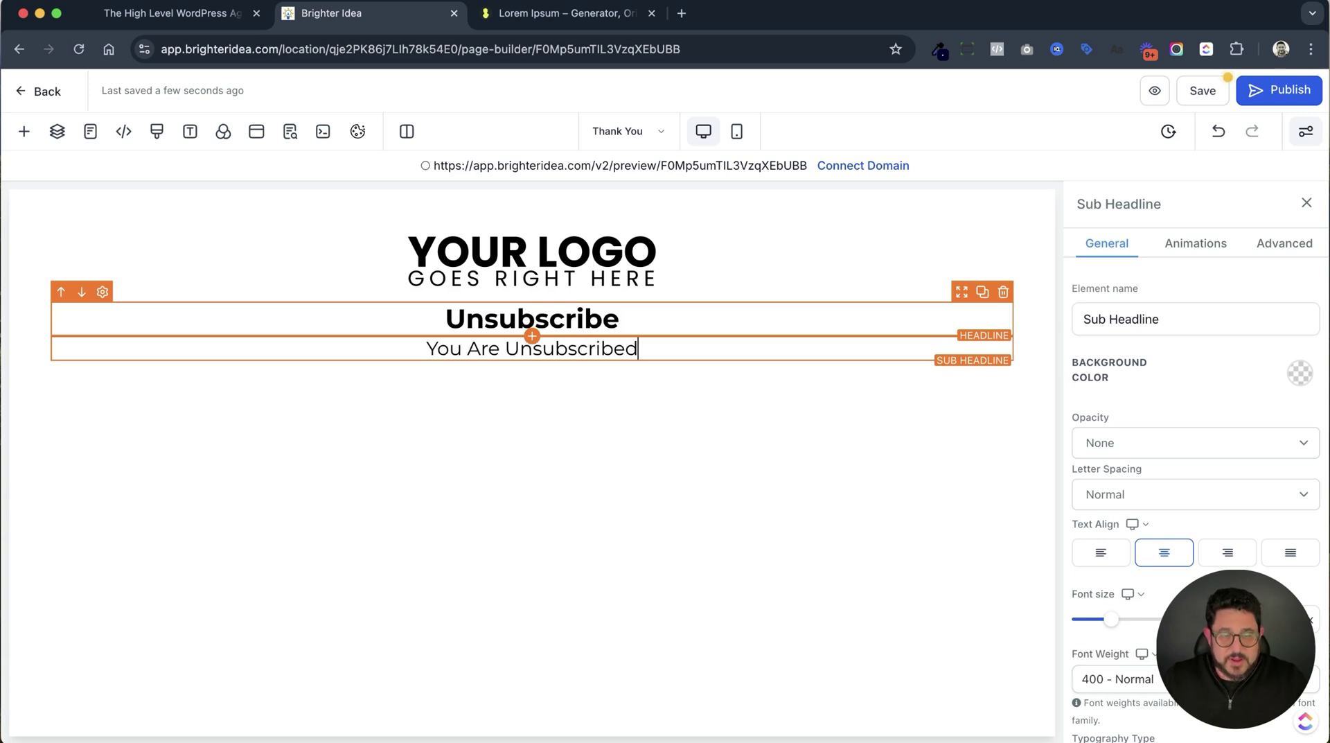
{"action": "left_click", "coordinate": [846, 425]}
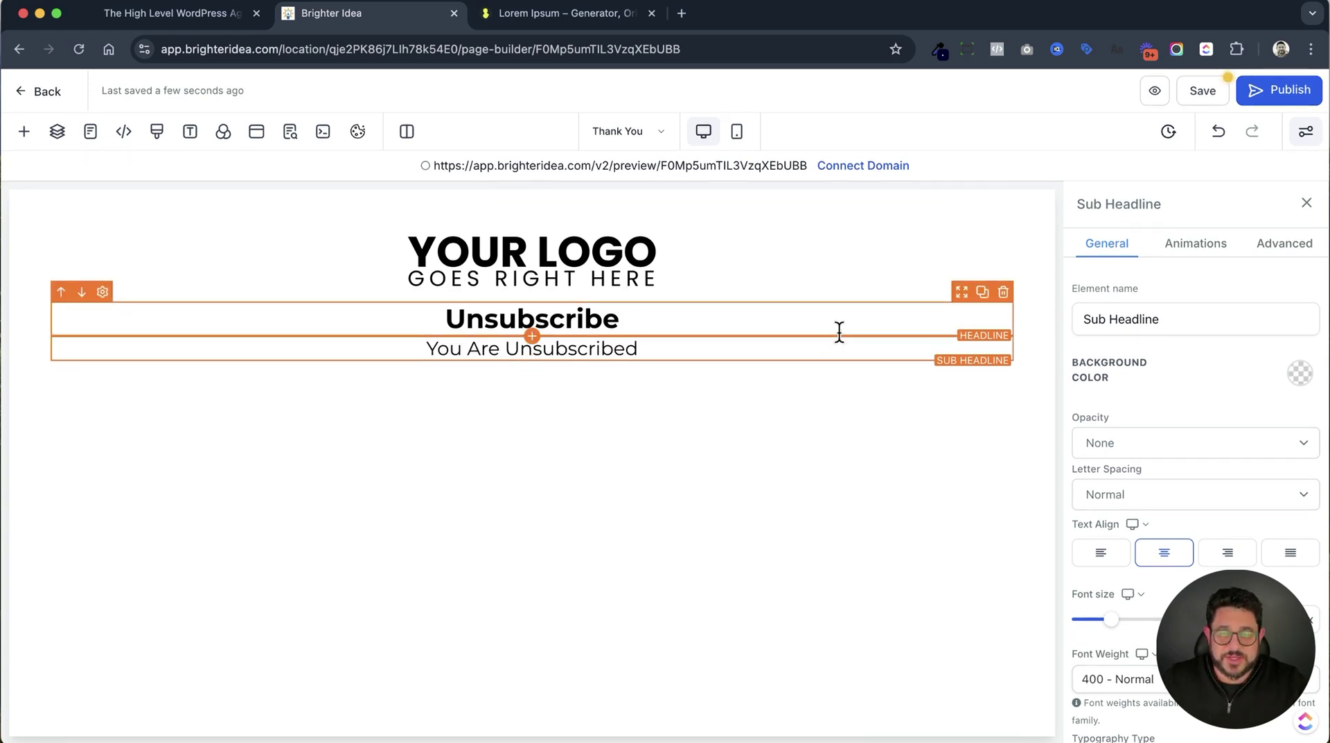
{"action": "left_click", "coordinate": [1000, 296]}
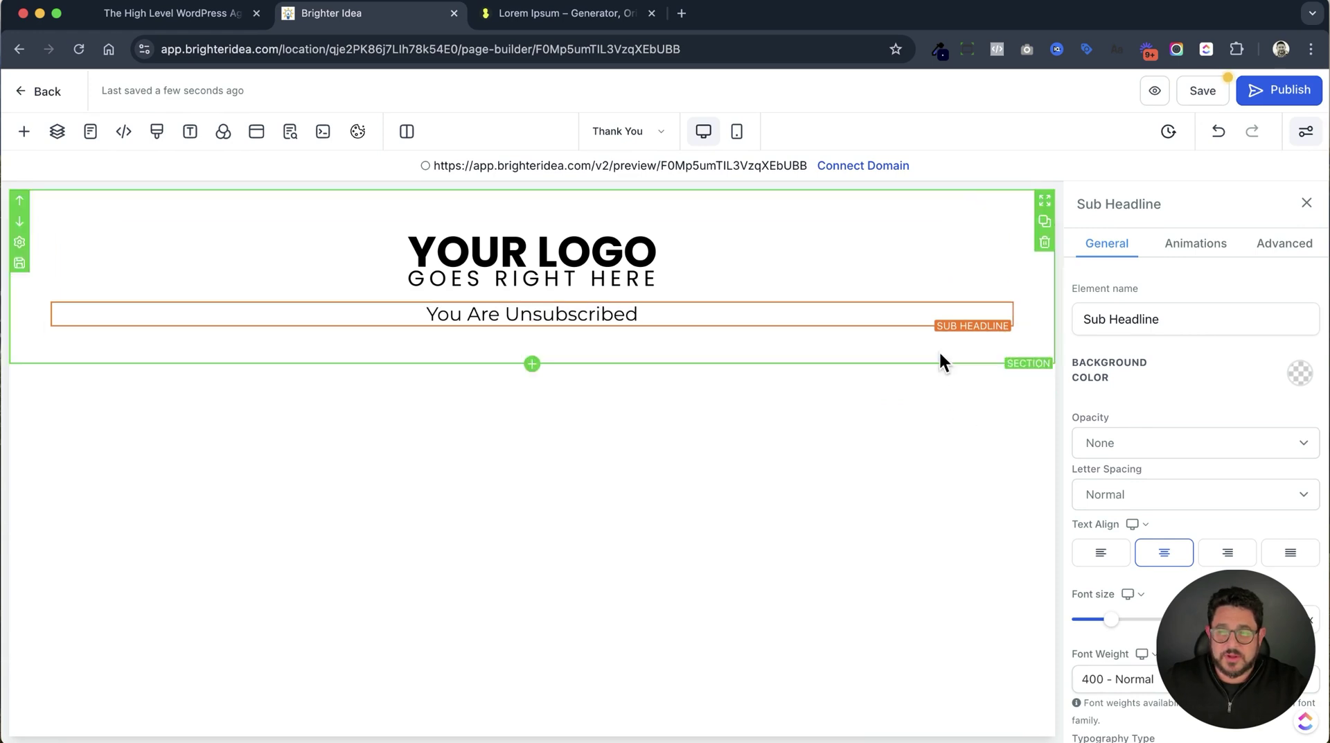
{"action": "left_click", "coordinate": [1204, 90]}
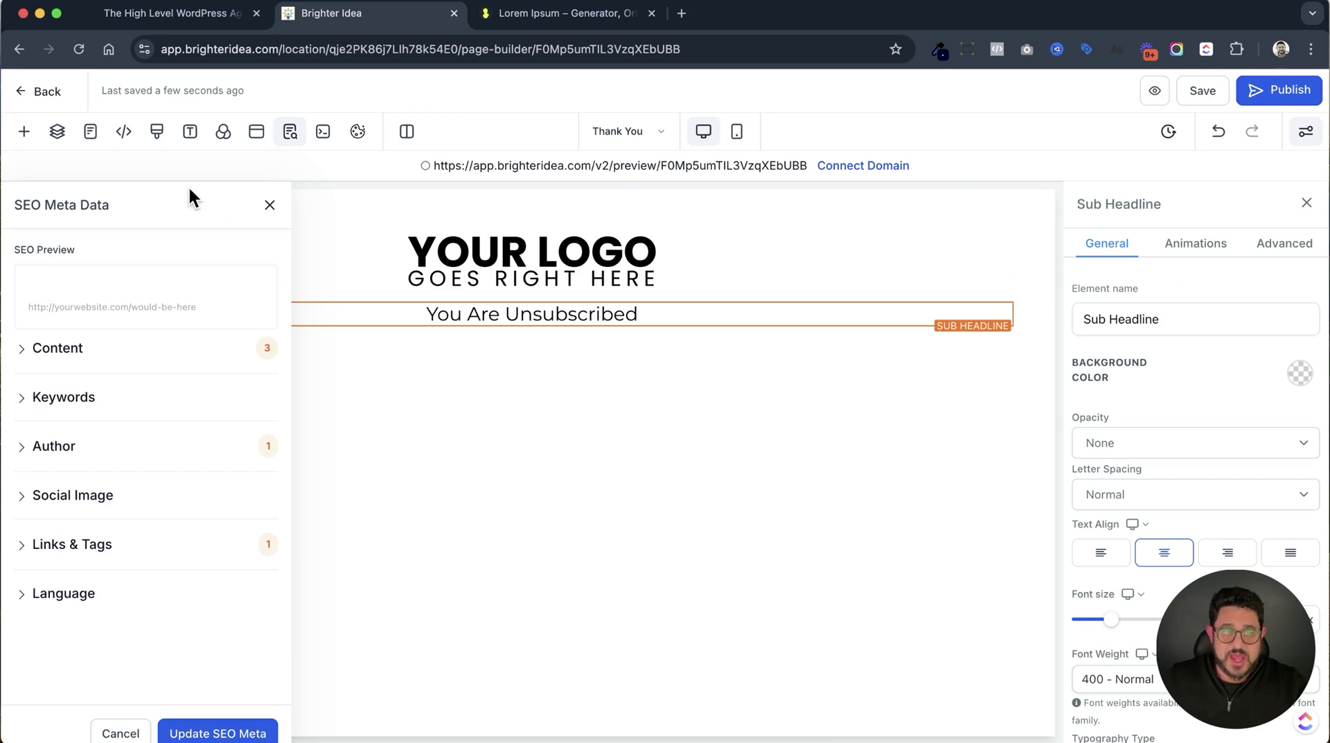
{"action": "left_click", "coordinate": [48, 91]}
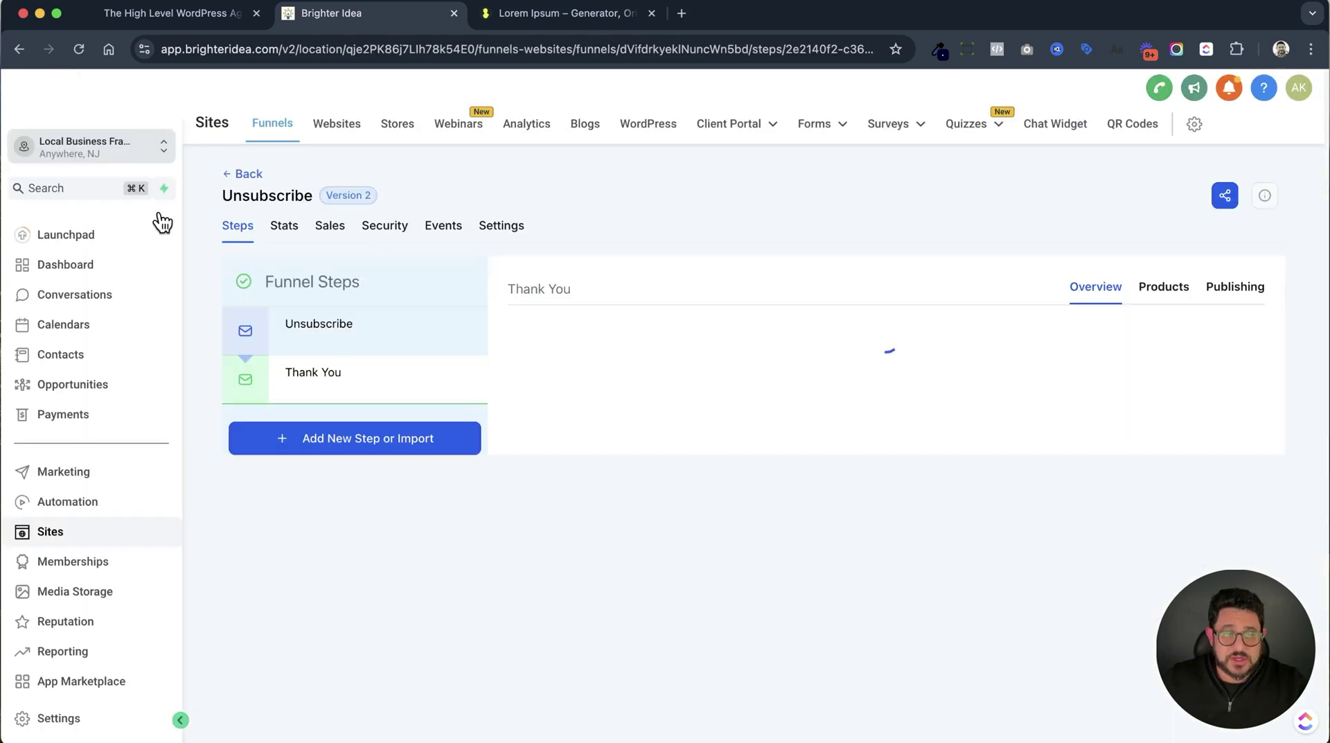
Check the funnel's domain settings, where no domain is available.
{"action": "left_click", "coordinate": [504, 228]}
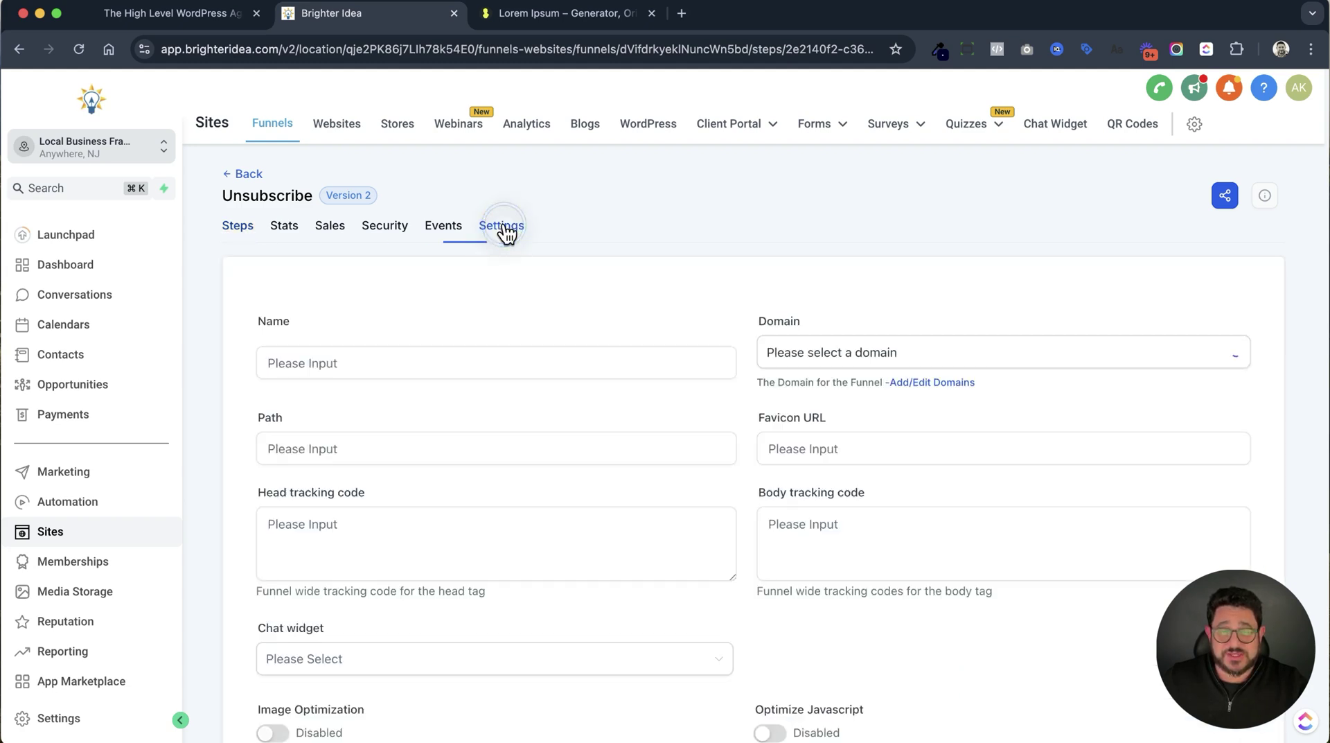
{"action": "left_click", "coordinate": [964, 353]}
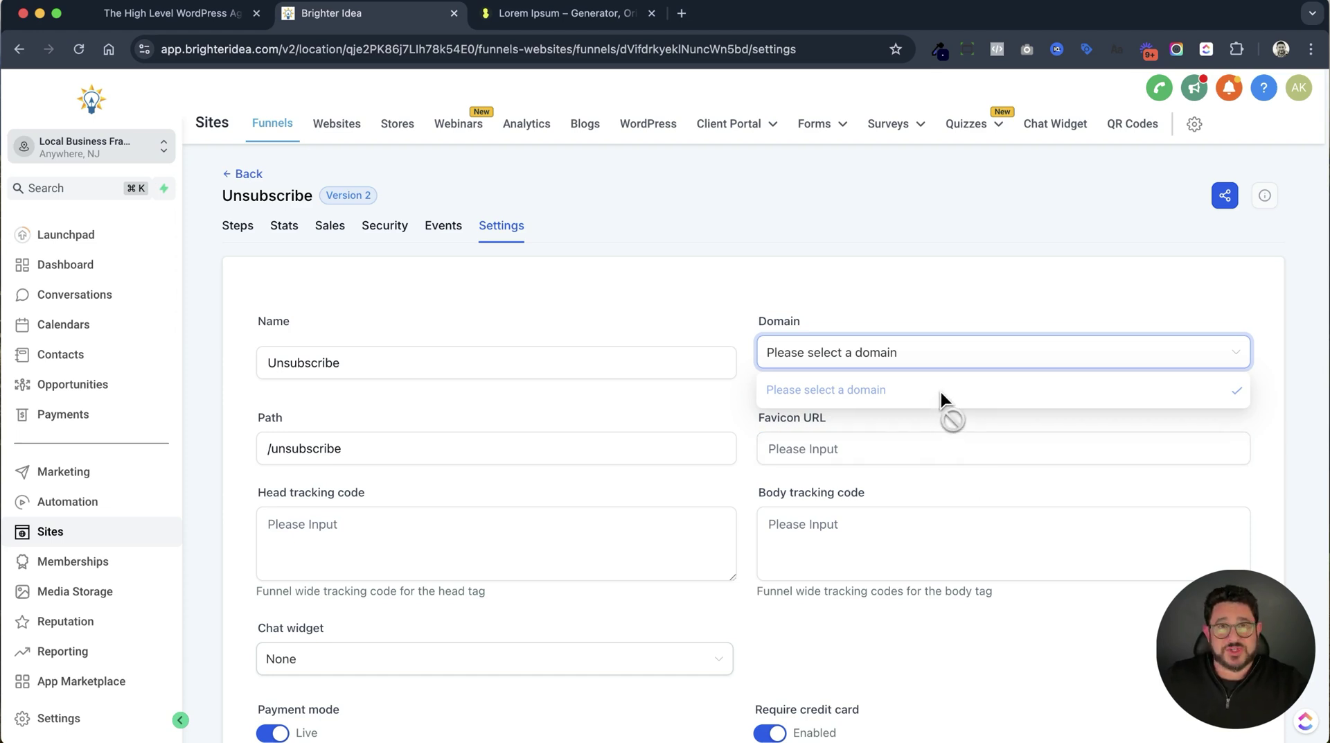
{"action": "left_click", "coordinate": [921, 476]}
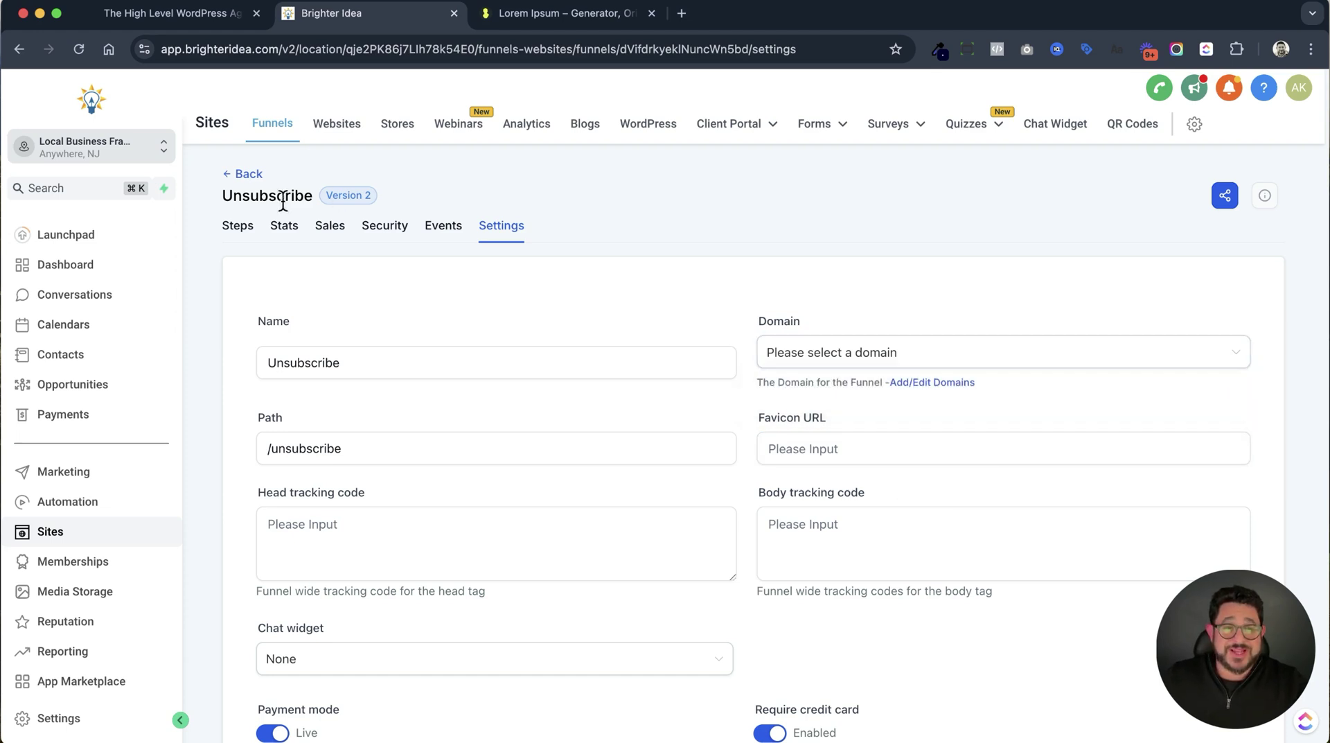
{"action": "left_click", "coordinate": [242, 231]}
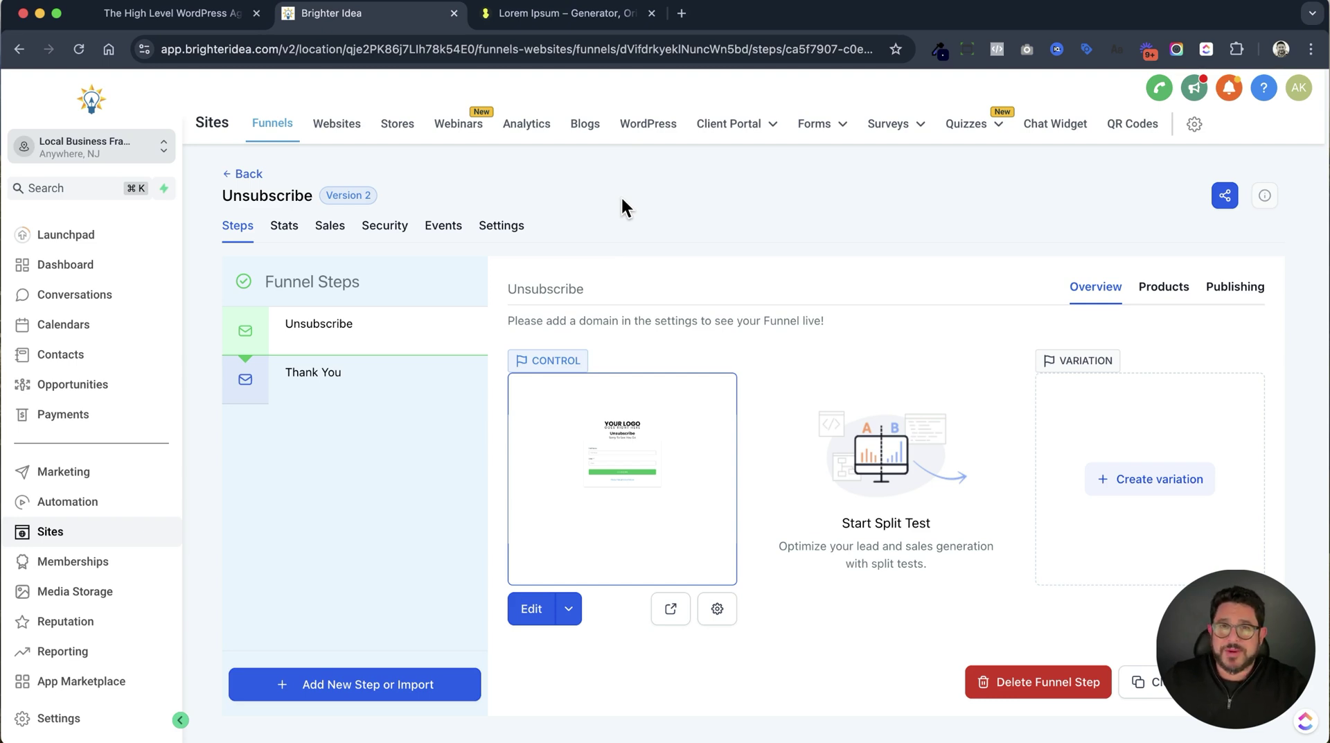
Open the Unsubscribe page preview in a new tab and copy its URL.
{"action": "left_click", "coordinate": [673, 612]}
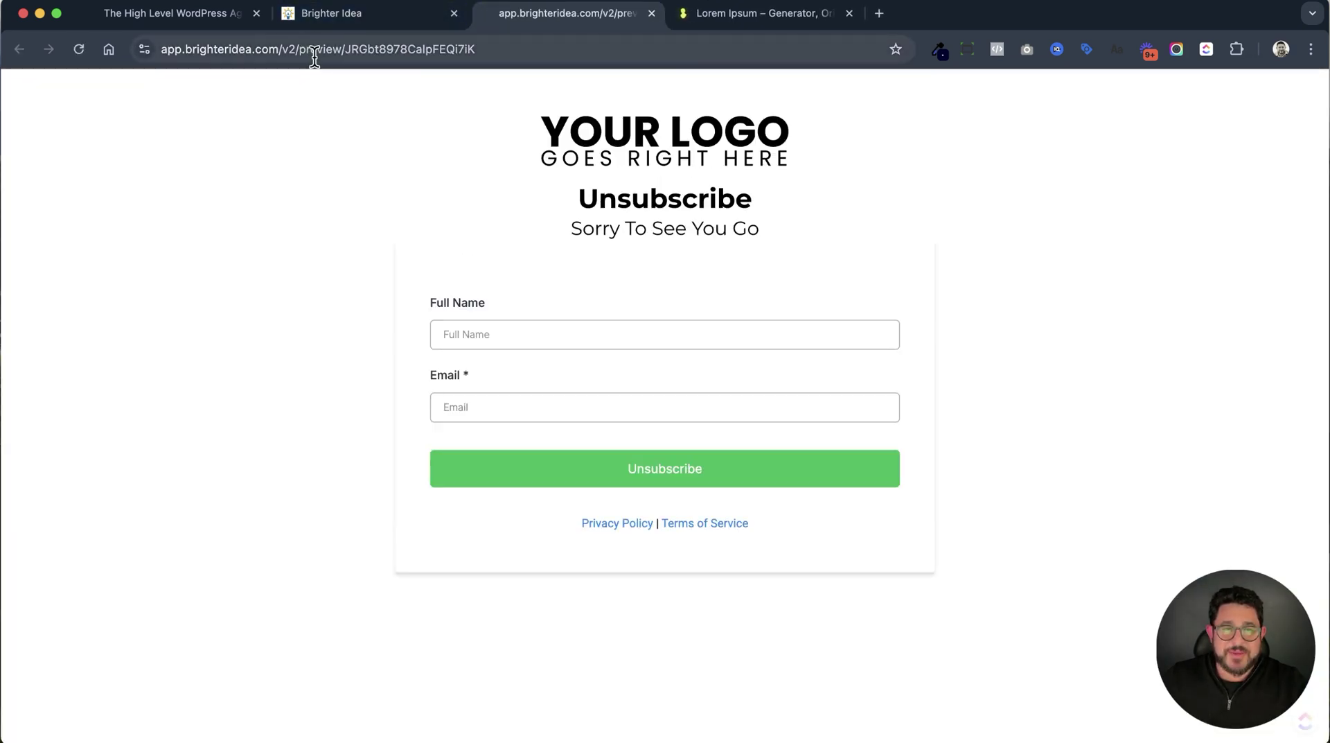
{"action": "left_click", "coordinate": [317, 50]}
{"action": "left_click", "coordinate": [322, 48], "text": "shift"}
{"action": "triple_click", "coordinate": [322, 48]}
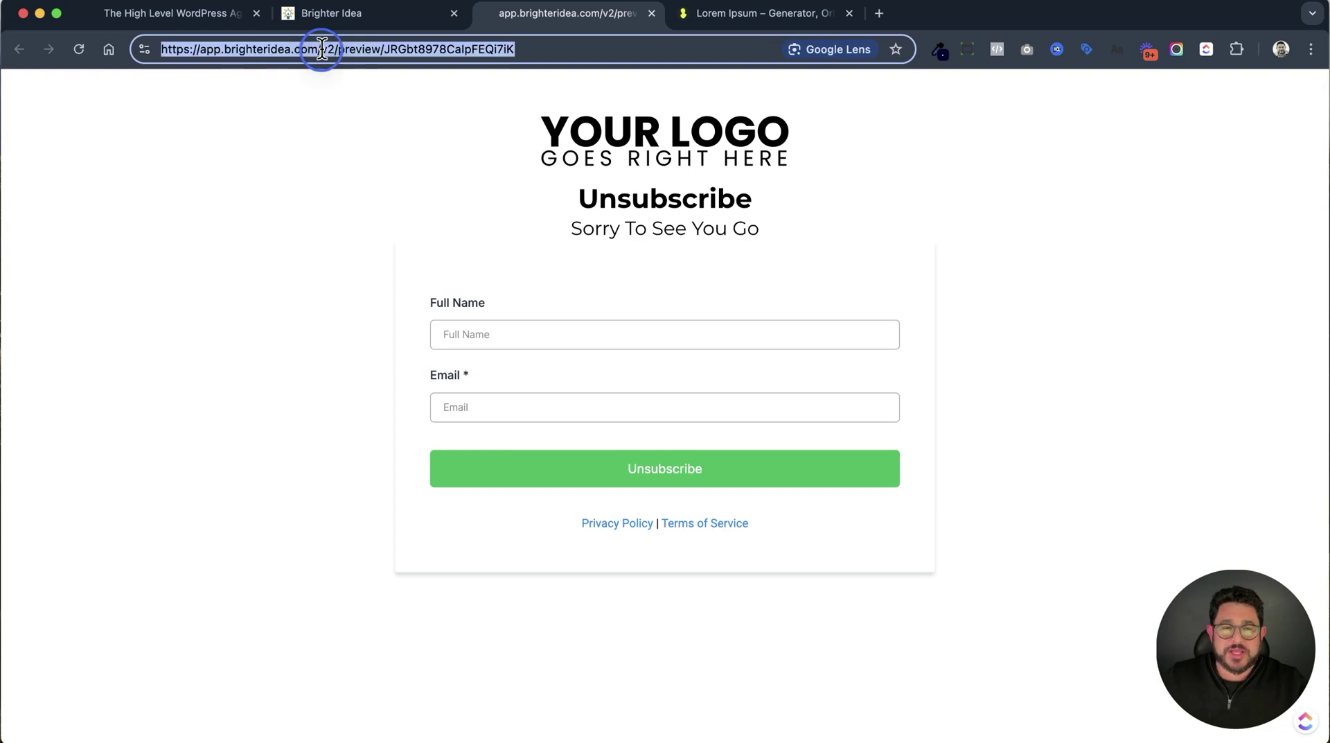
{"action": "left_click", "coordinate": [372, 25]}
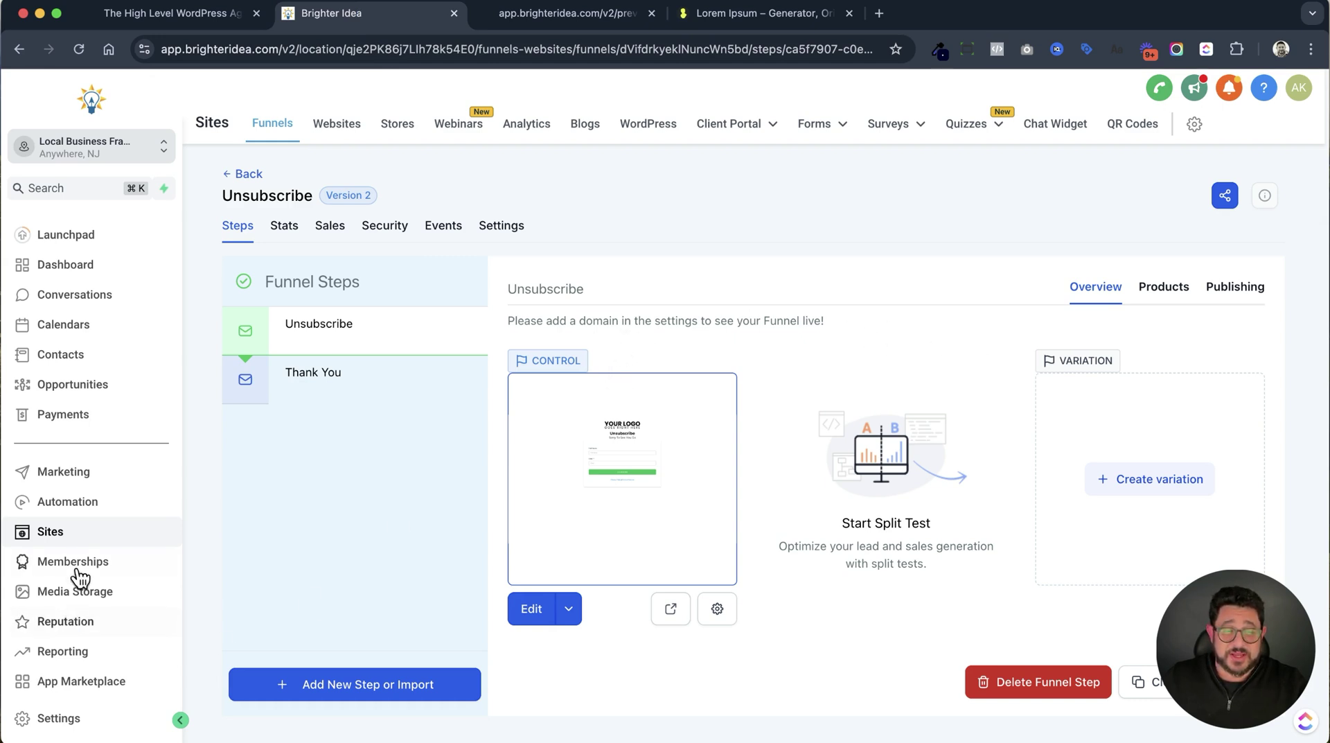
Start a new email template in Marketing > Emails with a Text block and a Footer block.
{"action": "left_click", "coordinate": [90, 474]}
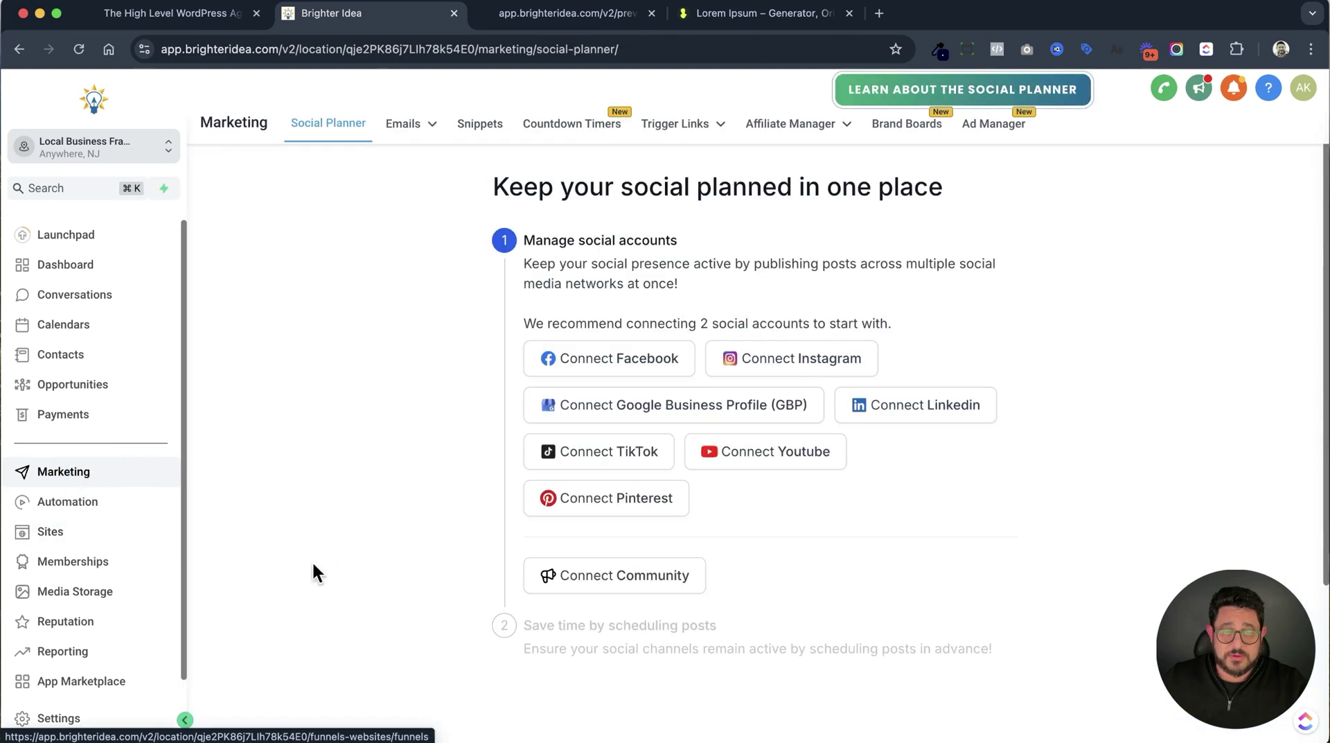
{"action": "mouse_move", "coordinate": [429, 125]}
{"action": "left_click", "coordinate": [408, 161]}
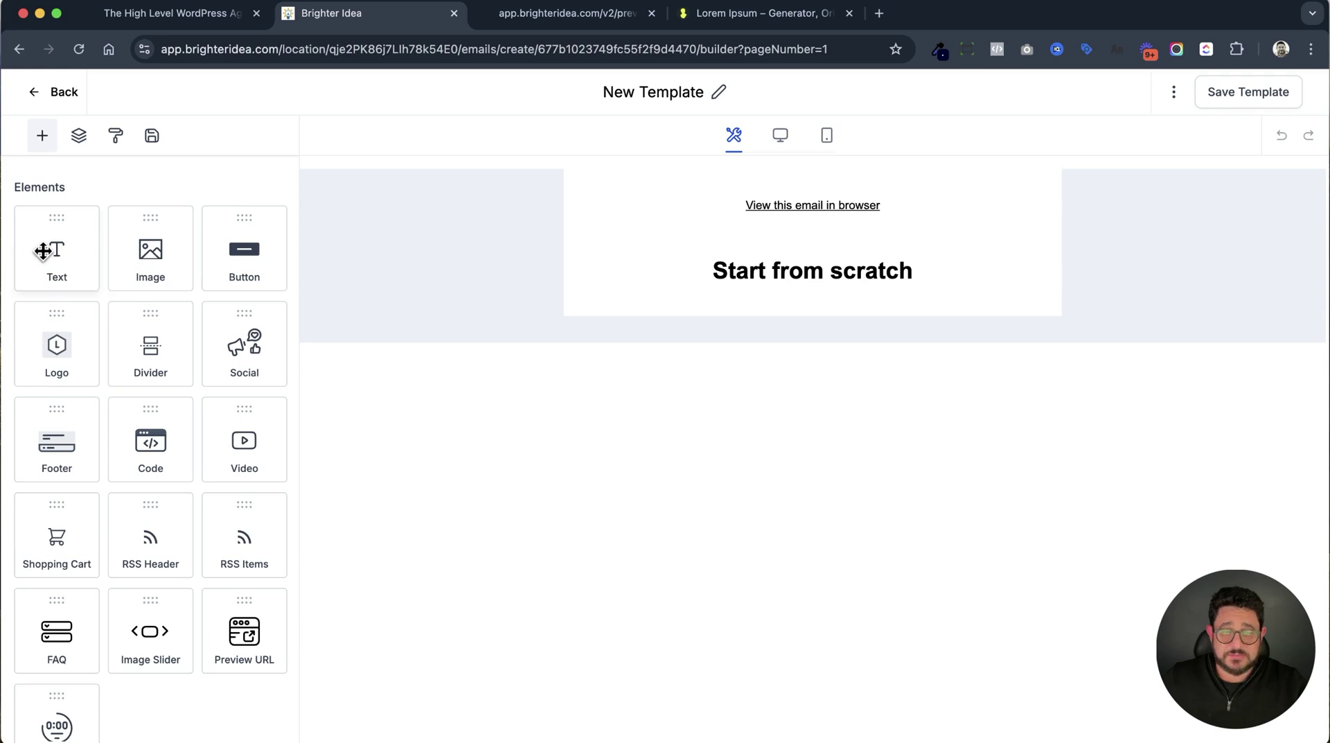
{"action": "left_click_drag", "start_coordinate": [43, 251], "coordinate": [848, 208]}
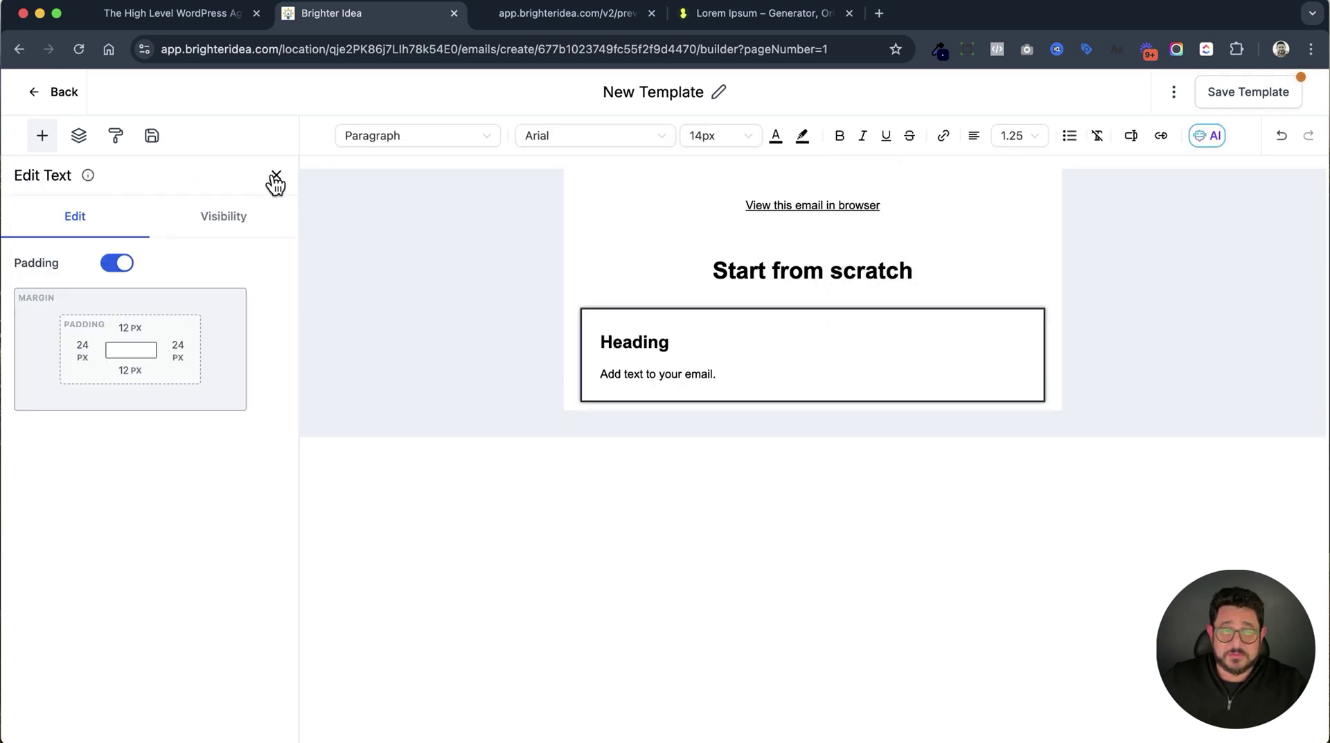
{"action": "left_click", "coordinate": [276, 175]}
{"action": "left_click_drag", "start_coordinate": [74, 431], "coordinate": [688, 362]}
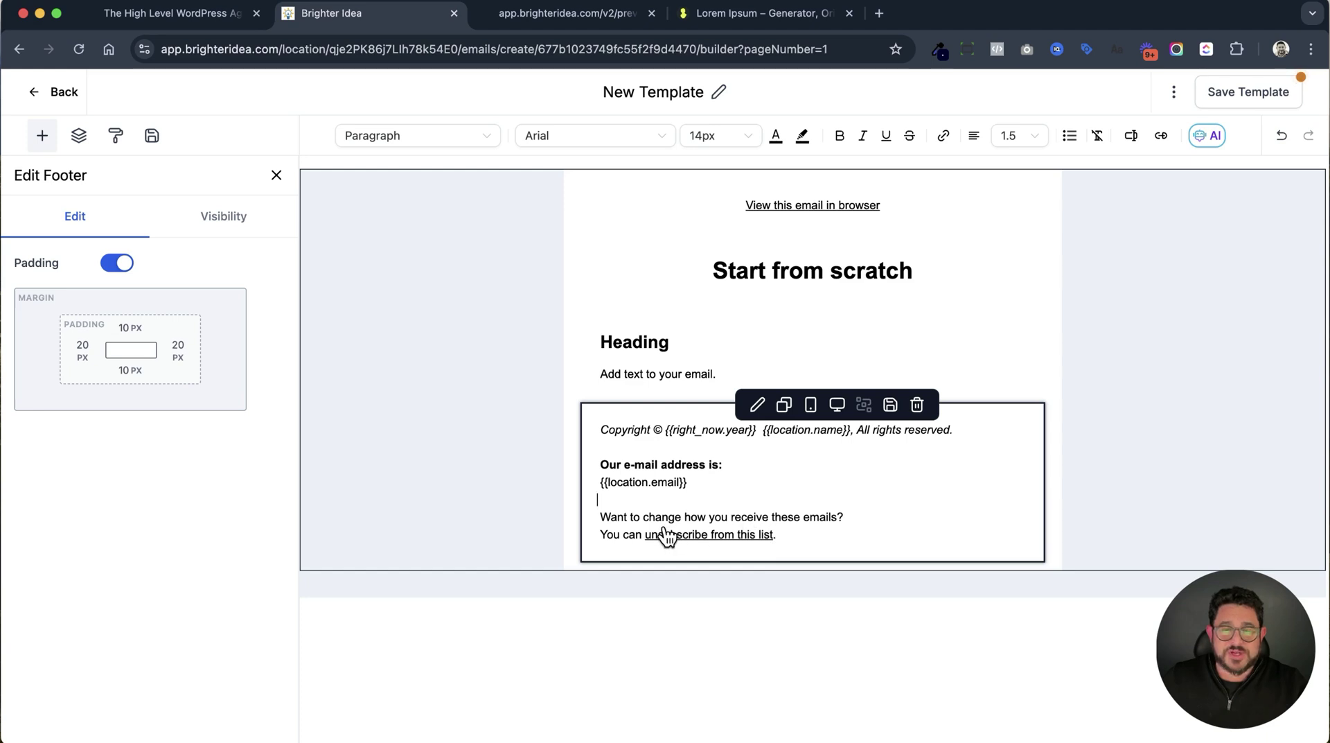
Trim the footer link text to just 'unsubscribe' and bring up its link settings.
{"action": "left_click_drag", "start_coordinate": [647, 534], "coordinate": [785, 540]}
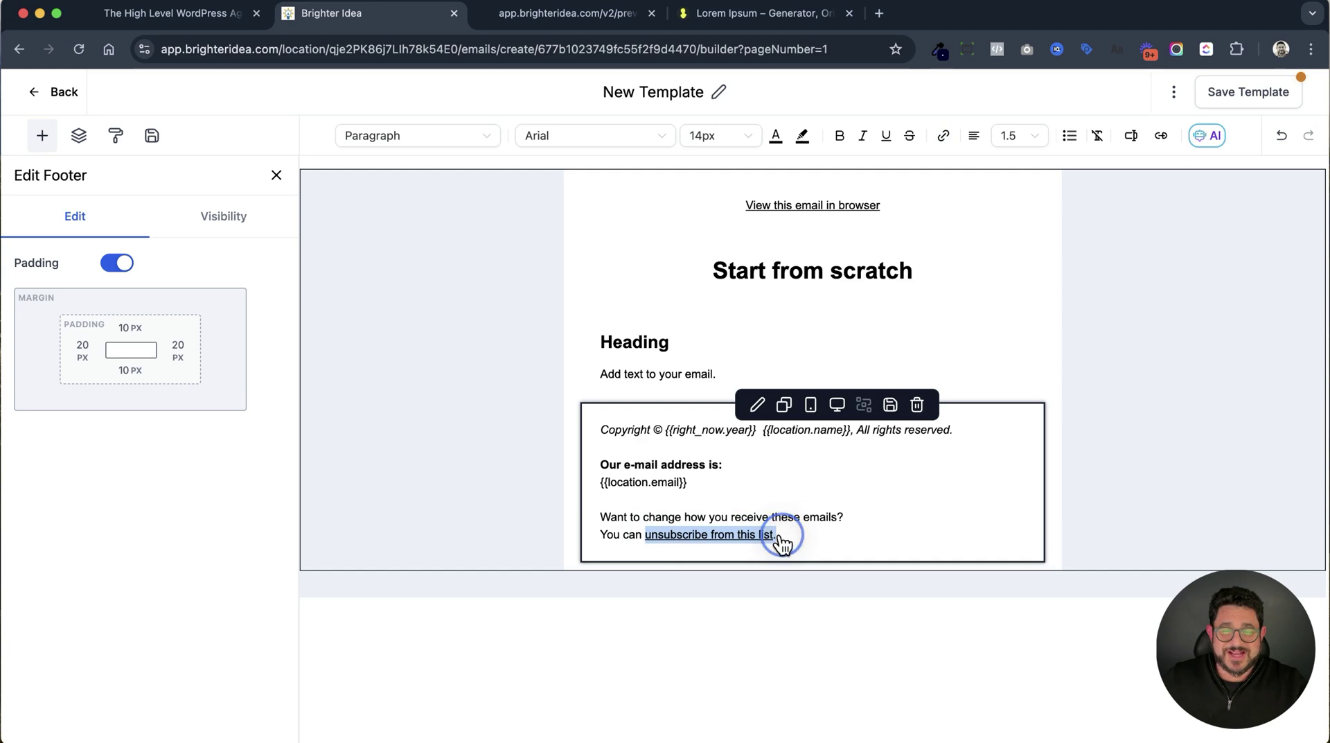
{"action": "left_click", "coordinate": [786, 537]}
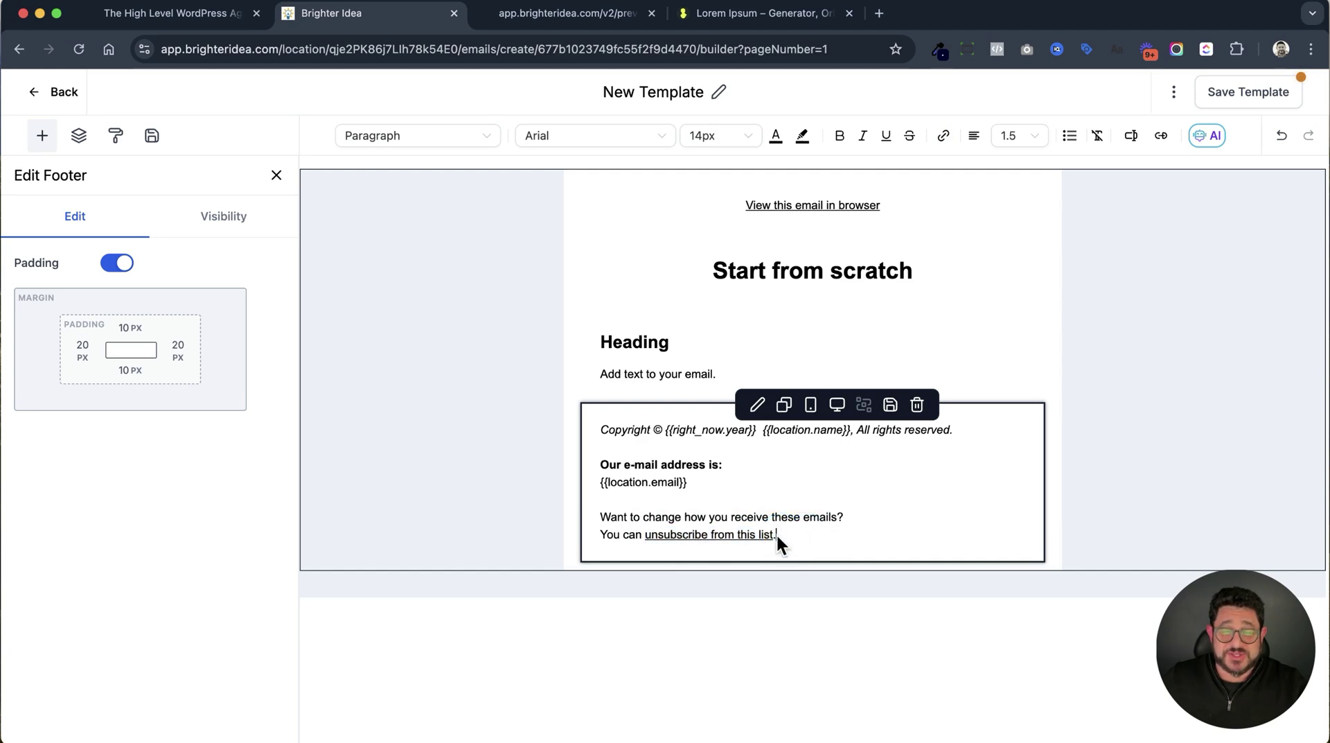
{"action": "key", "text": "BackSpace"}
{"action": "key", "text": "BackSpace"}
{"action": "key", "text": "BackSpace"}
{"action": "key", "text": "BackSpace"}
{"action": "key", "text": "BackSpace"}
{"action": "key", "text": "BackSpace"}
{"action": "key", "text": "BackSpace"}
{"action": "key", "text": "BackSpace"}
{"action": "key", "text": "BackSpace"}
{"action": "key", "text": "BackSpace"}
{"action": "key", "text": "BackSpace"}
{"action": "key", "text": "BackSpace"}
{"action": "key", "text": "BackSpace"}
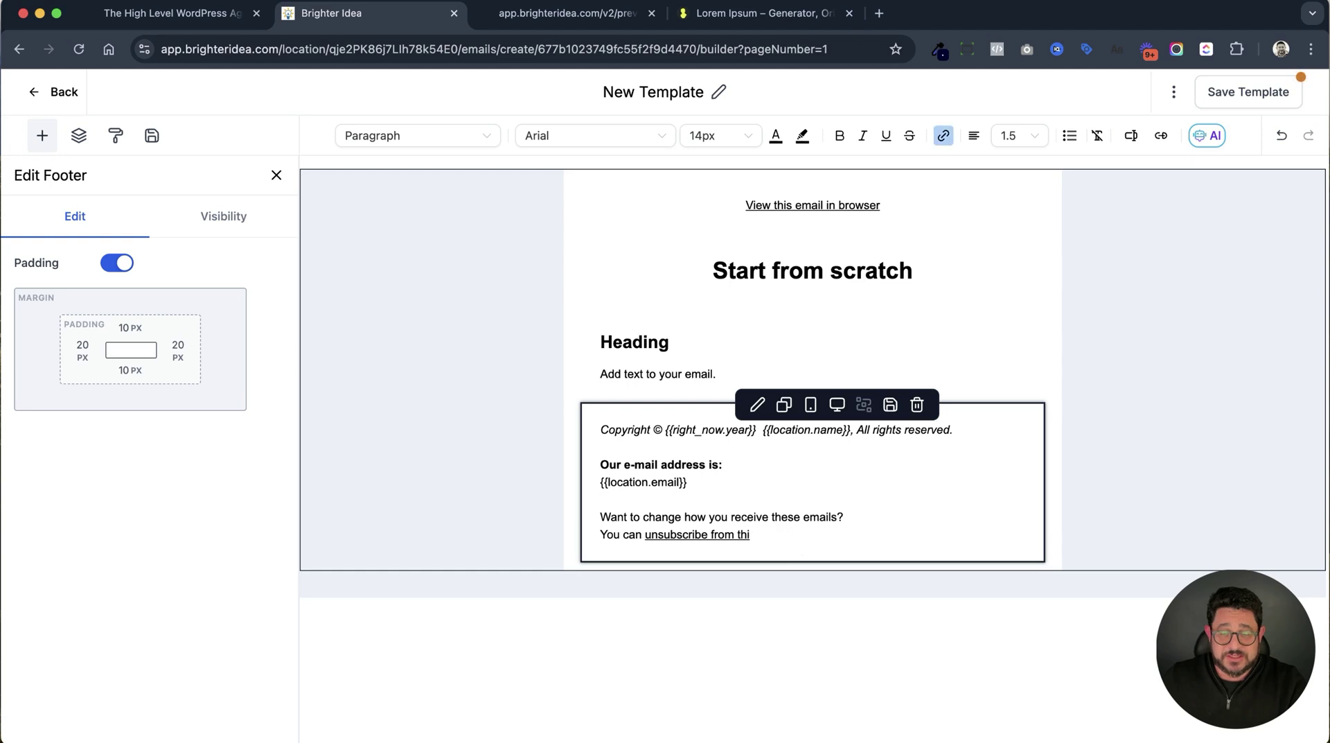
{"action": "key", "text": "BackSpace"}
{"action": "double_click", "coordinate": [673, 532]}
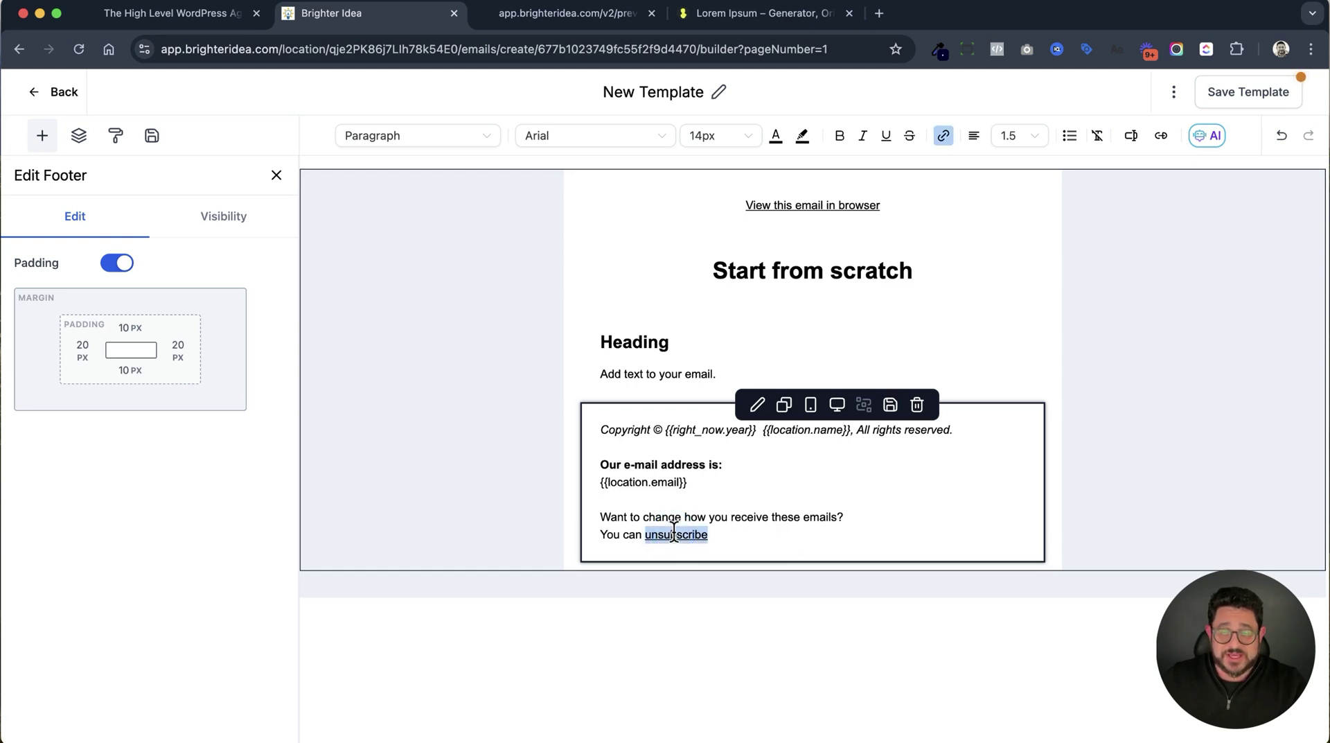
{"action": "left_click", "coordinate": [946, 138]}
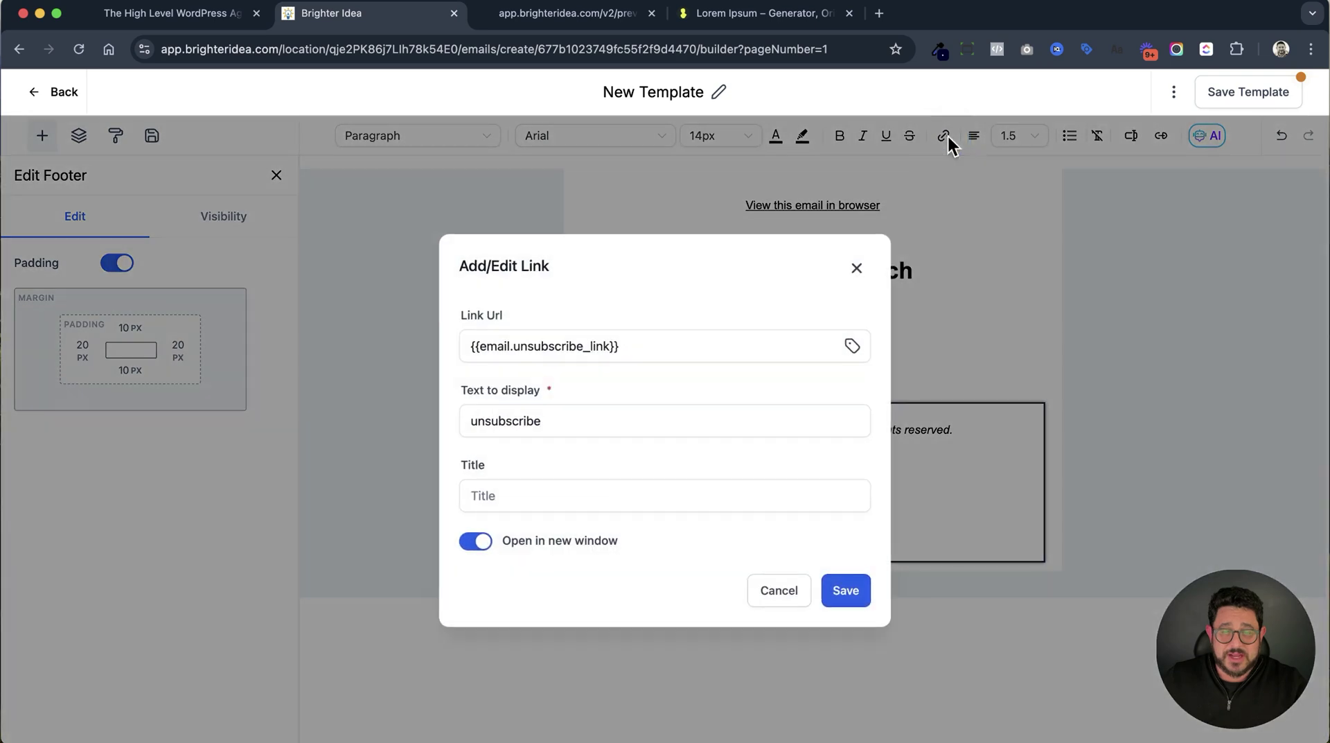
Replace {{email.unsubscribe_link}} with the copied preview page URL and save the link.
{"action": "triple_click", "coordinate": [649, 347]}
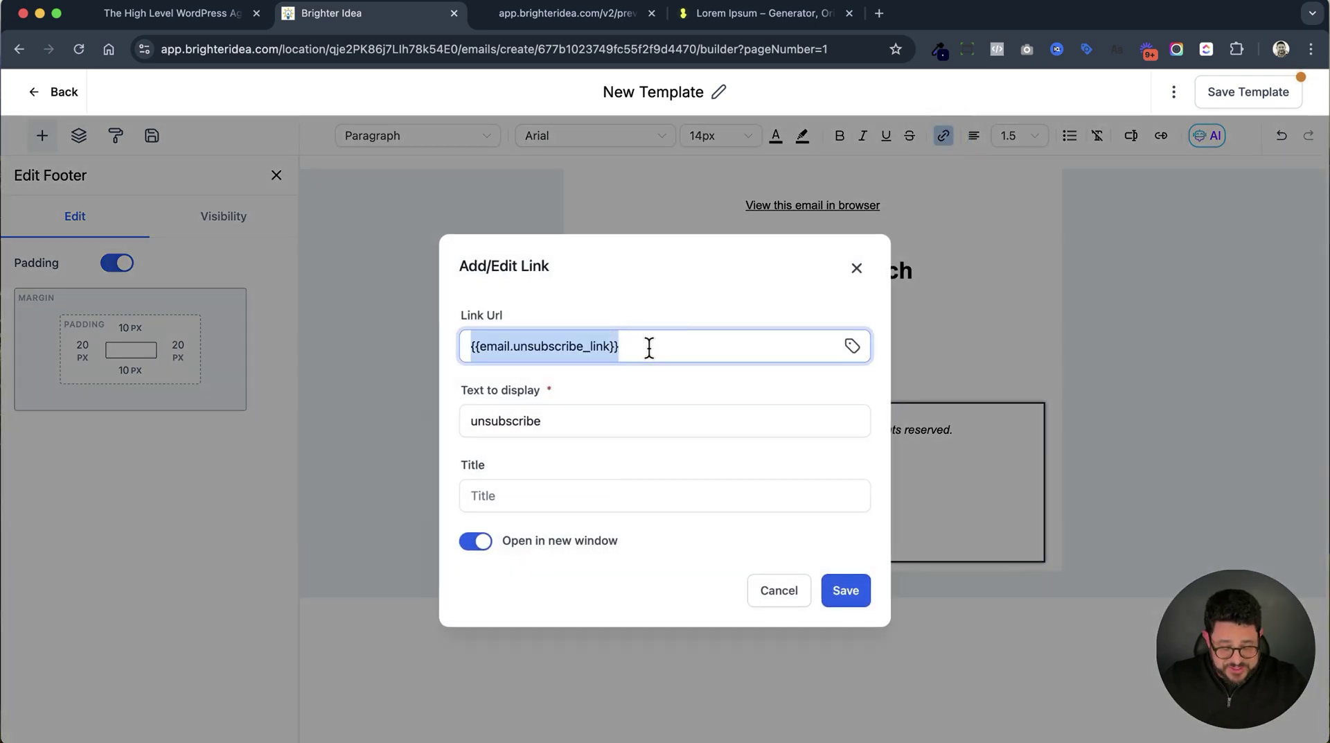
{"action": "type", "text": "https://app.brighteridea.com/v2/preview/JRGbt8978CaIpFEQi7iK"}
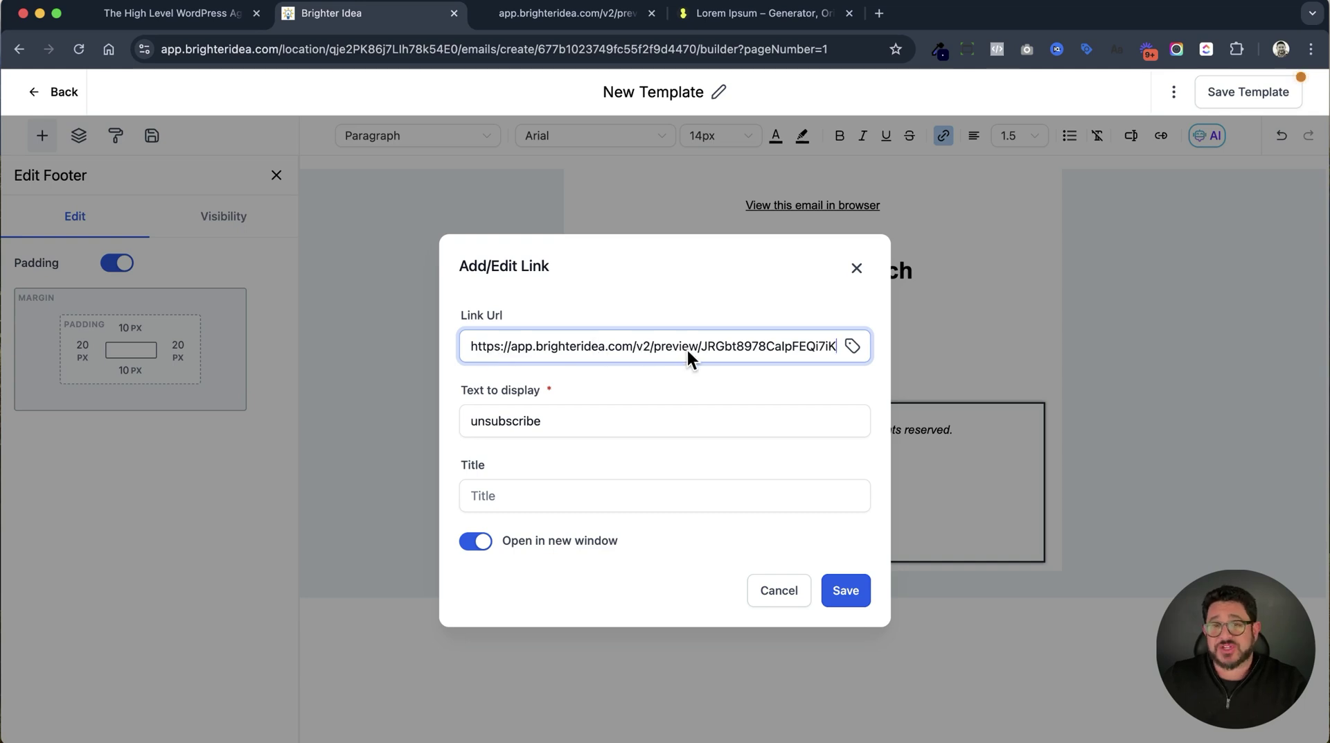
{"action": "left_click", "coordinate": [846, 591]}
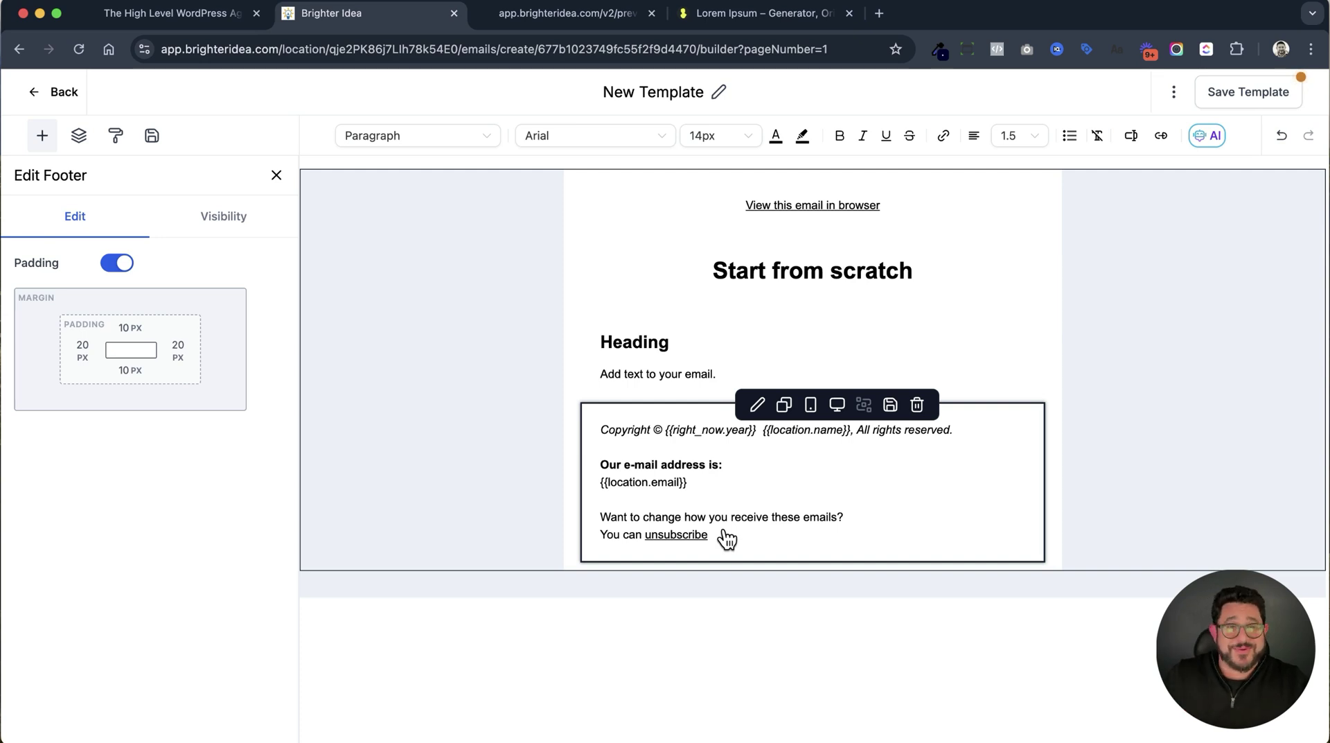
Leave the email editor and start a new blank workflow from scratch in Automation.
{"action": "left_click", "coordinate": [62, 93]}
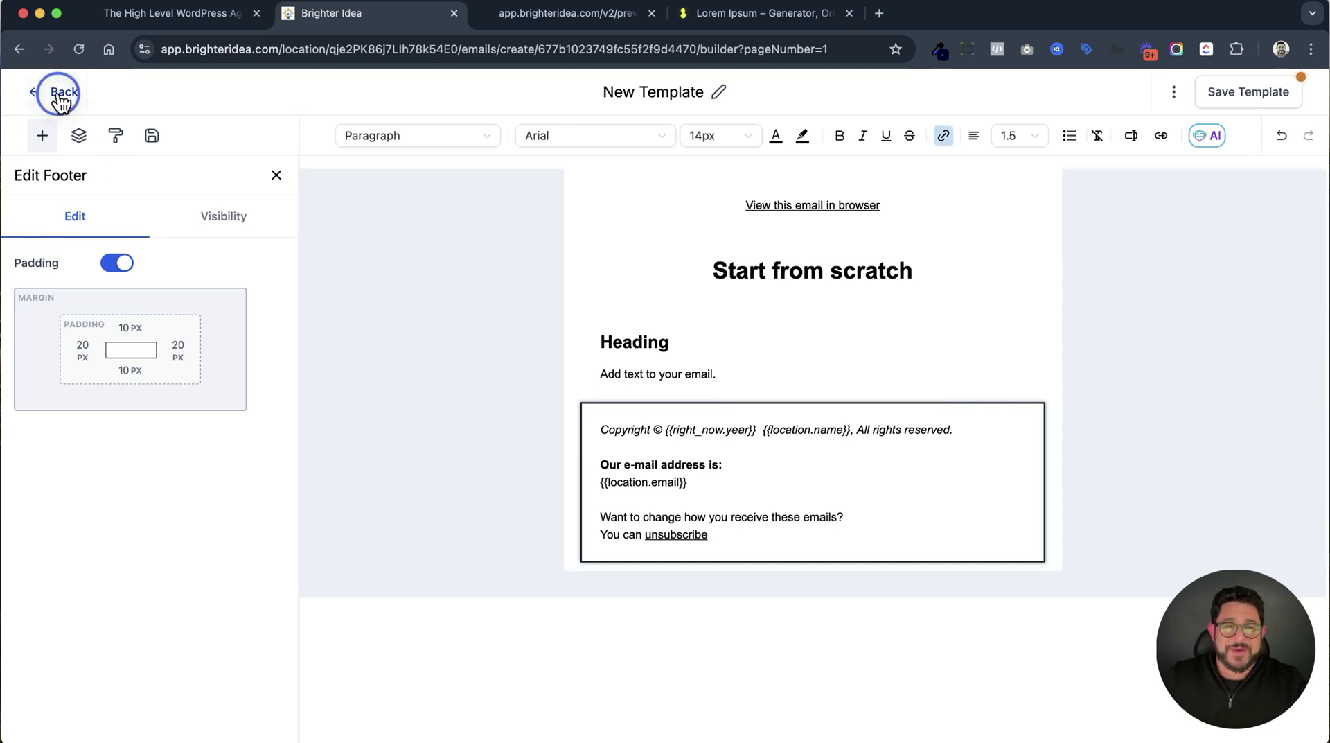
{"action": "left_click", "coordinate": [803, 178]}
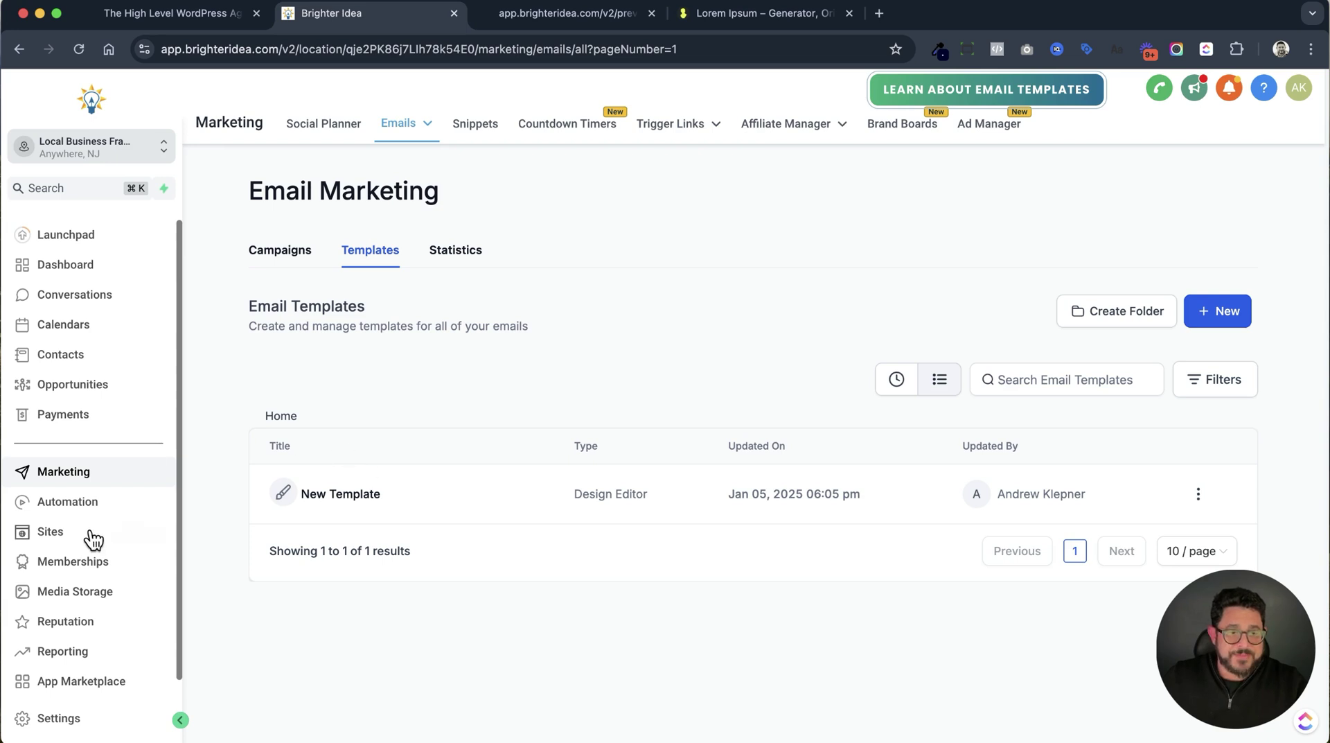
{"action": "left_click", "coordinate": [88, 507]}
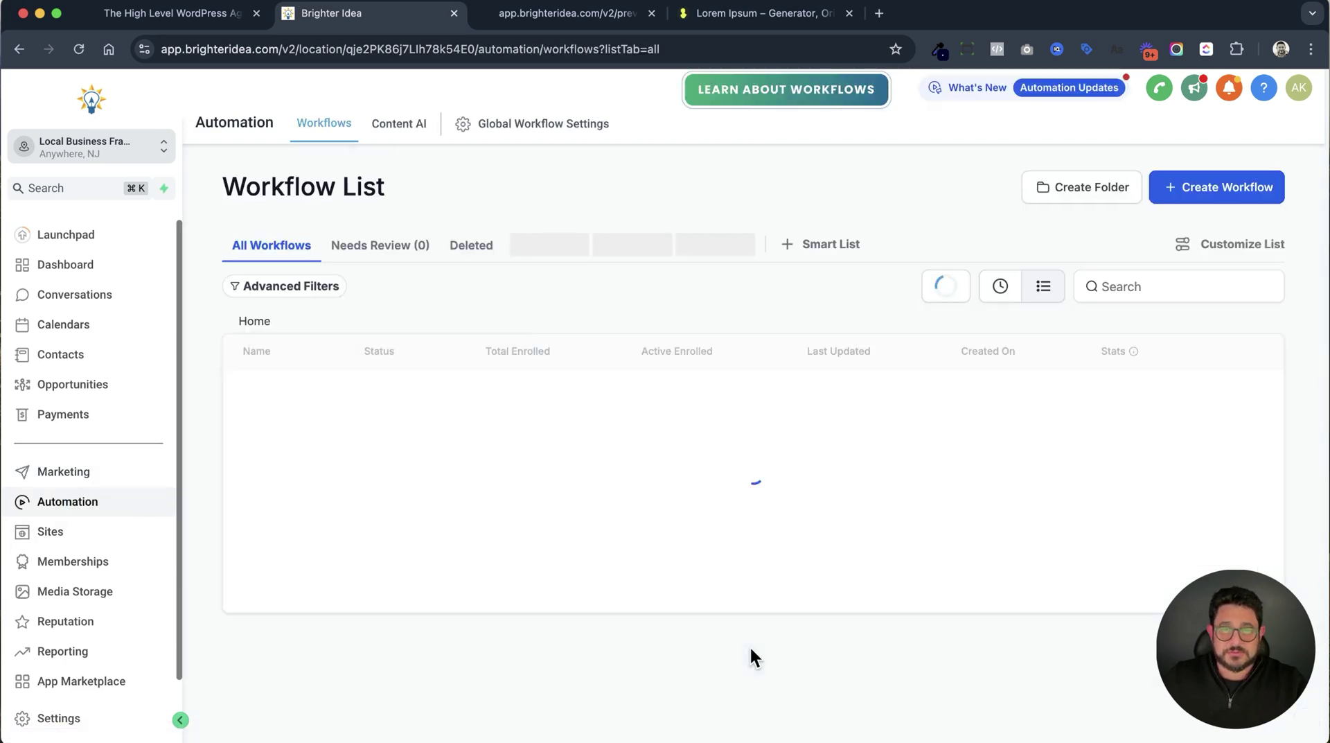
{"action": "left_click", "coordinate": [1251, 191]}
{"action": "left_click", "coordinate": [1246, 254]}
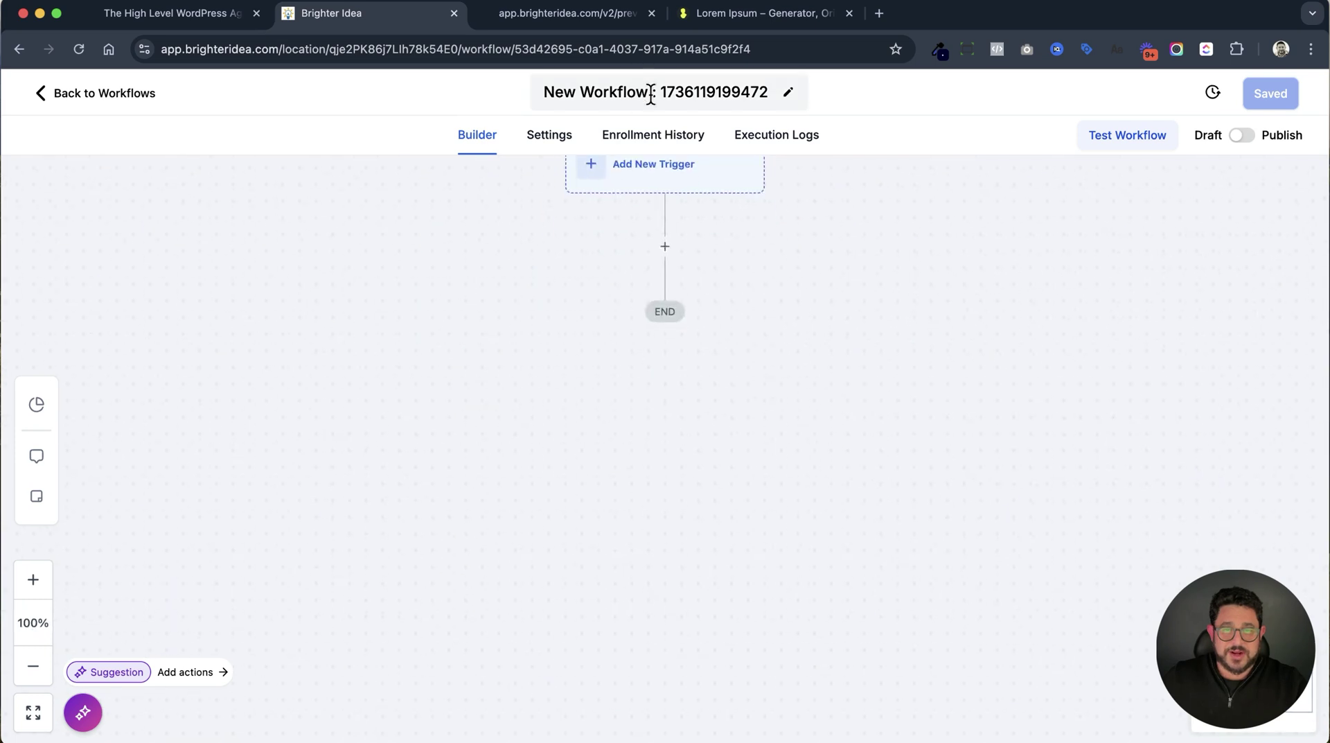
Rename the new workflow to 'Unsubscribe'.
{"action": "left_click", "coordinate": [651, 94]}
{"action": "triple_click", "coordinate": [651, 94]}
{"action": "type", "text": "Un"}
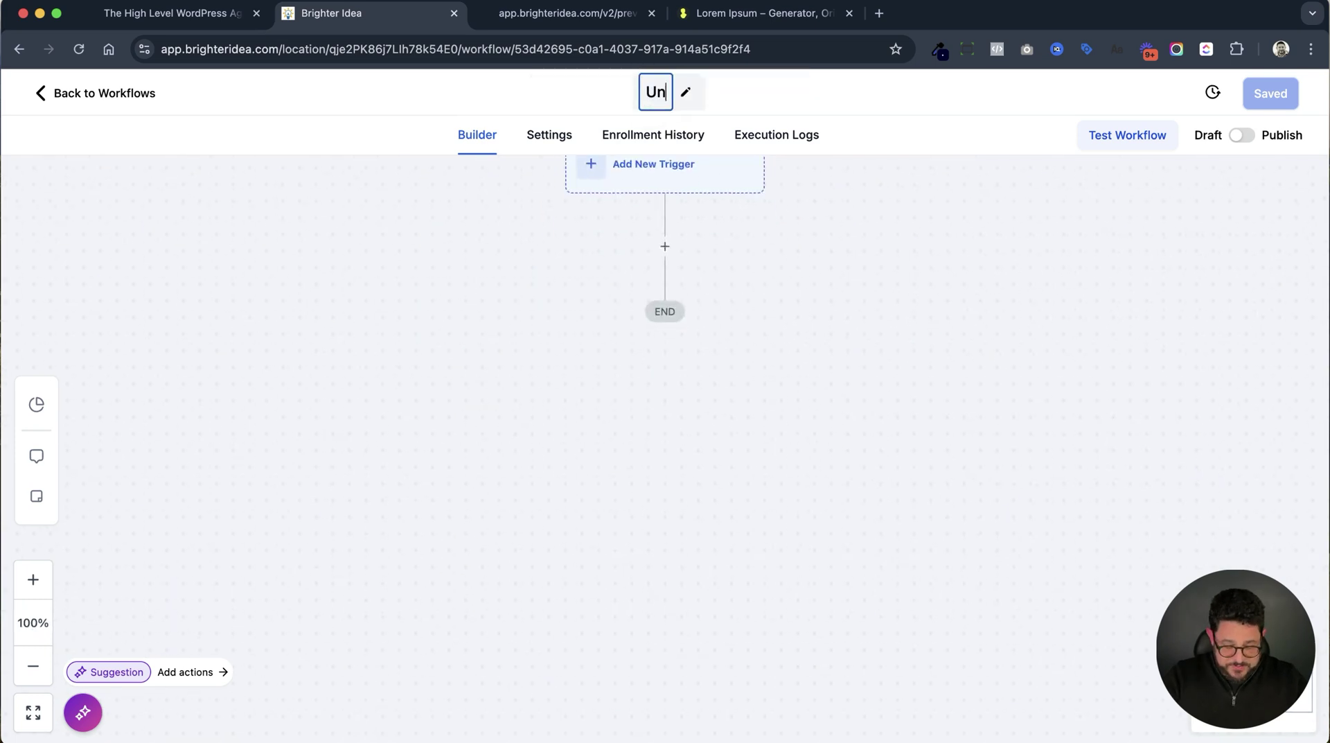
{"action": "type", "text": "subscribe"}
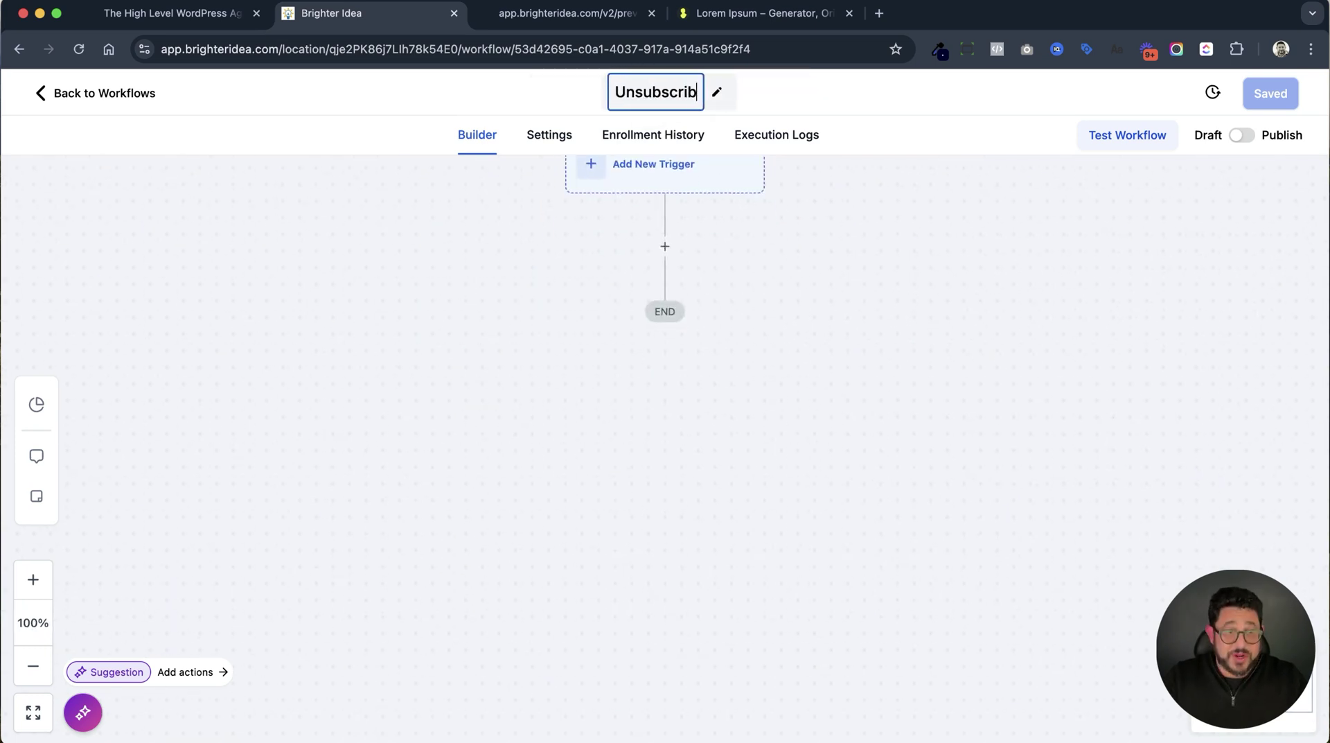
{"action": "left_click", "coordinate": [821, 254]}
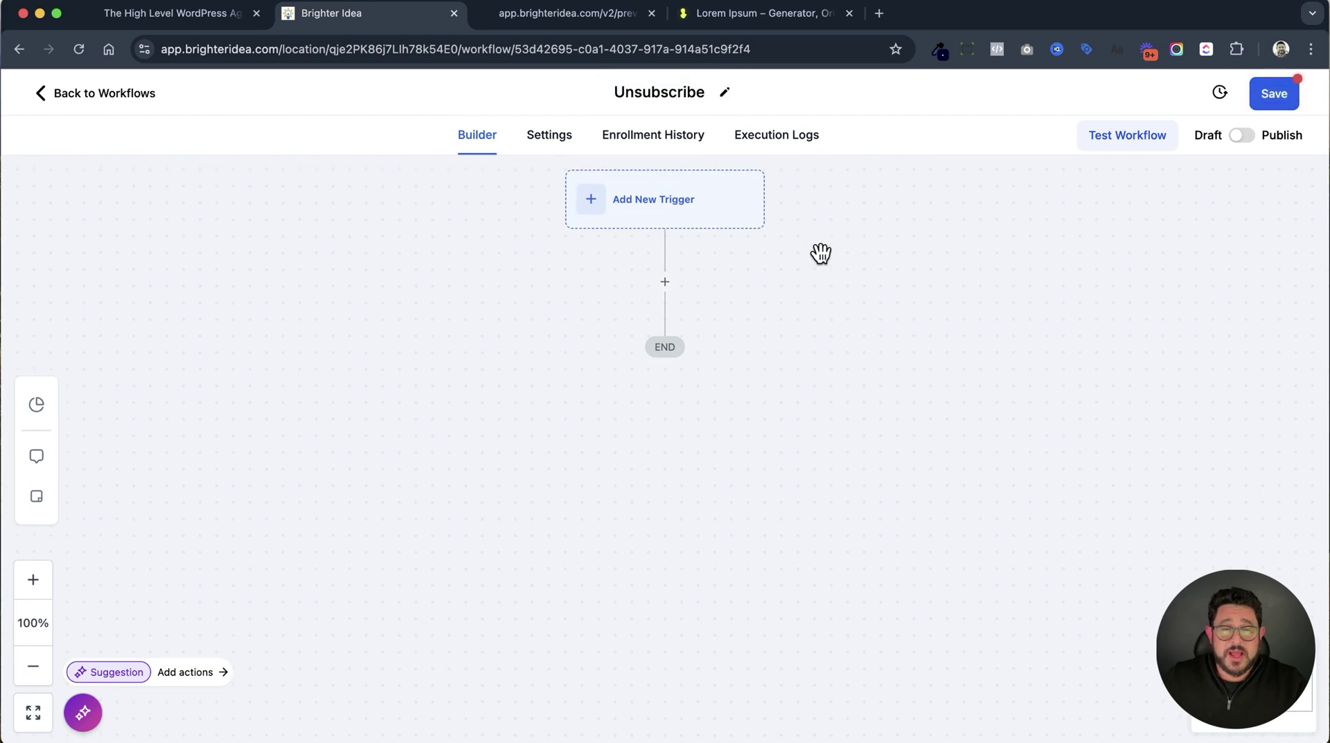
Add a Form Submitted trigger filtered to the Unsubscribe Form and save it.
{"action": "left_click", "coordinate": [650, 224]}
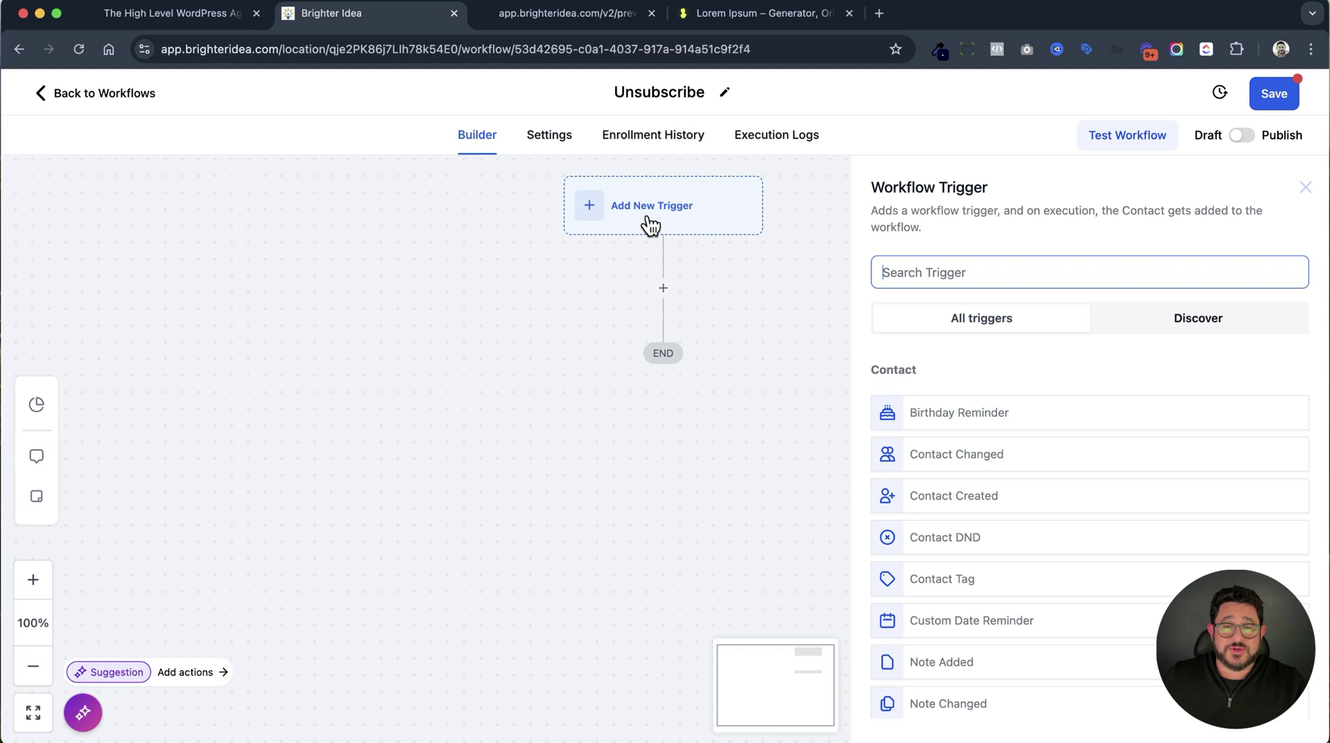
{"action": "type", "text": "form"}
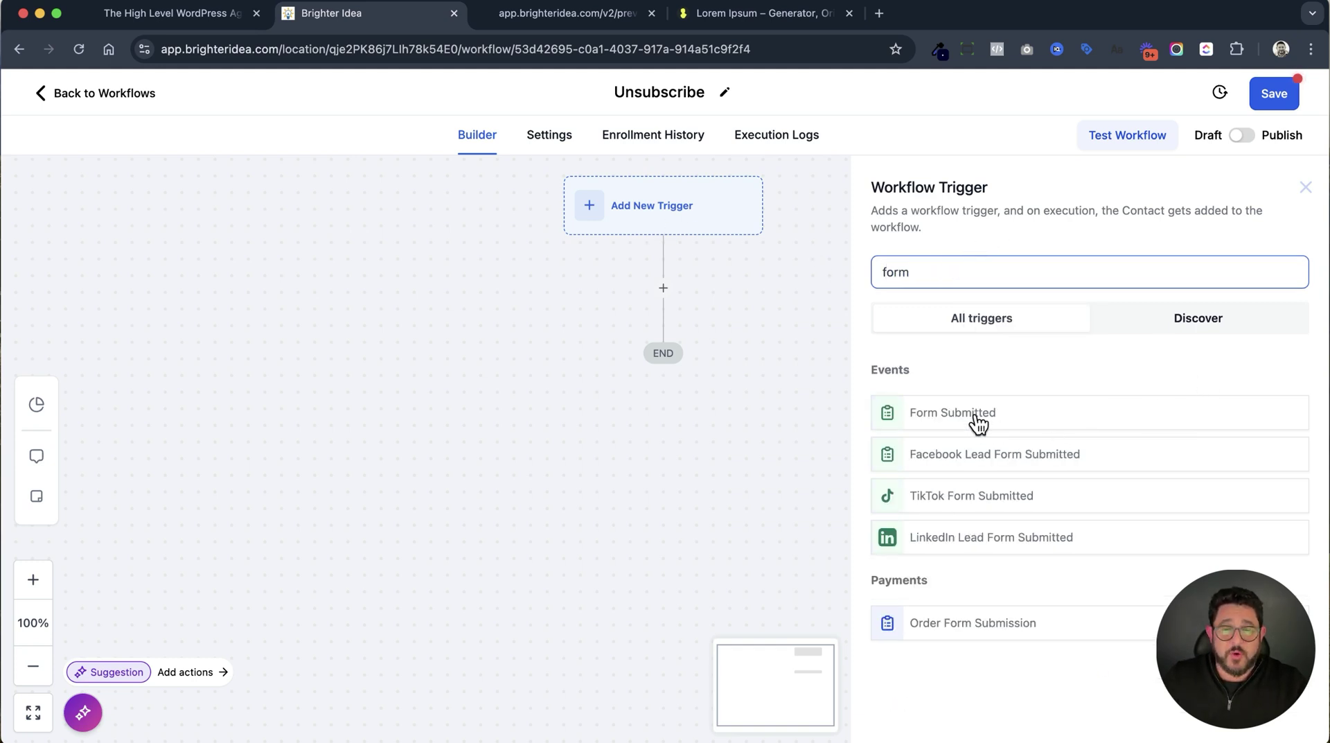
{"action": "left_click", "coordinate": [975, 415]}
{"action": "left_click", "coordinate": [633, 431]}
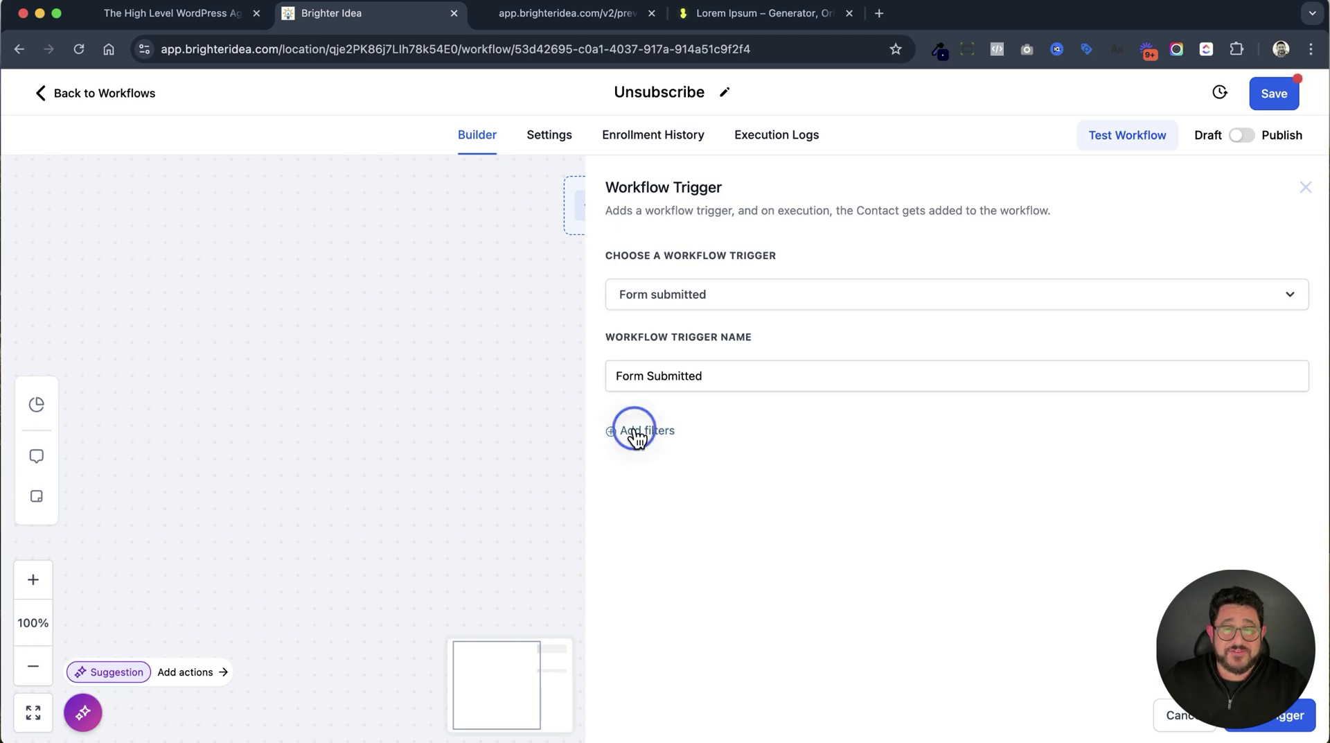
{"action": "left_click", "coordinate": [654, 454]}
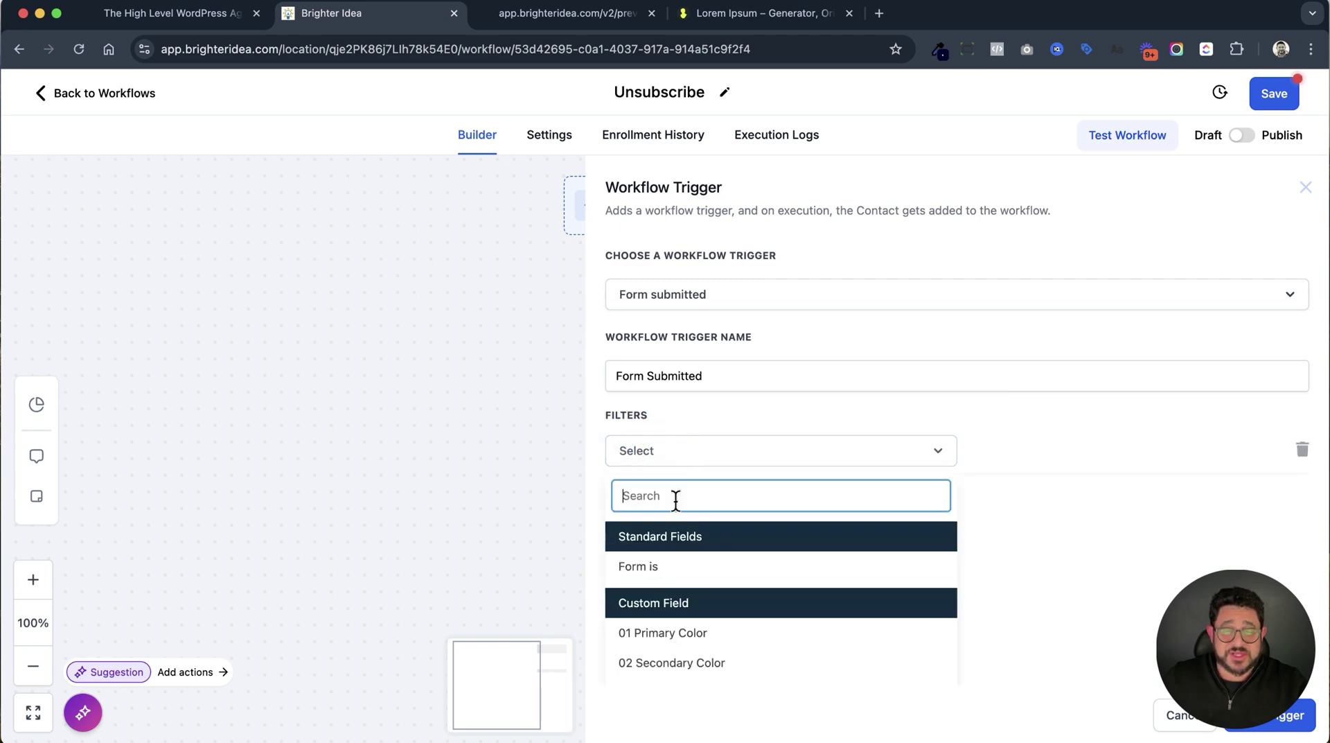
{"action": "left_click", "coordinate": [671, 564]}
{"action": "left_click", "coordinate": [1109, 469]}
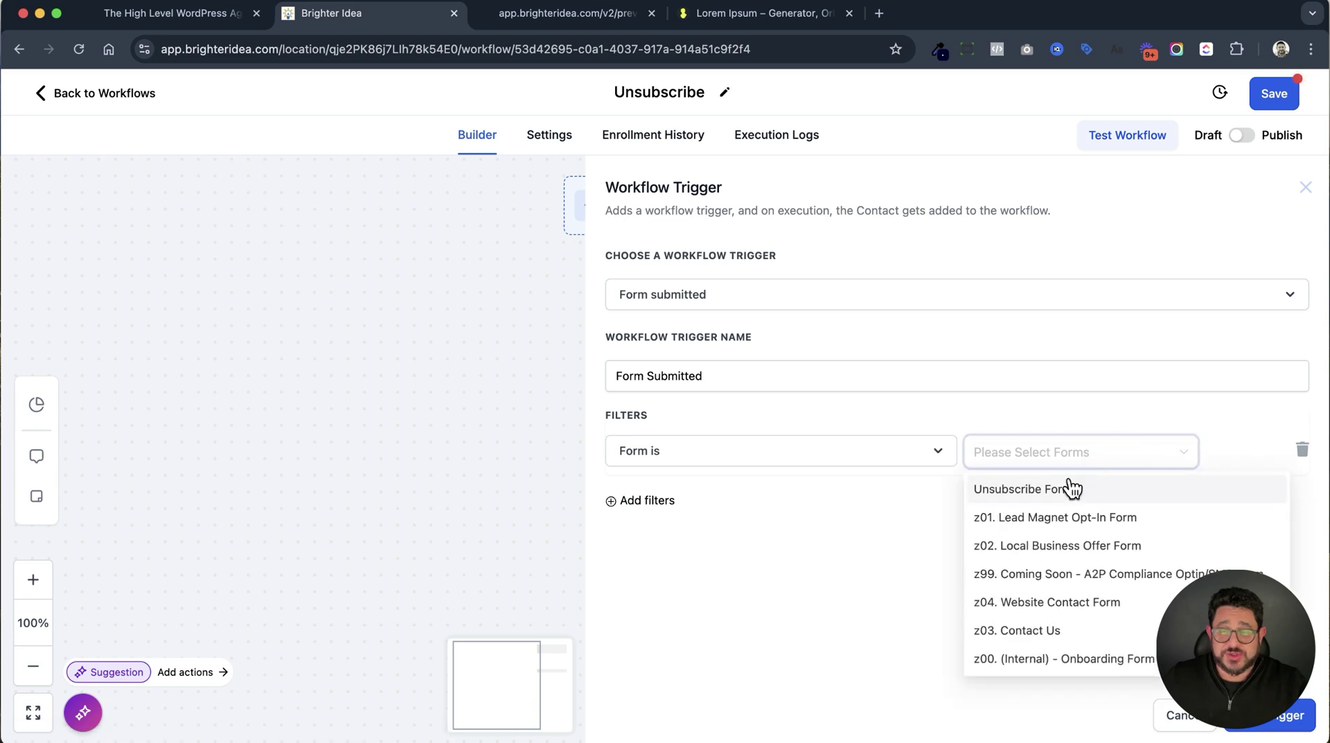
{"action": "left_click", "coordinate": [1069, 489]}
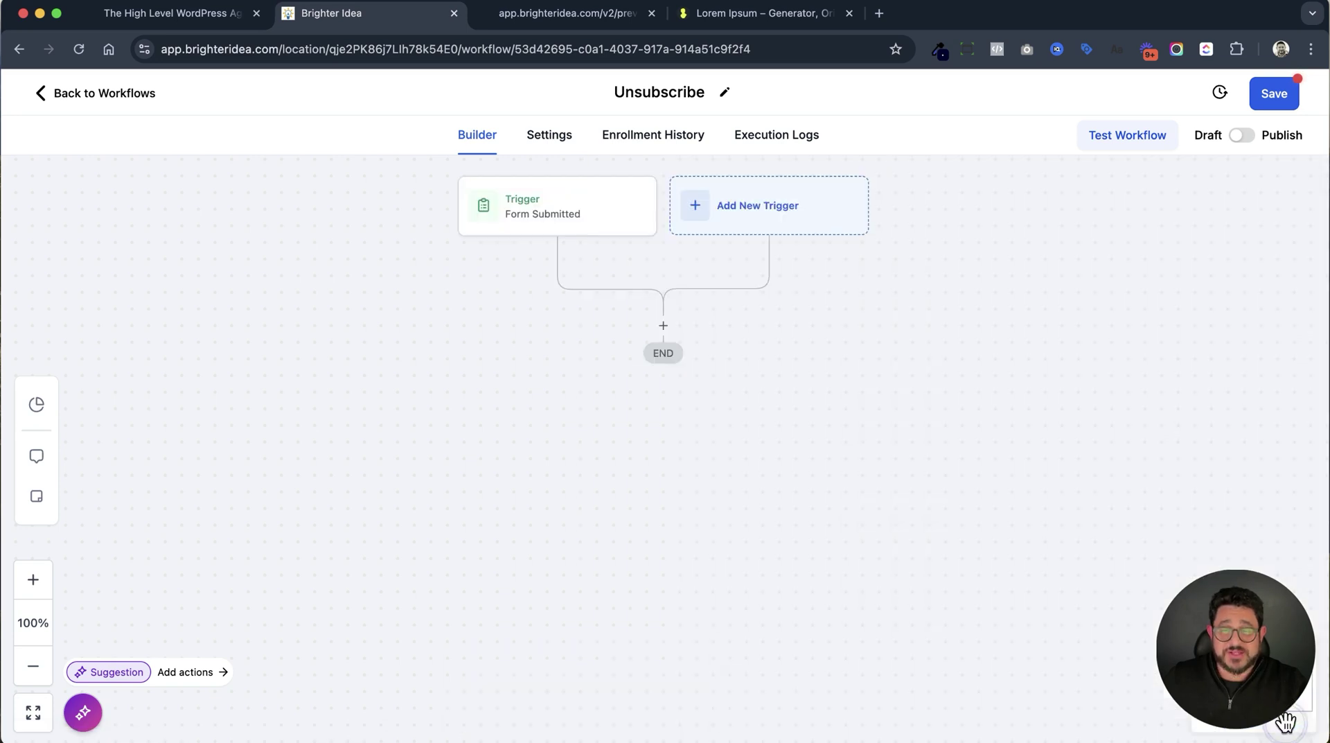
{"action": "left_click", "coordinate": [1278, 715]}
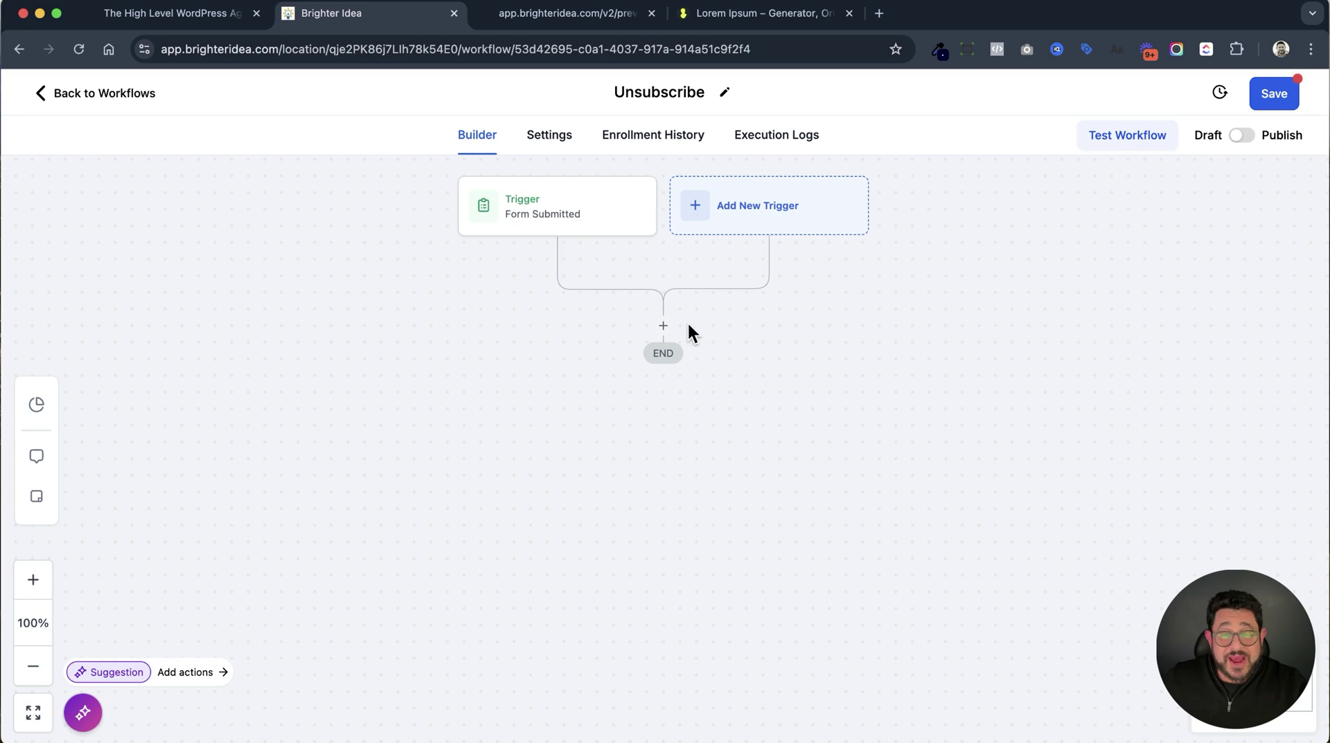
{"action": "left_click", "coordinate": [663, 326]}
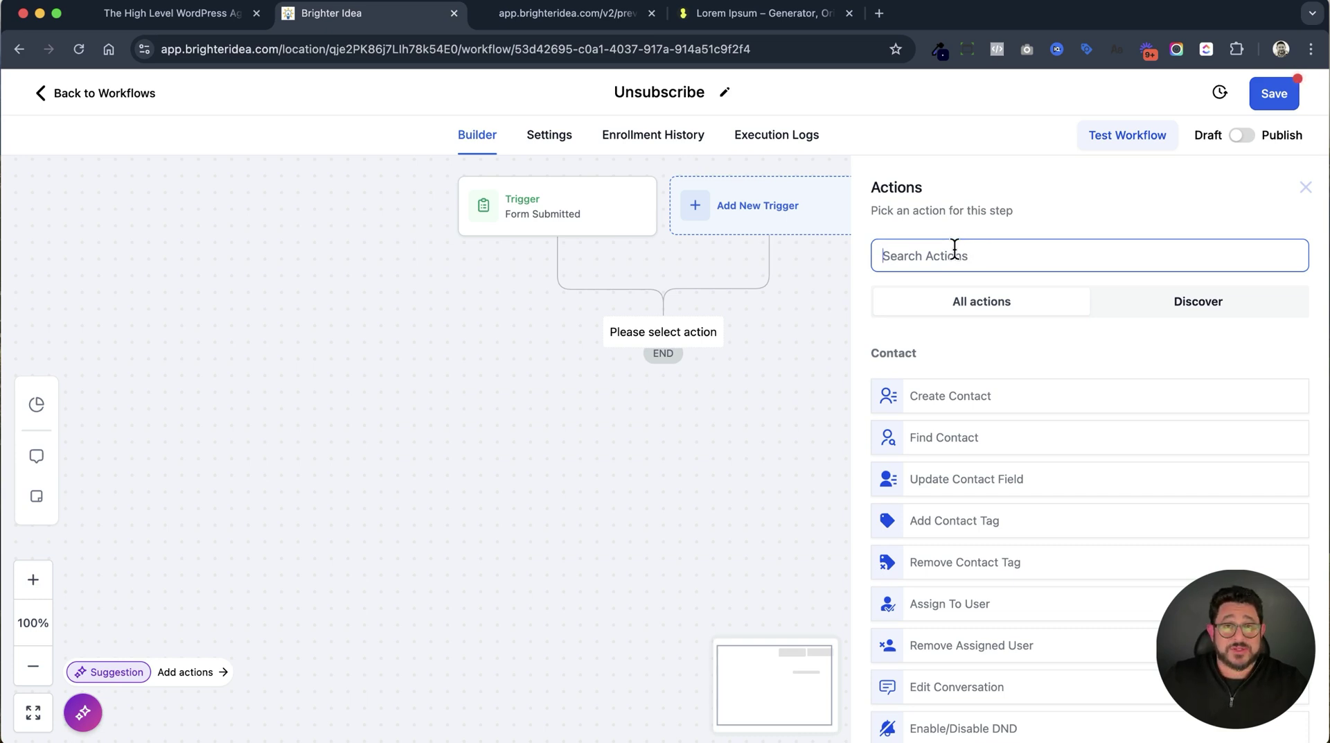
Add an Add Contact Tag action applying the 'unsubscribed' tag and save it.
{"action": "type", "text": "tag"}
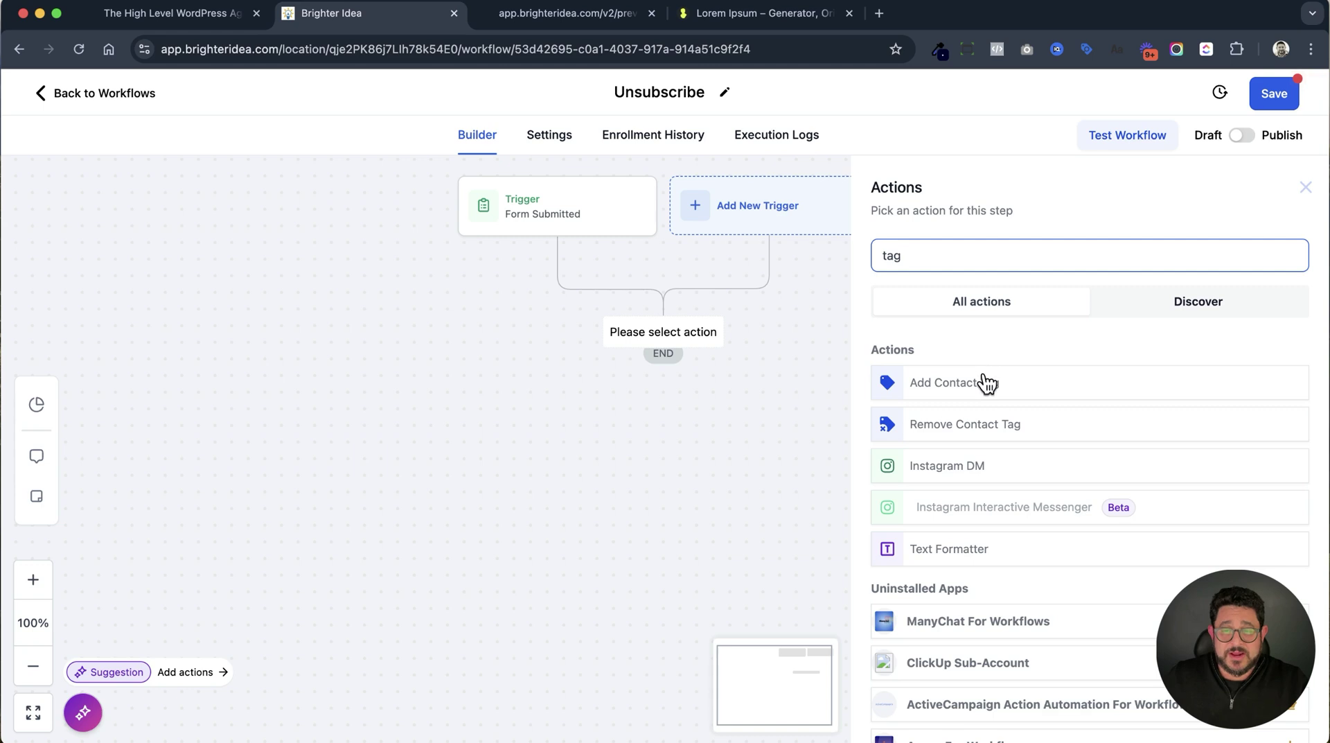
{"action": "left_click", "coordinate": [987, 382]}
{"action": "left_click", "coordinate": [985, 374]}
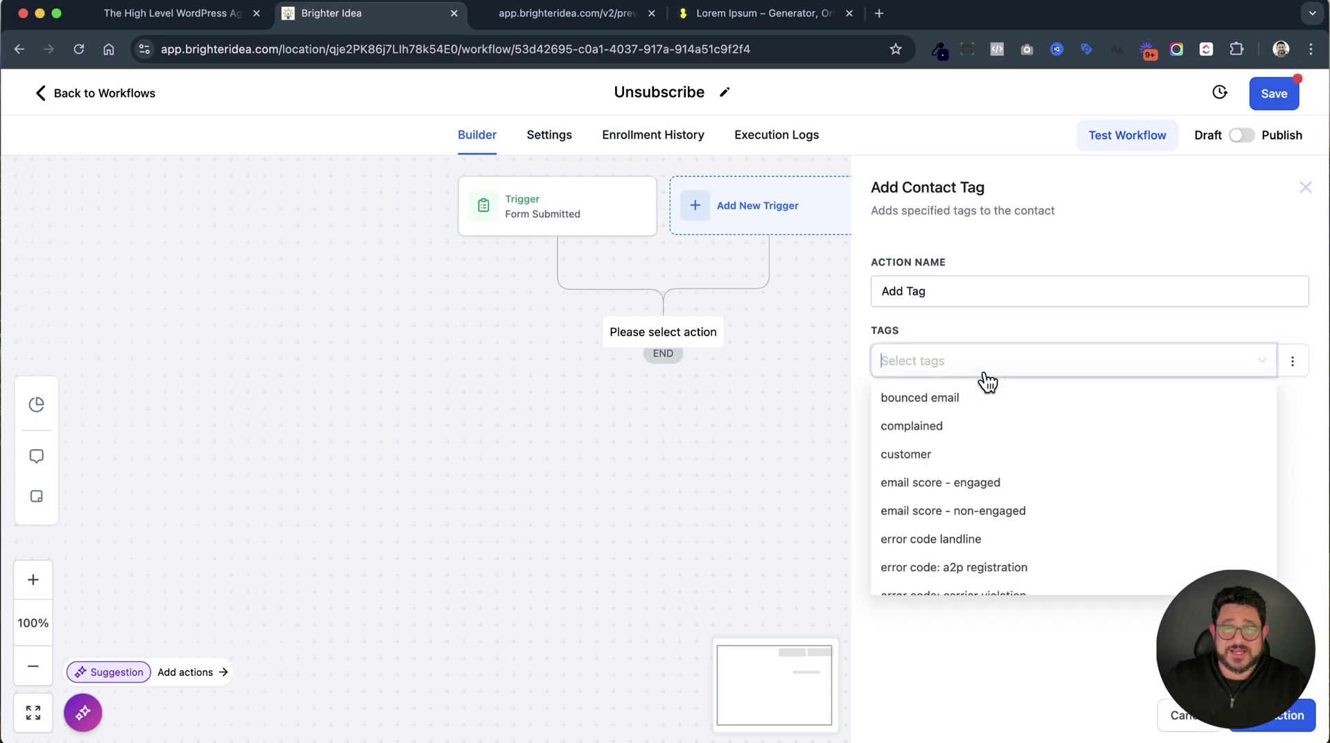
{"action": "type", "text": "unsu"}
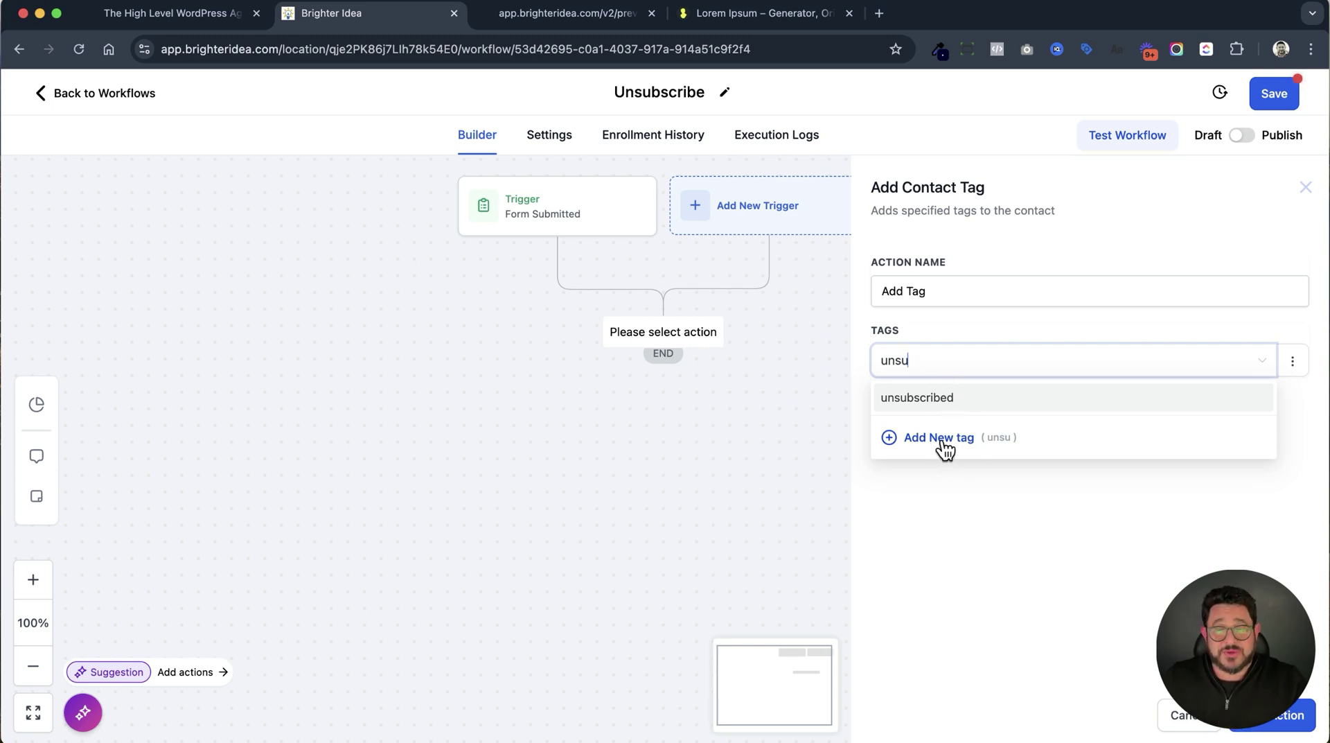
{"action": "left_click", "coordinate": [937, 400]}
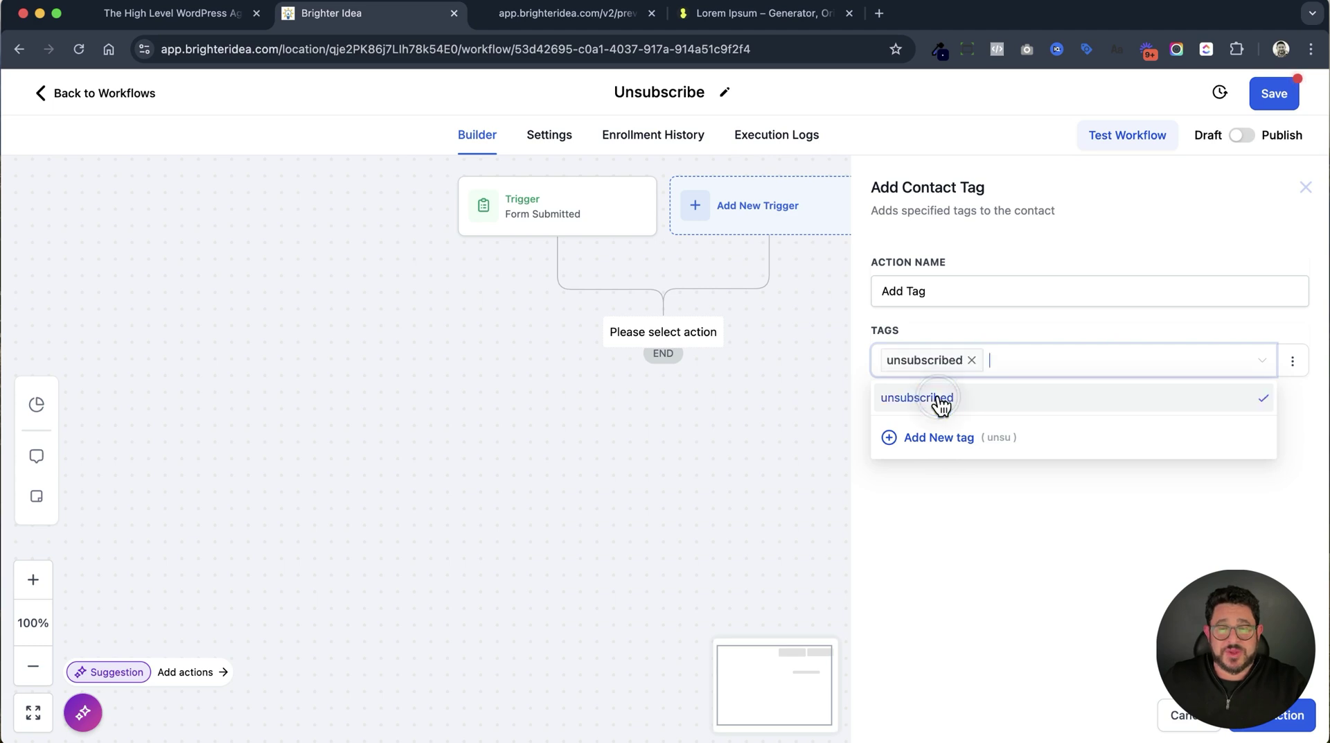
{"action": "left_click", "coordinate": [1271, 717]}
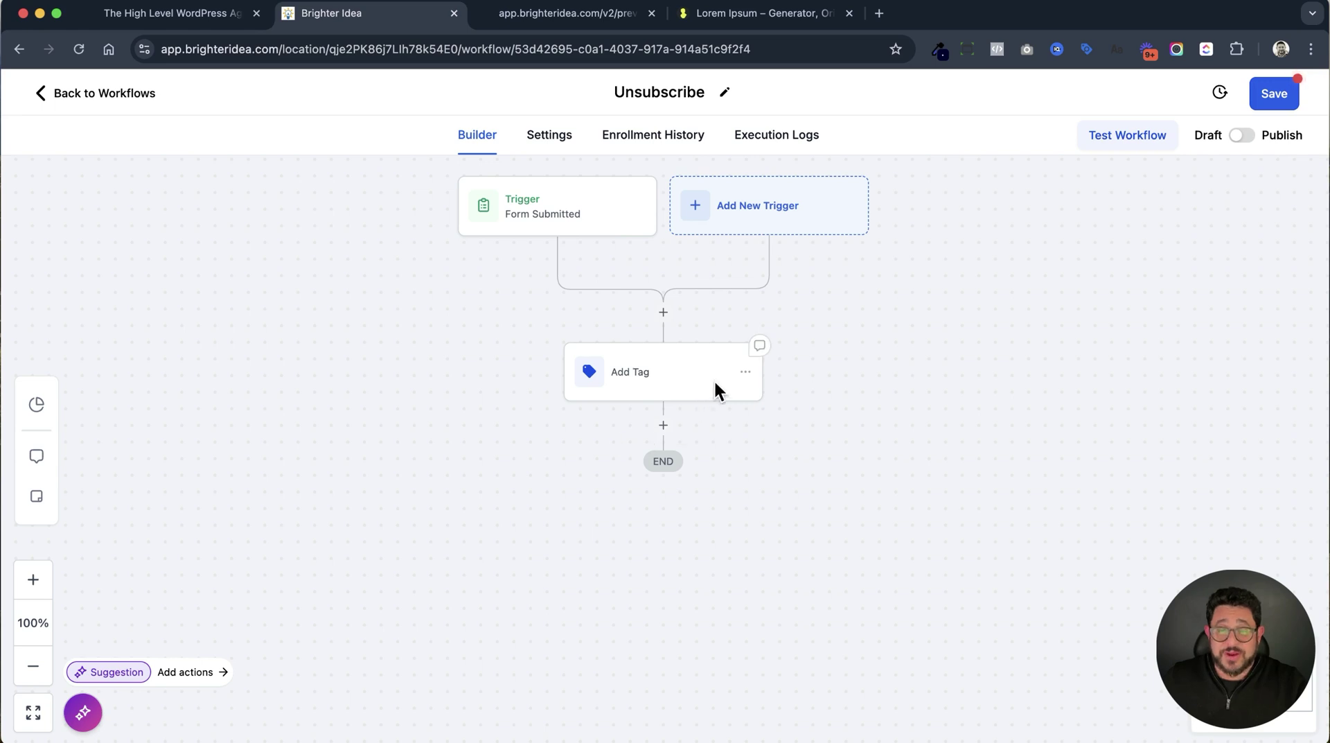
{"action": "left_click", "coordinate": [665, 426]}
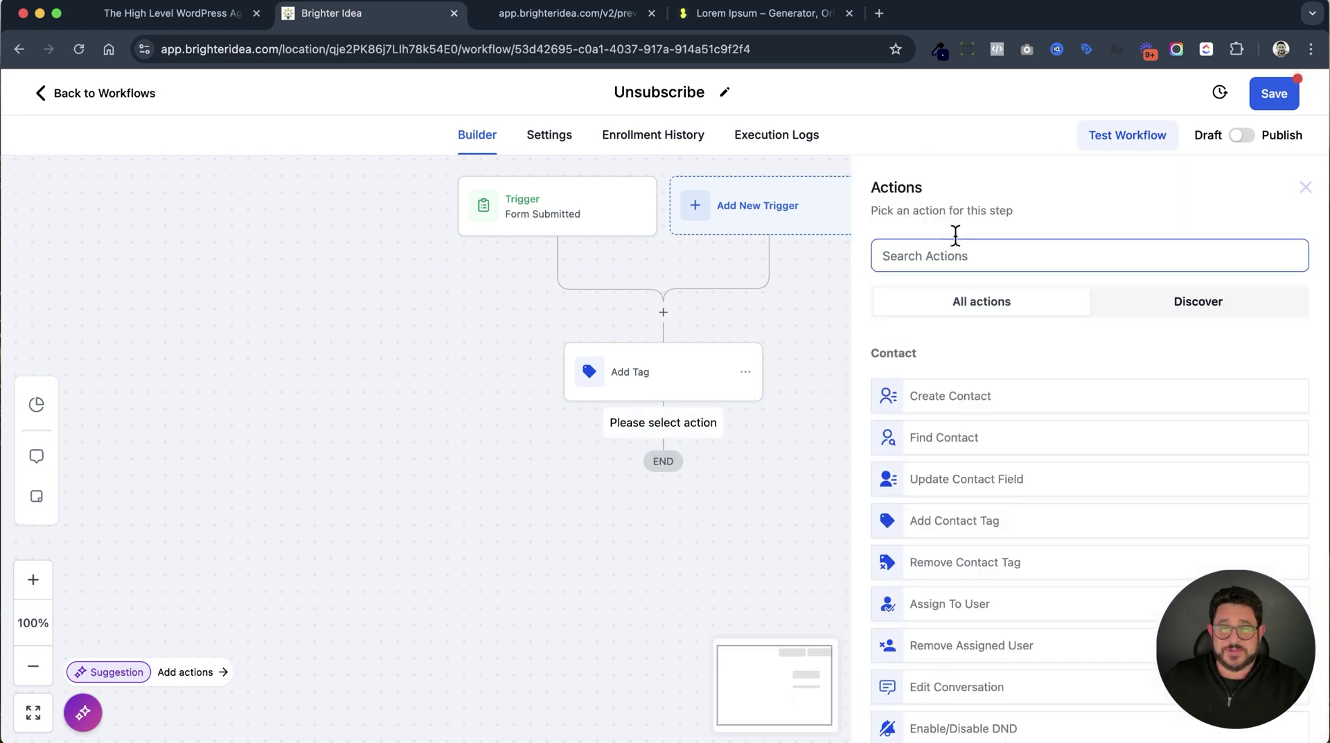
Add an Enable/Disable DND action set to Enable DND for all channels and save it.
{"action": "type", "text": "dnd"}
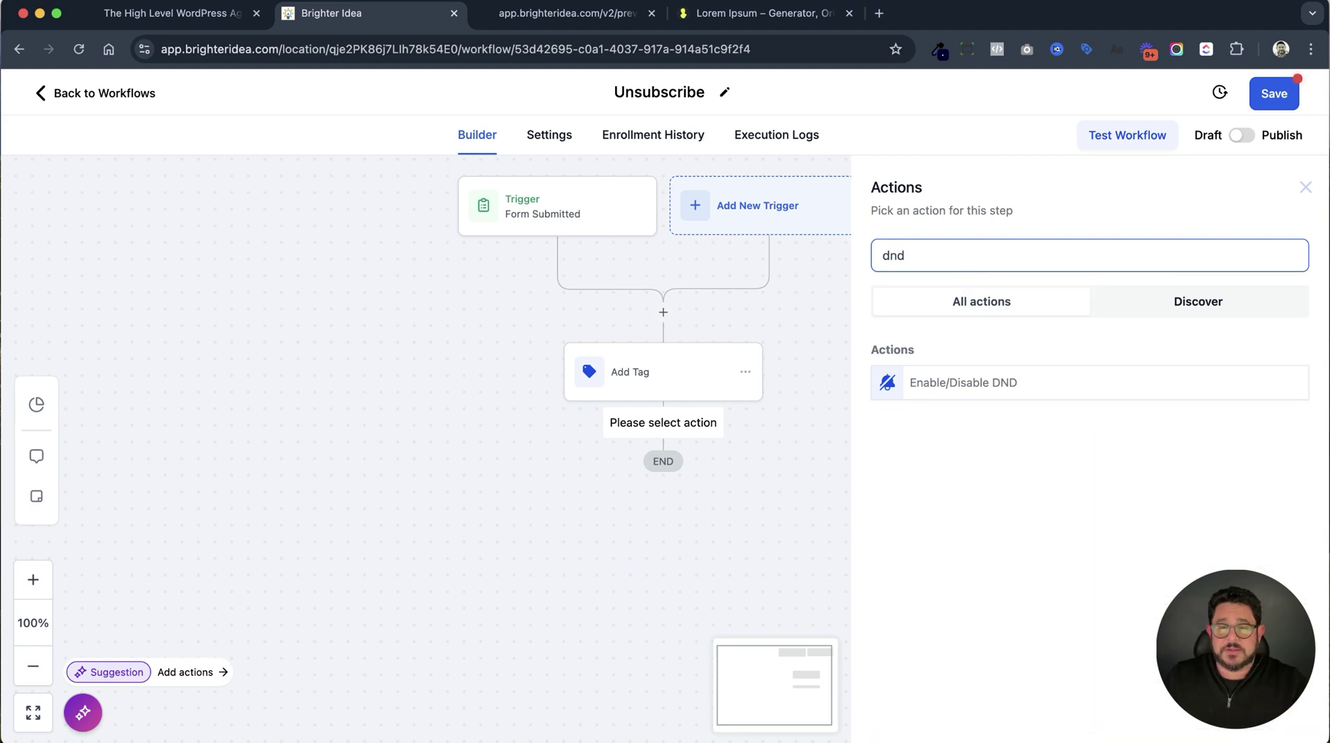
{"action": "left_click", "coordinate": [991, 394]}
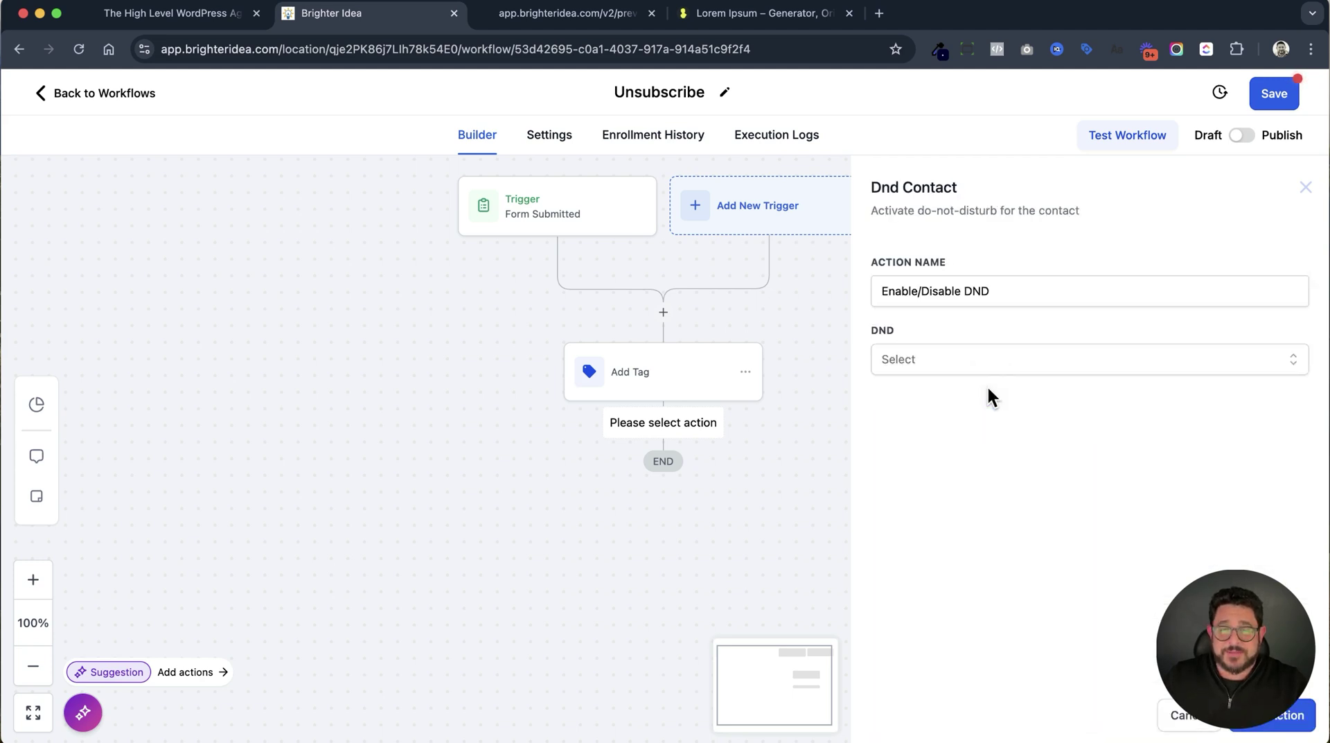
{"action": "left_click", "coordinate": [992, 361]}
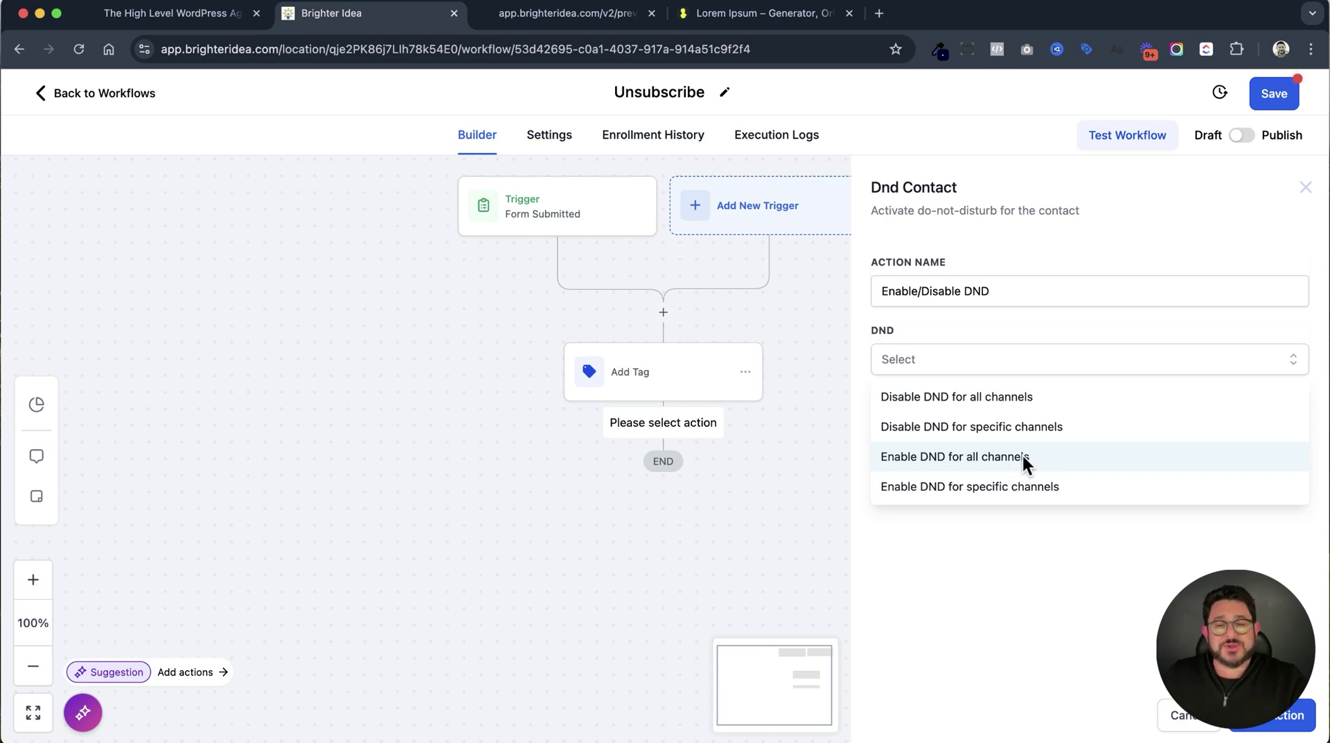
{"action": "left_click", "coordinate": [1027, 458]}
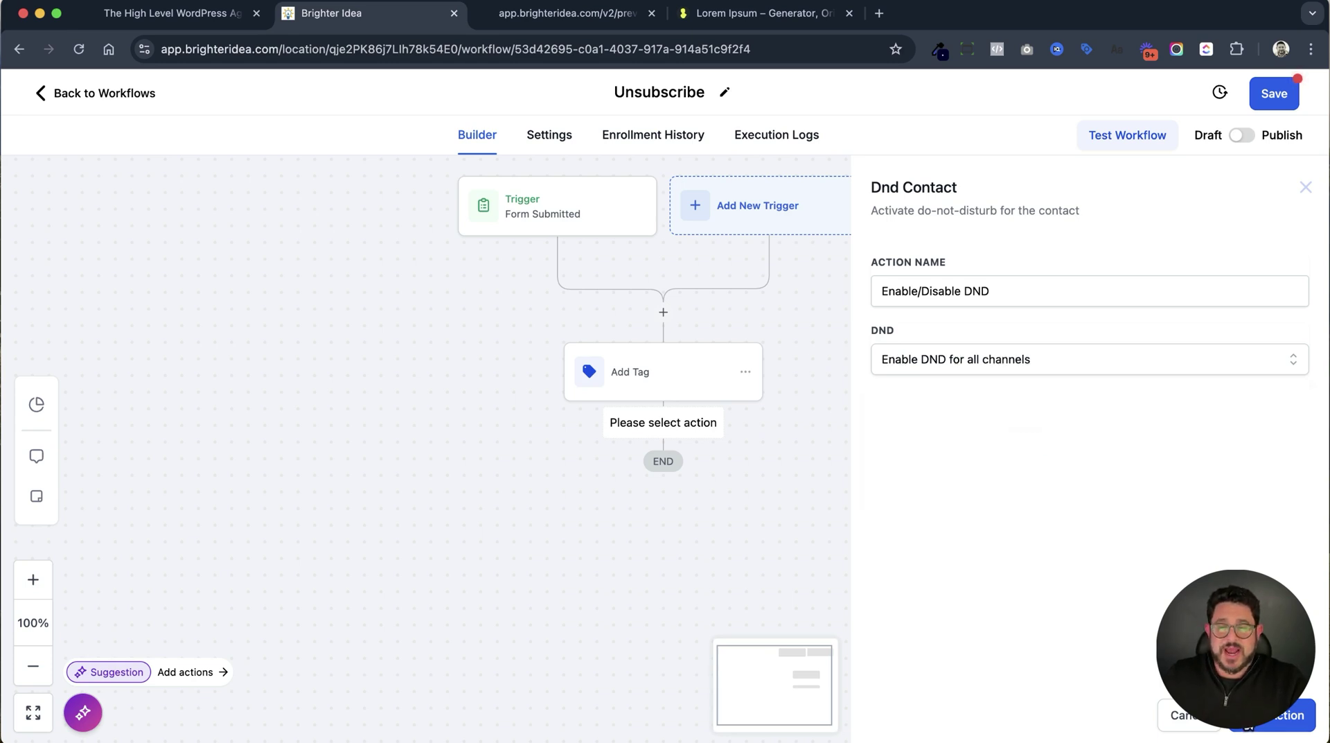
{"action": "left_click", "coordinate": [1289, 715]}
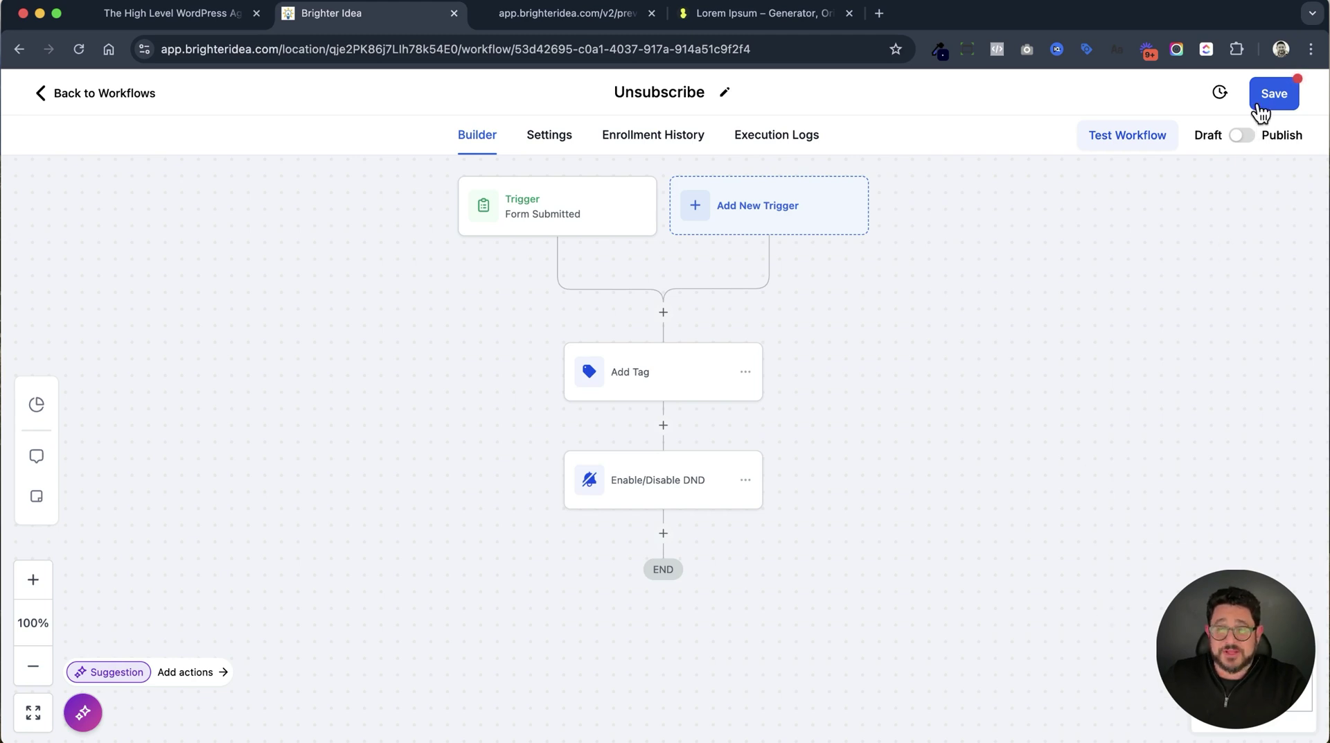
Switch the Unsubscribe workflow from Draft to Publish and save it.
{"action": "left_click", "coordinate": [1242, 137]}
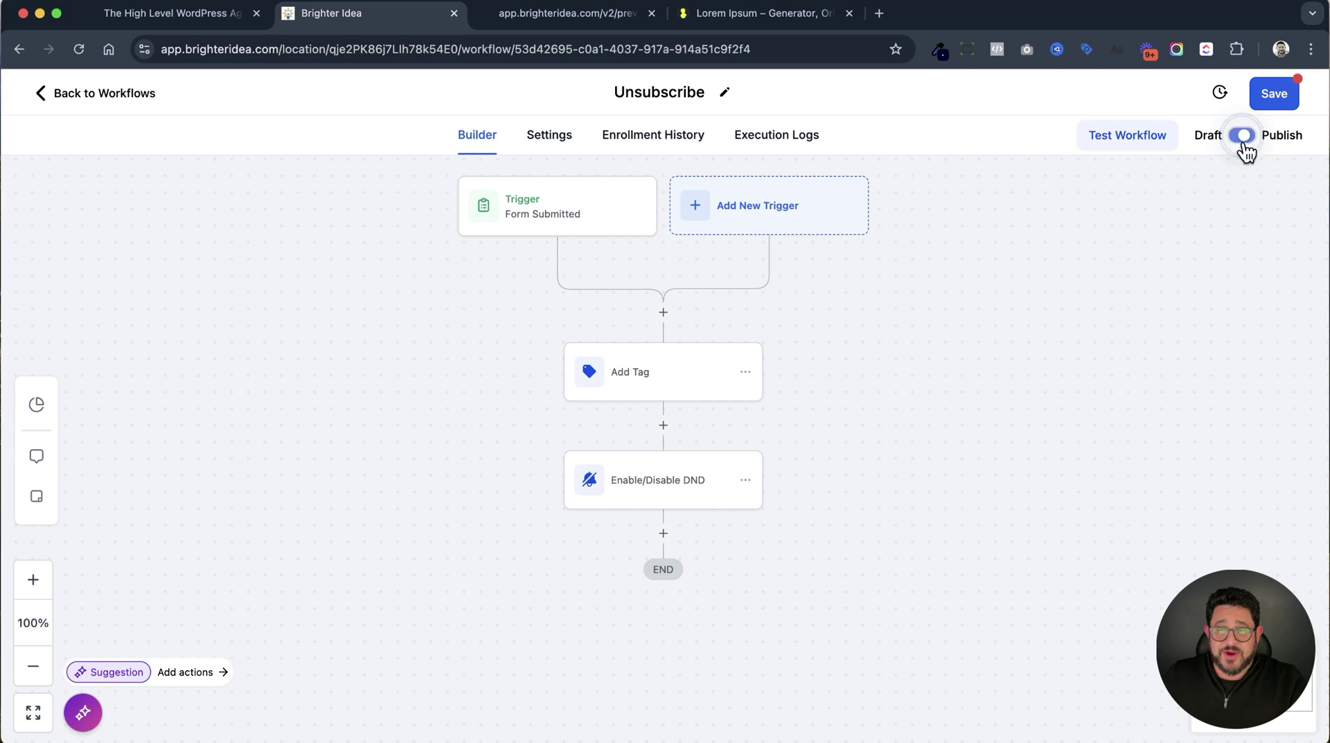
{"action": "left_click", "coordinate": [1258, 91]}
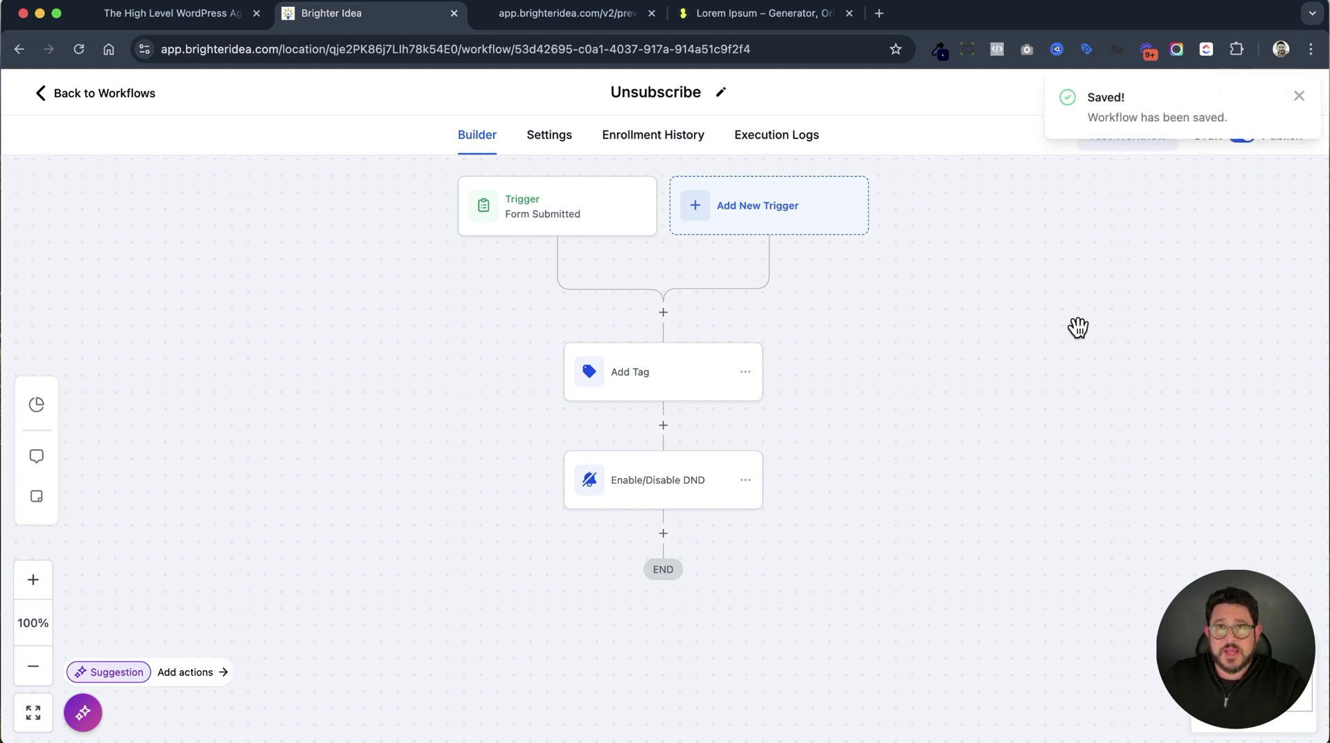